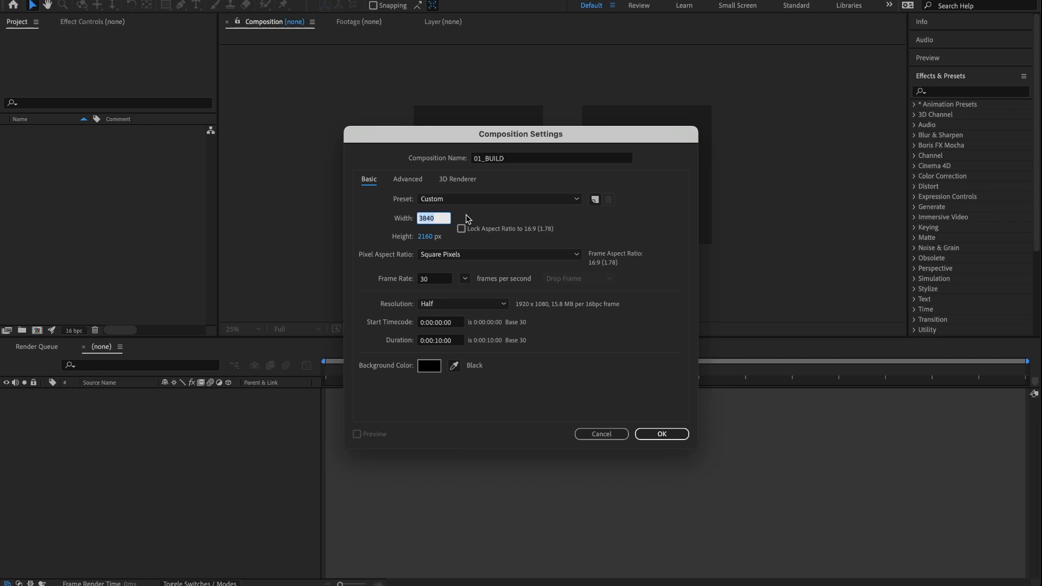
Create the 01_BUILD composition at 1920 × 1080 px with a duration of 6 seconds
text(1920)
key(Tab)
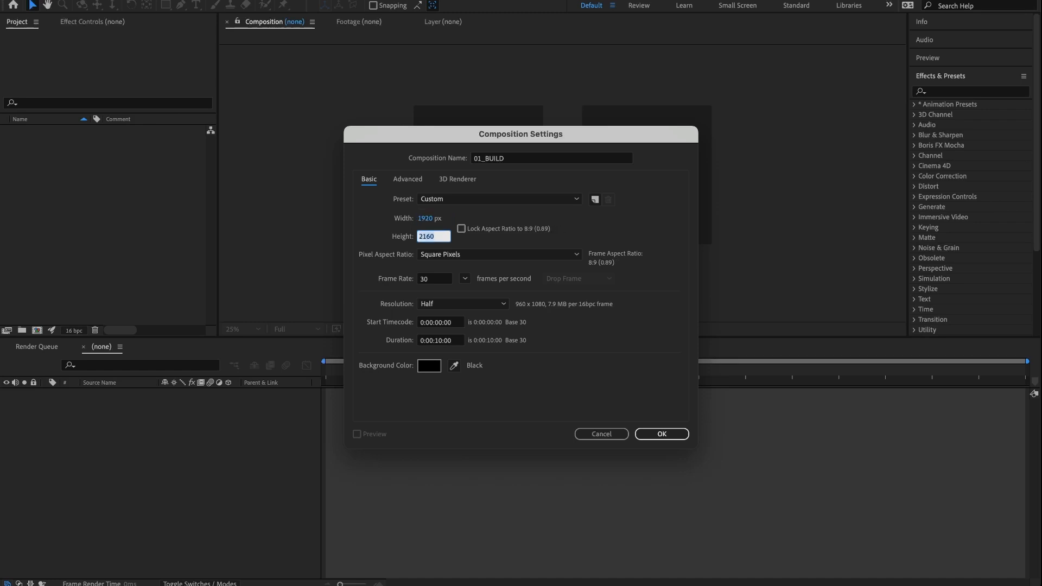
text(1080)
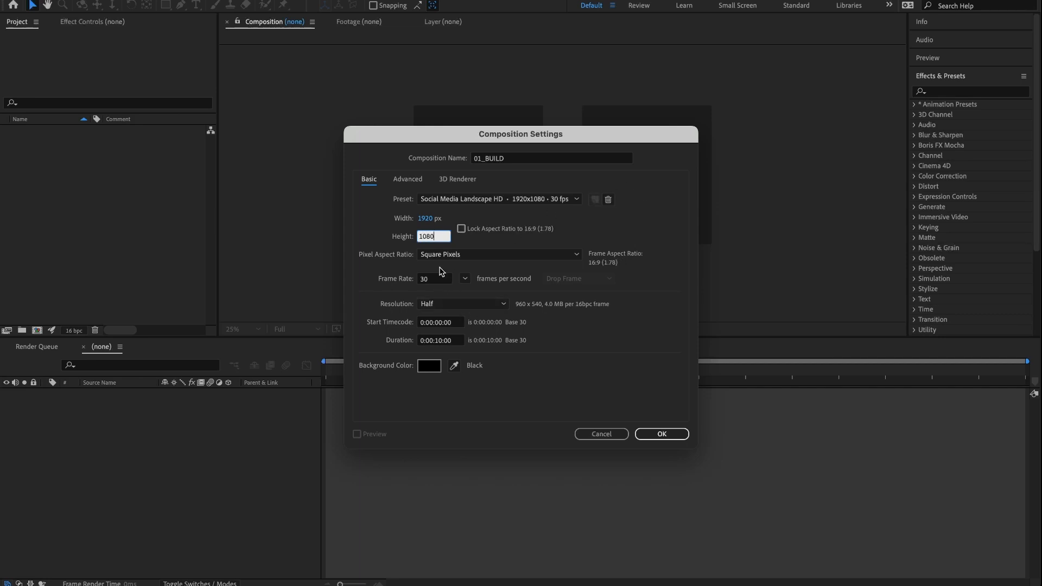
click(441, 342)
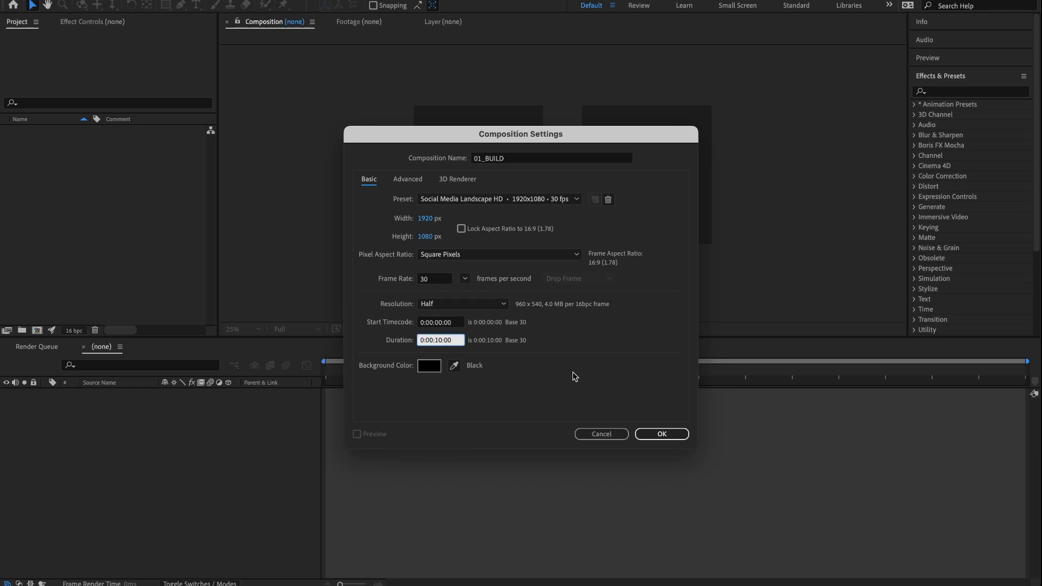
key(BackSpace)
key(BackSpace)
text(06)
click(663, 433)
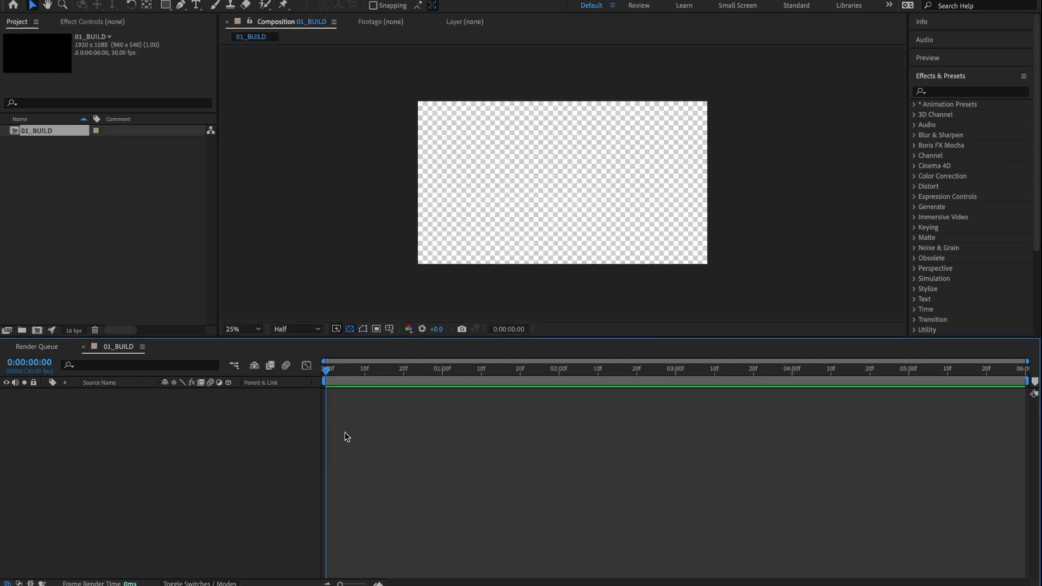
Compare the composition view with and without the transparency grid, leaving the grid on
click(349, 330)
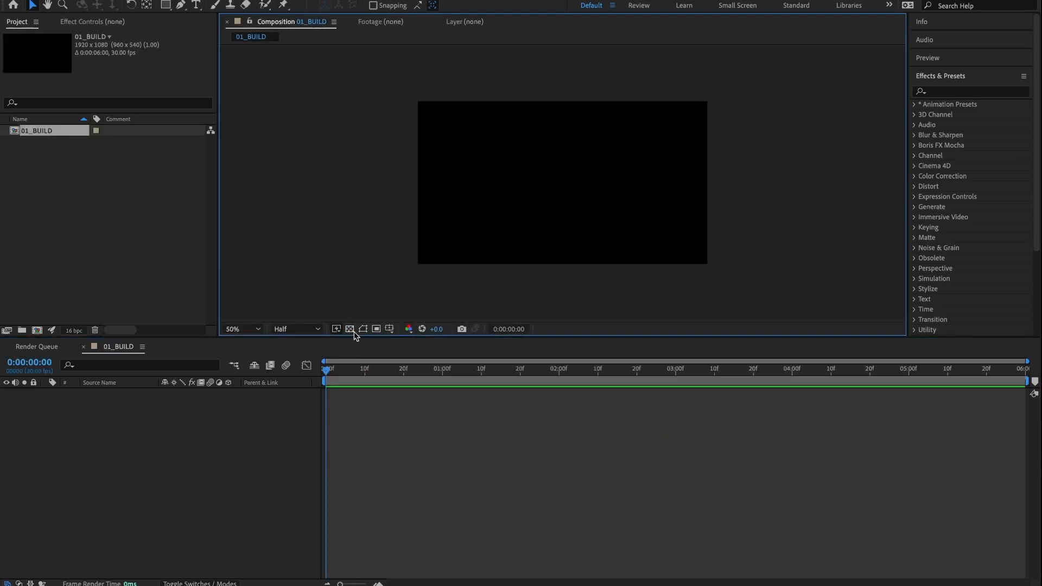
click(349, 329)
click(349, 330)
click(350, 329)
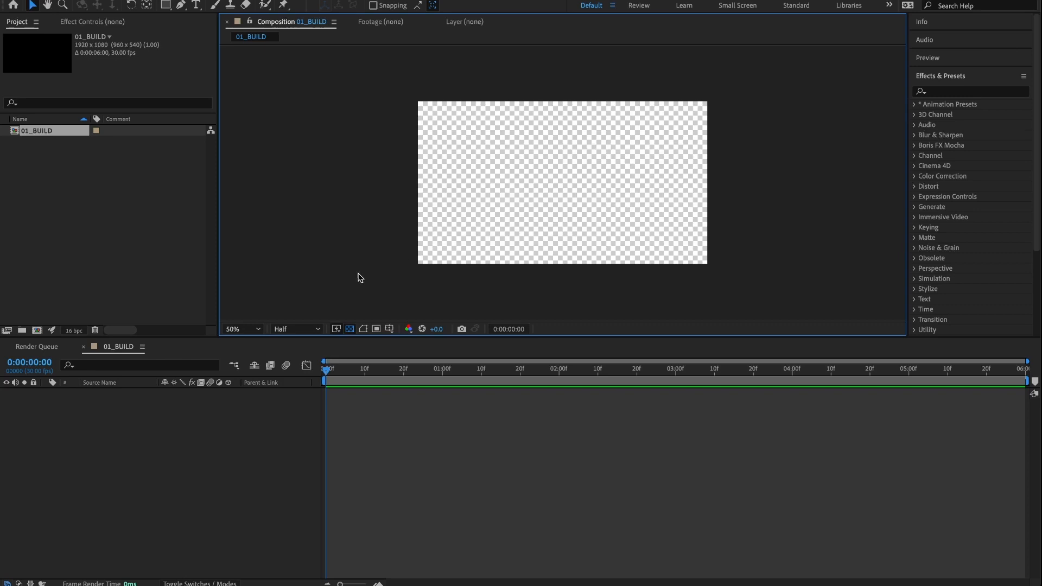
click(350, 328)
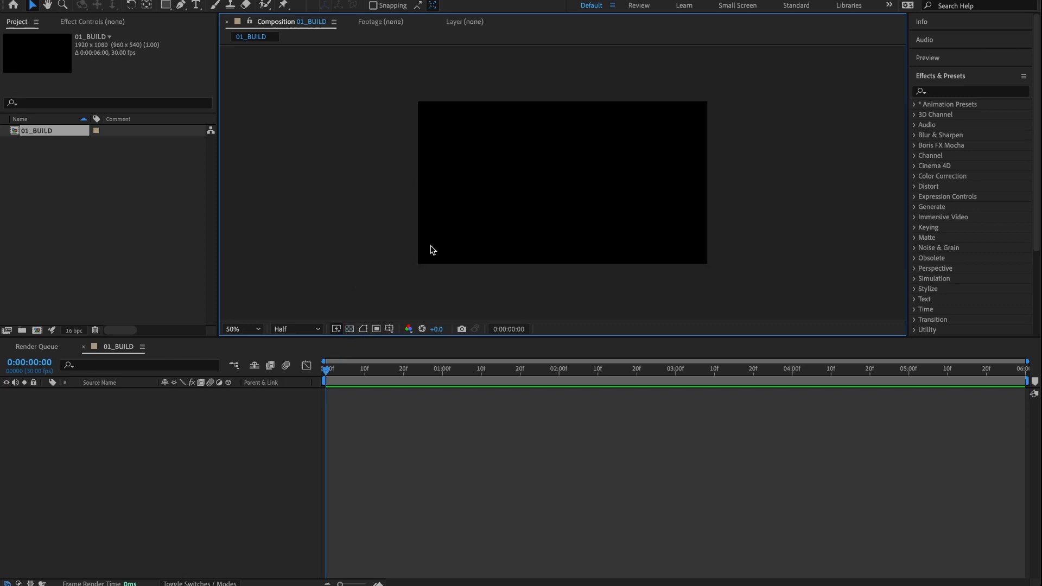
click(350, 329)
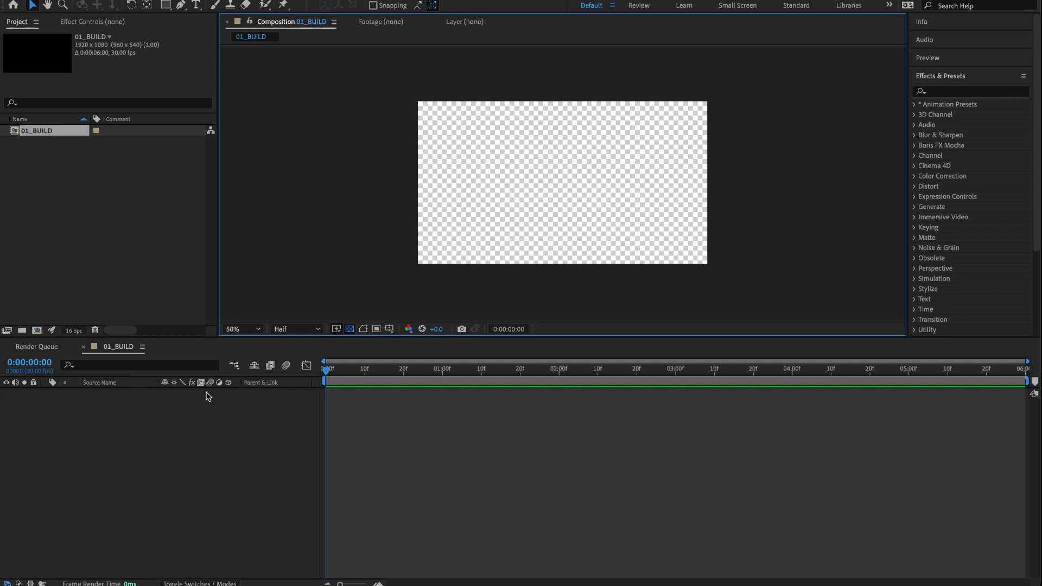
Add a new empty shape layer to the composition and name it BOX 01
right_click(119, 412)
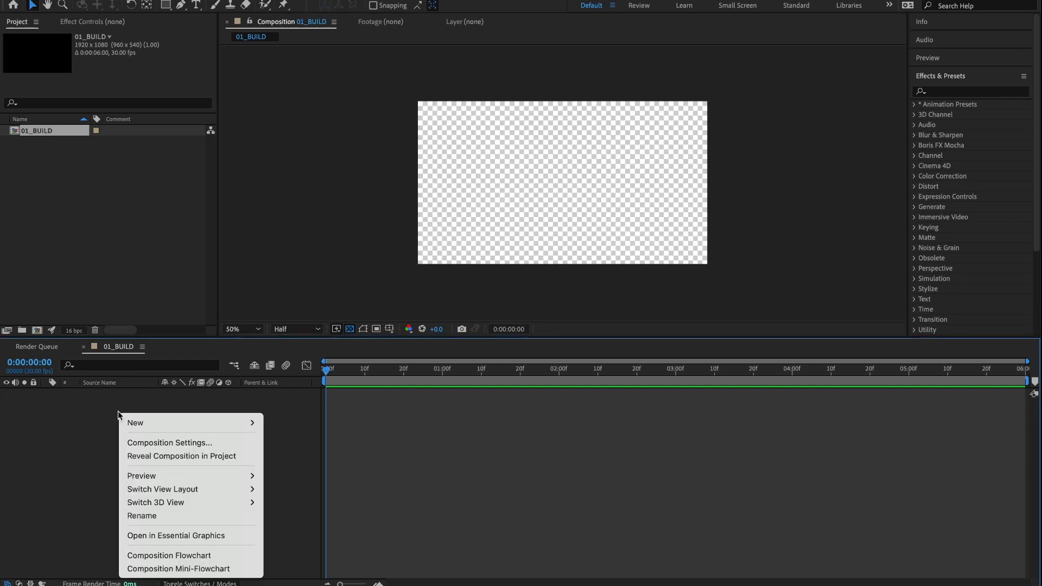
mouse_move(238, 423)
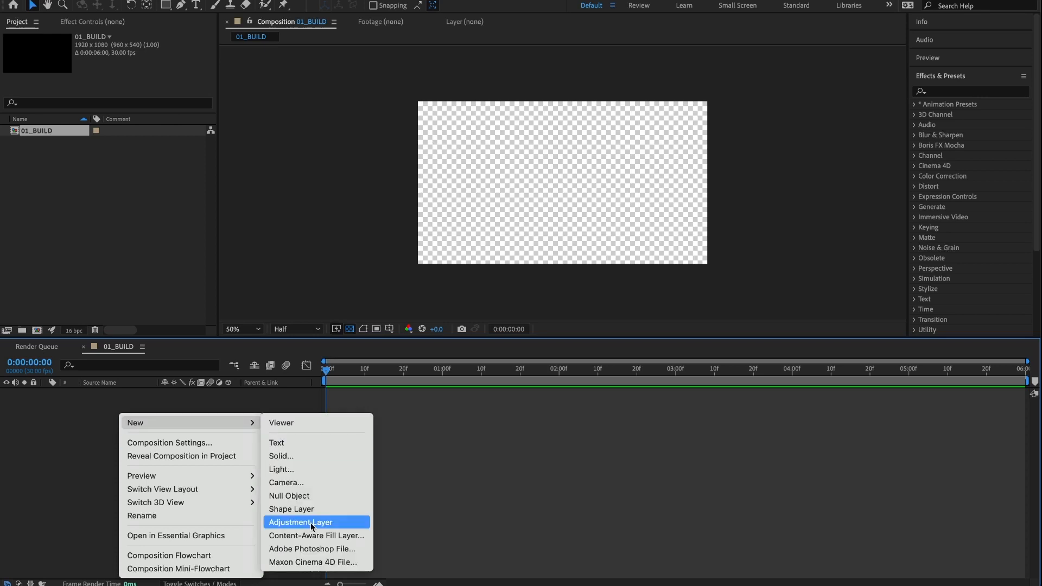
click(308, 510)
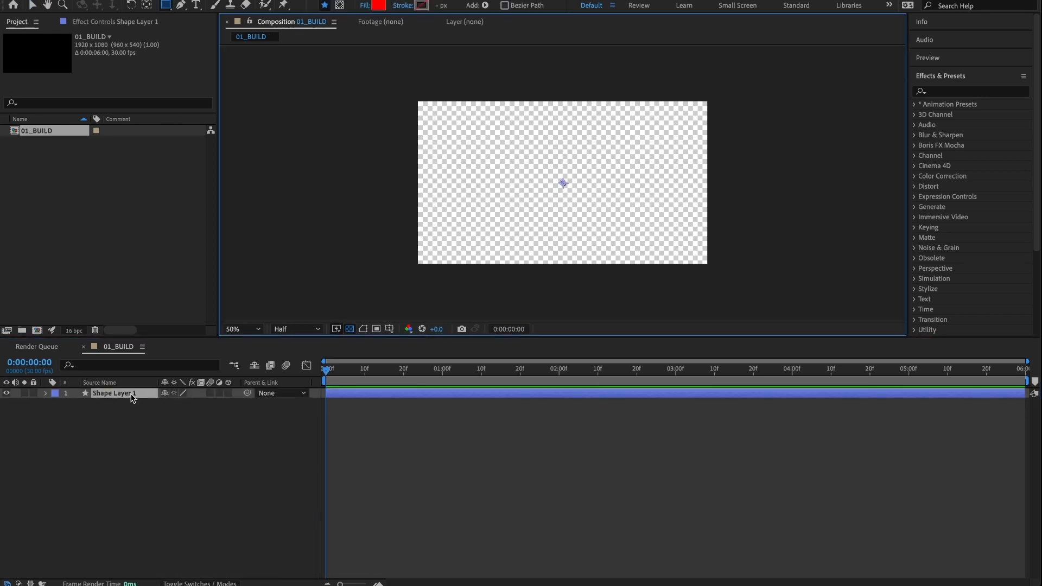
click(131, 395)
key(Return)
text(BO)
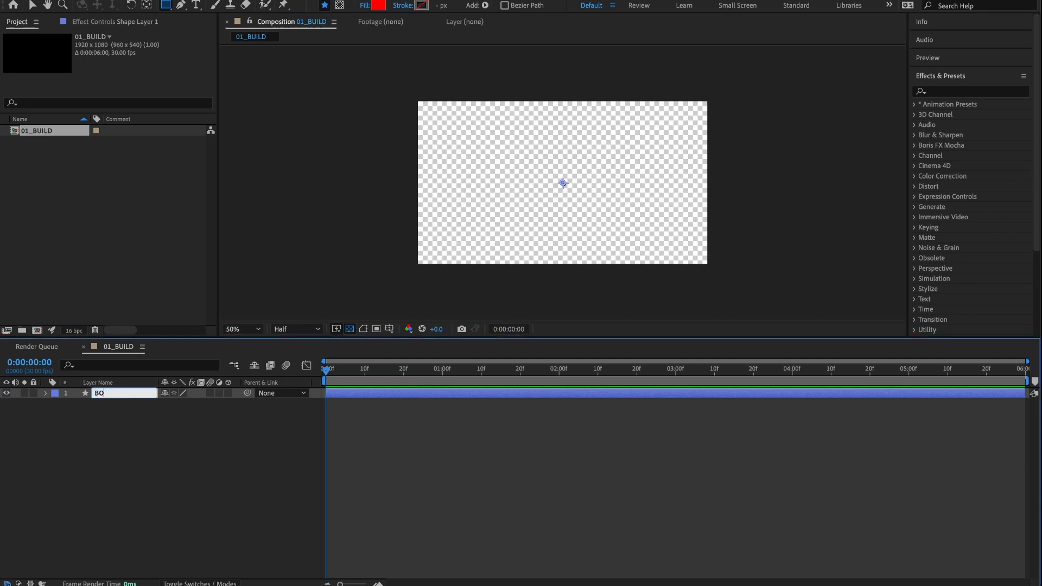
text(X 01)
key(Return)
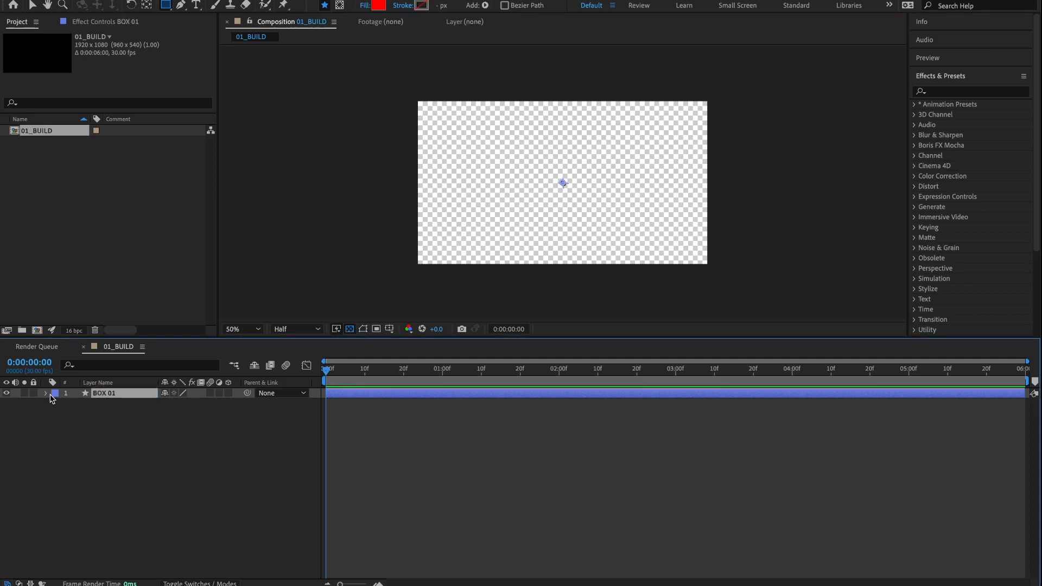
Add a rectangle path and a fill to the contents of the BOX 01 layer
click(46, 393)
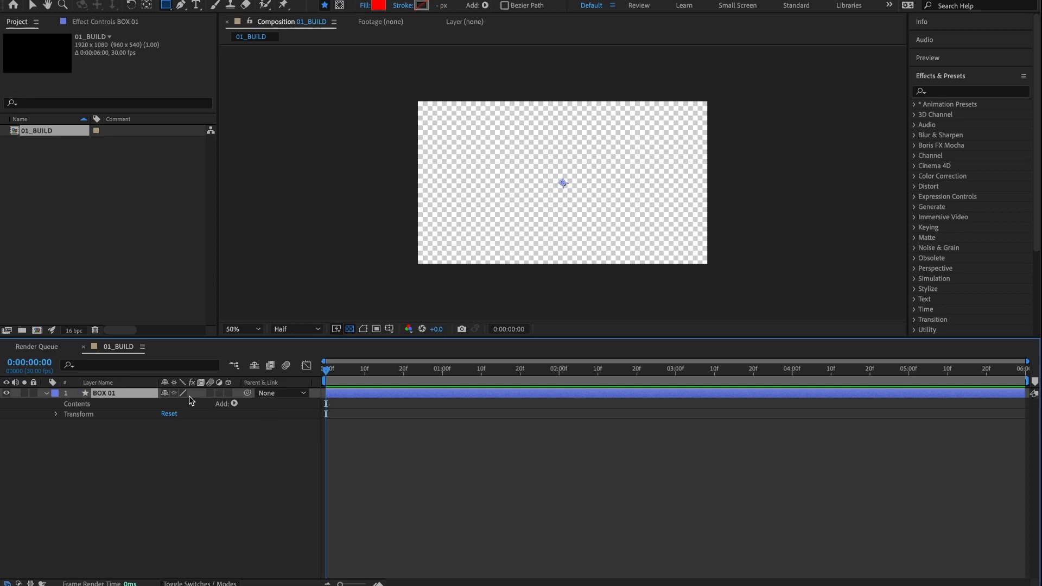
click(234, 403)
click(253, 386)
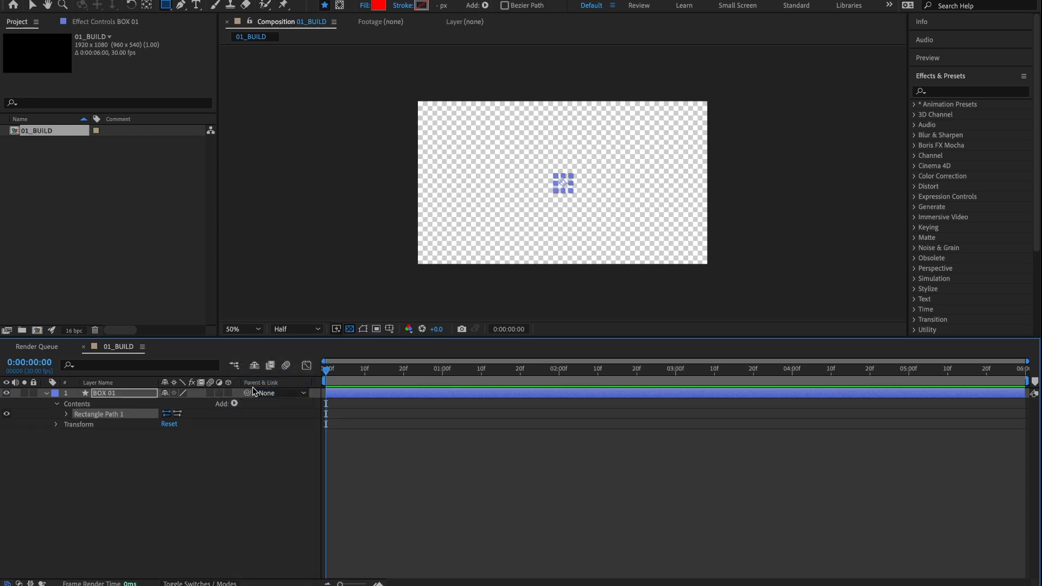
click(233, 404)
click(253, 443)
Unlink the rectangle path's size proportions and set its size to 1000 by 200
click(66, 414)
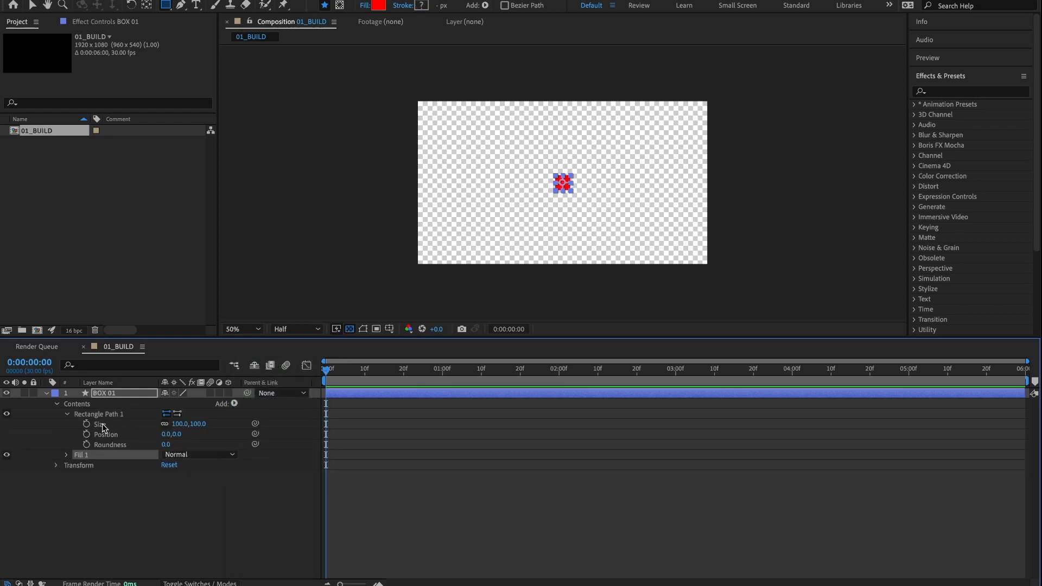
click(164, 425)
click(179, 426)
text(1000)
key(Tab)
text(20)
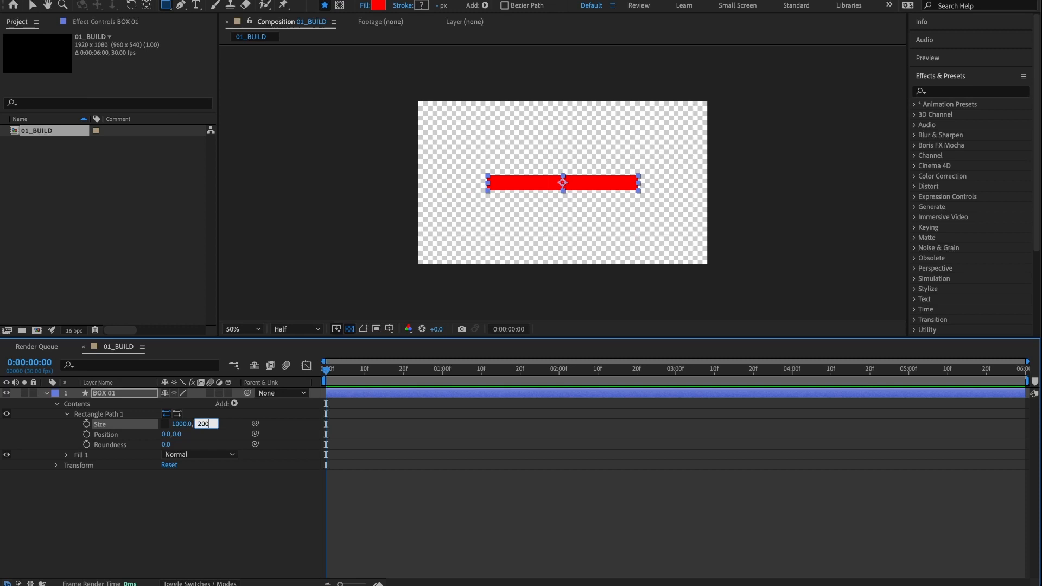
text(0)
key(Return)
click(66, 414)
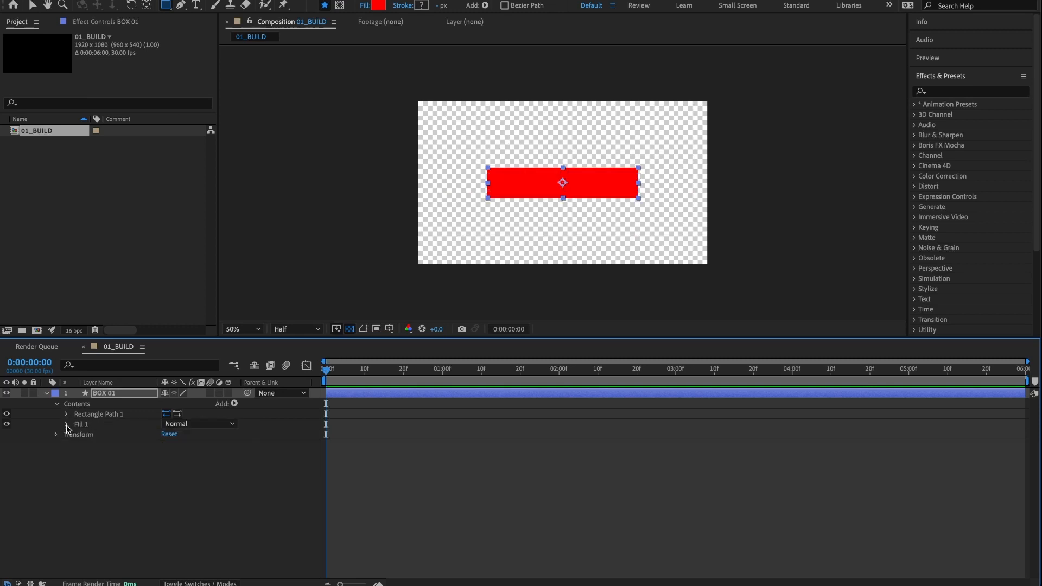
Set the rectangle's fill colour to orange FF8800 and collapse the layer's contents
click(66, 425)
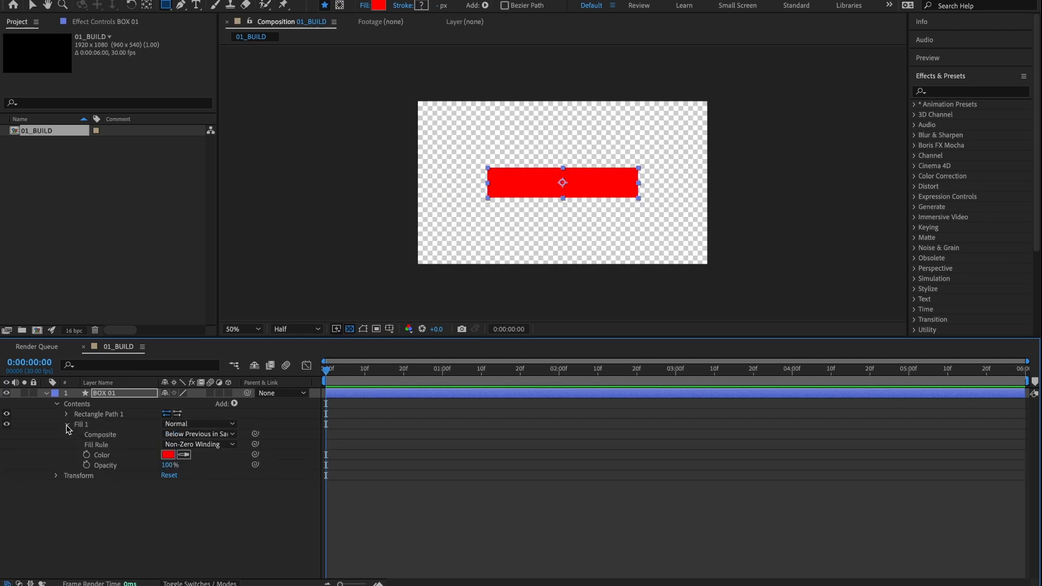
click(168, 454)
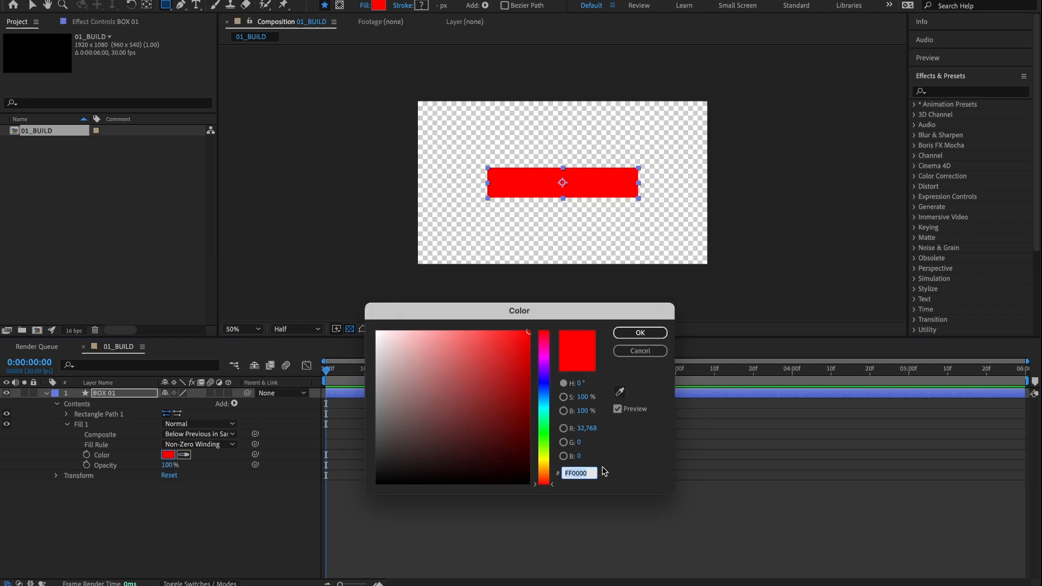
text(FF8800)
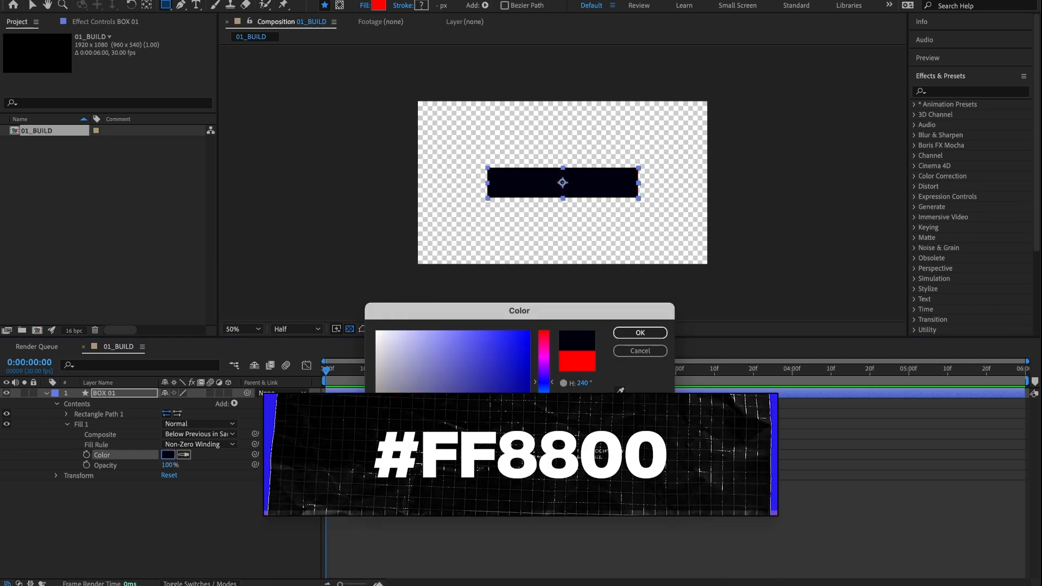
click(626, 335)
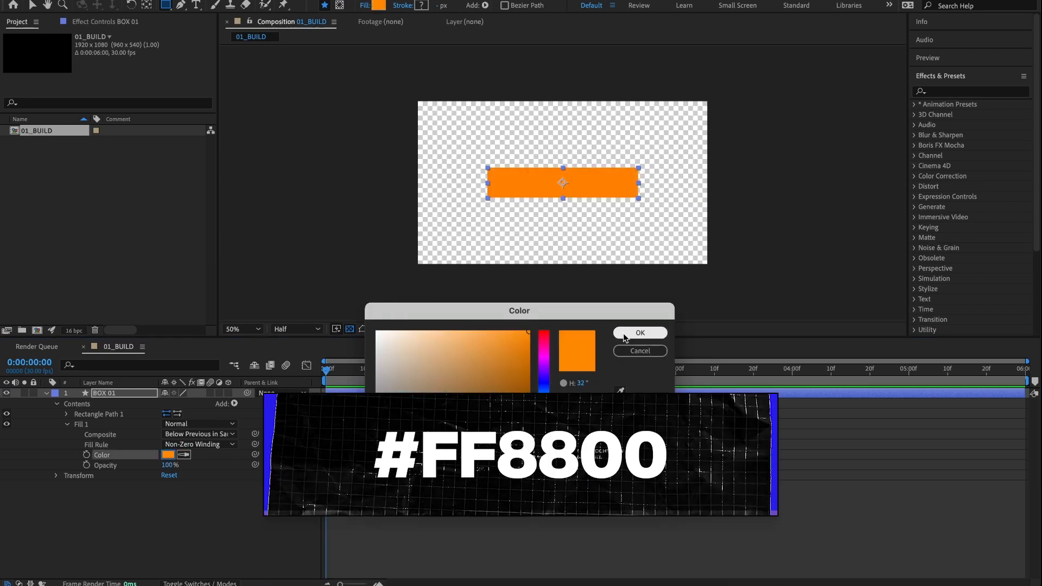
click(66, 423)
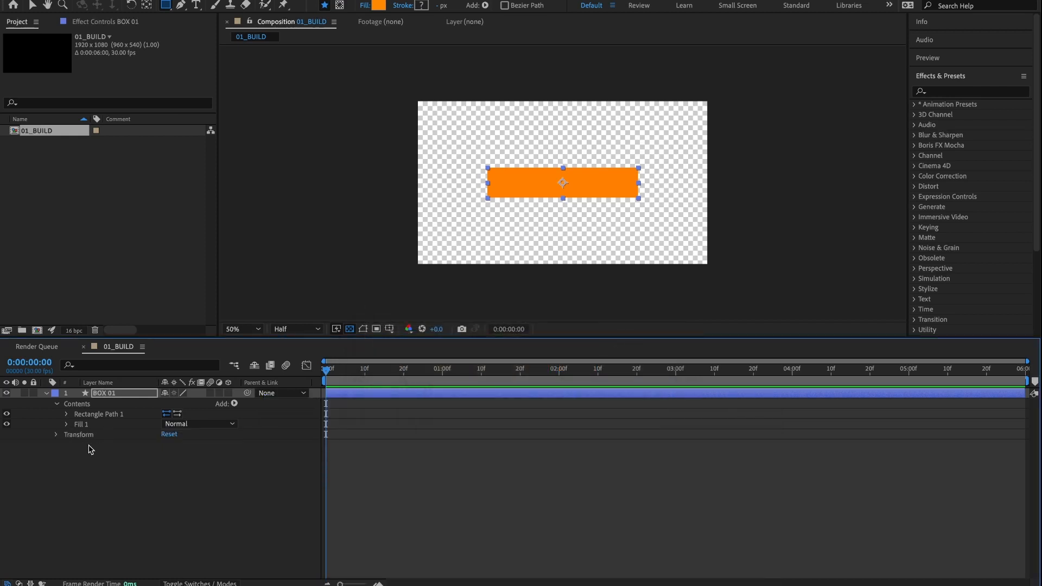
click(57, 404)
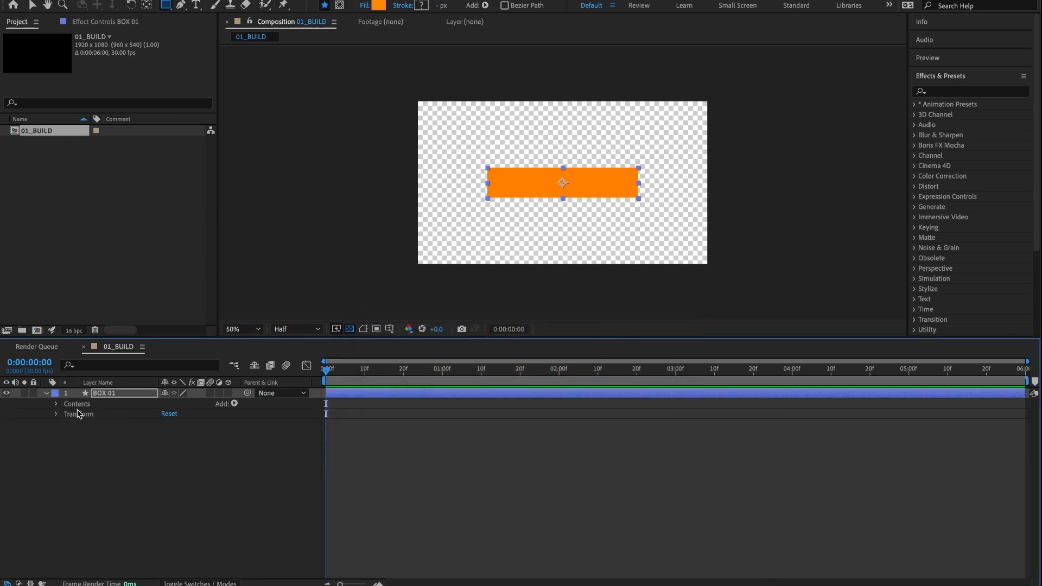
Find the Bevel Edges effect and apply it to the BOX 01 layer
click(124, 397)
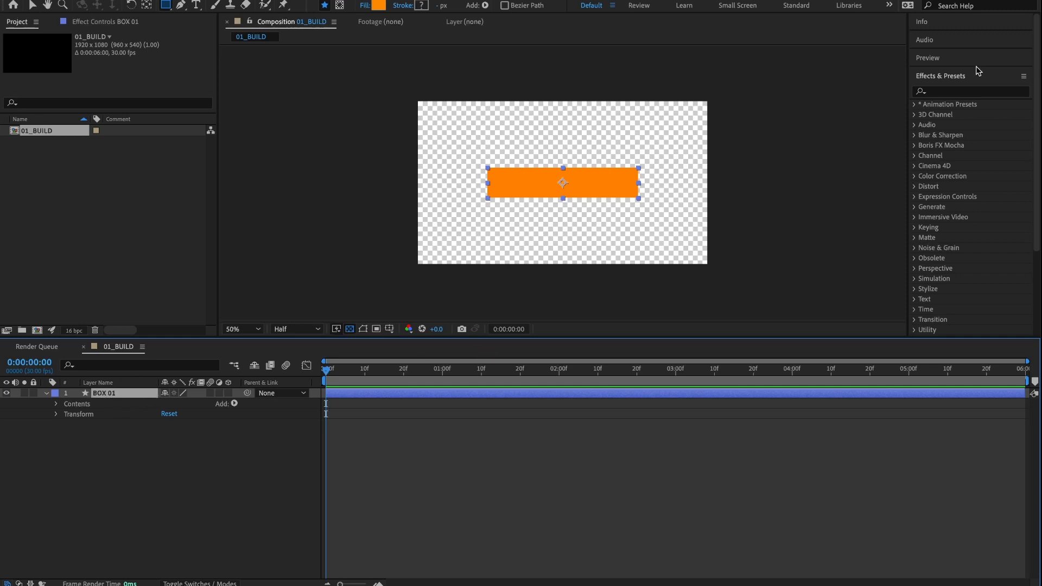
click(945, 91)
text(Bev)
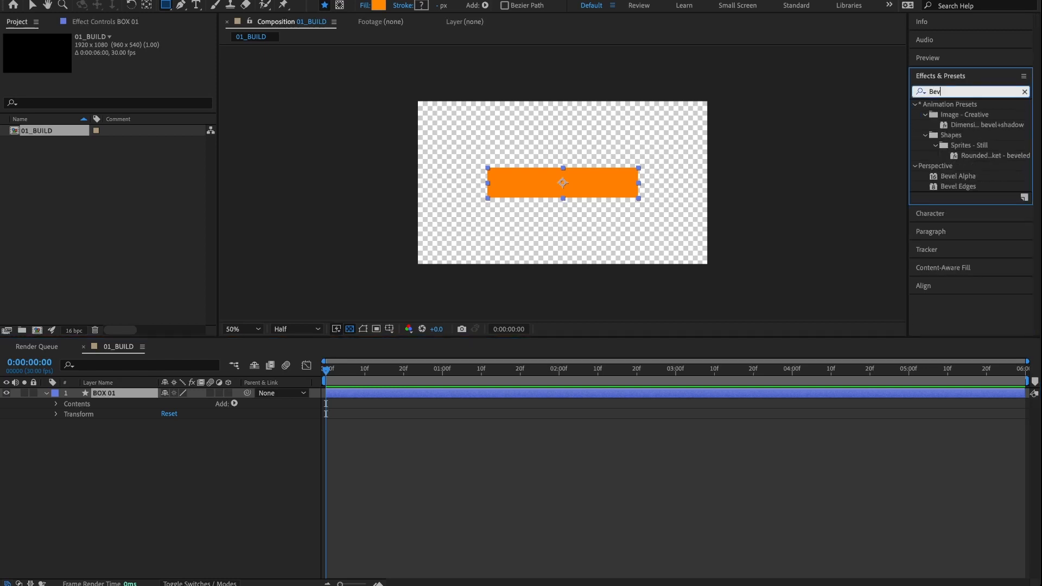
text(el Edges)
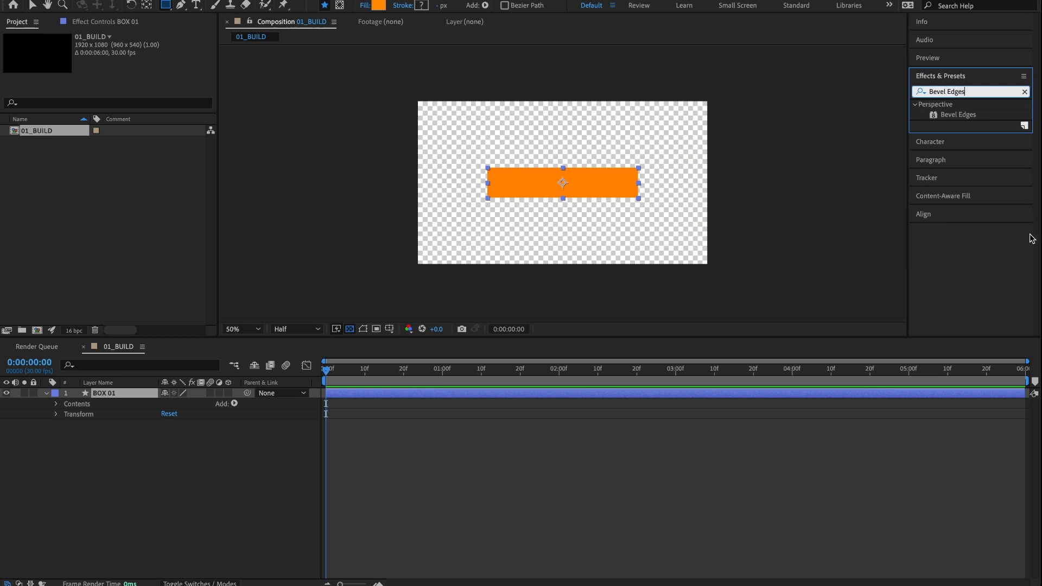
double_click(964, 115)
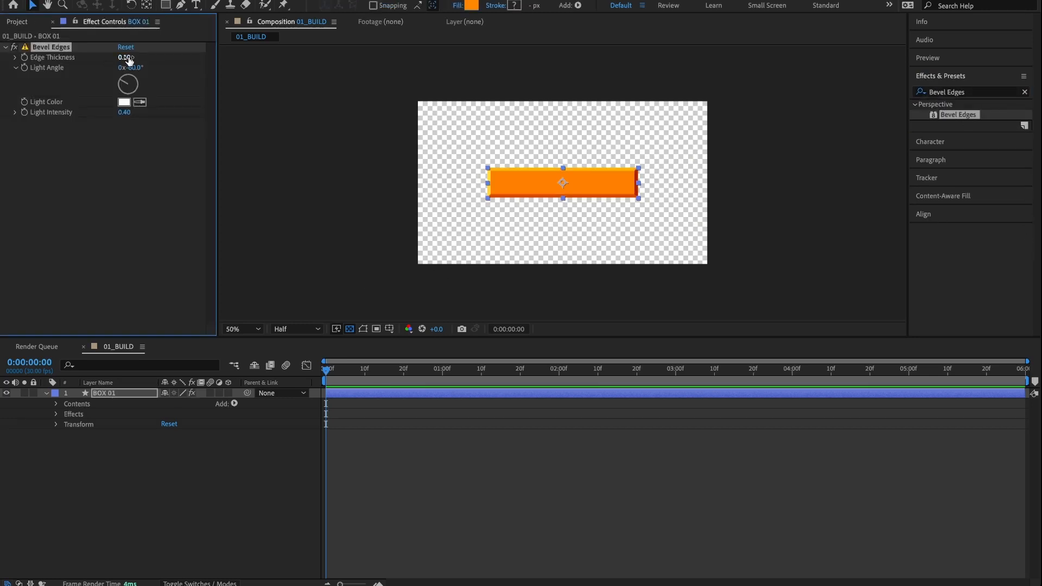
Set the Bevel Edges edge thickness to 0.03 and its light angle to -16°
click(124, 57)
text(0.03)
key(Return)
click(134, 69)
text(-16)
key(Return)
Change the Bevel Edges light colour to black, deselect the layer and collapse the effect's settings
click(124, 104)
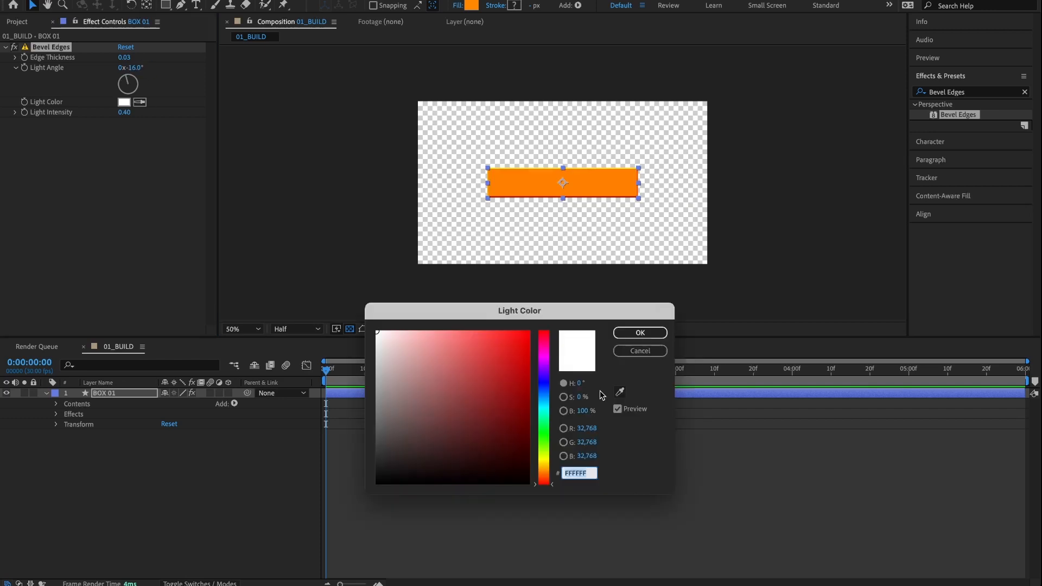
drag(418, 386, 344, 521)
key(Return)
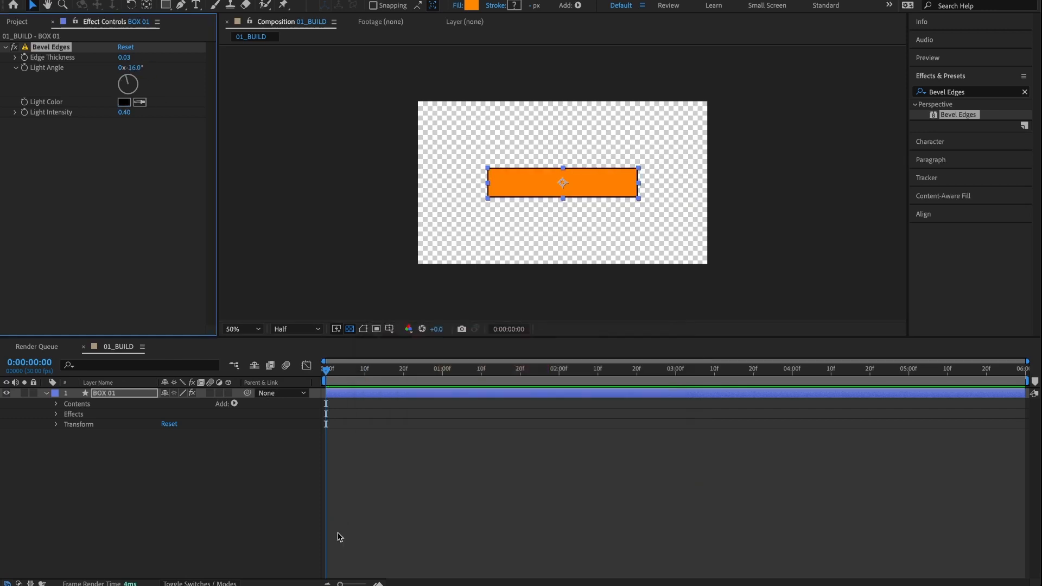
click(680, 213)
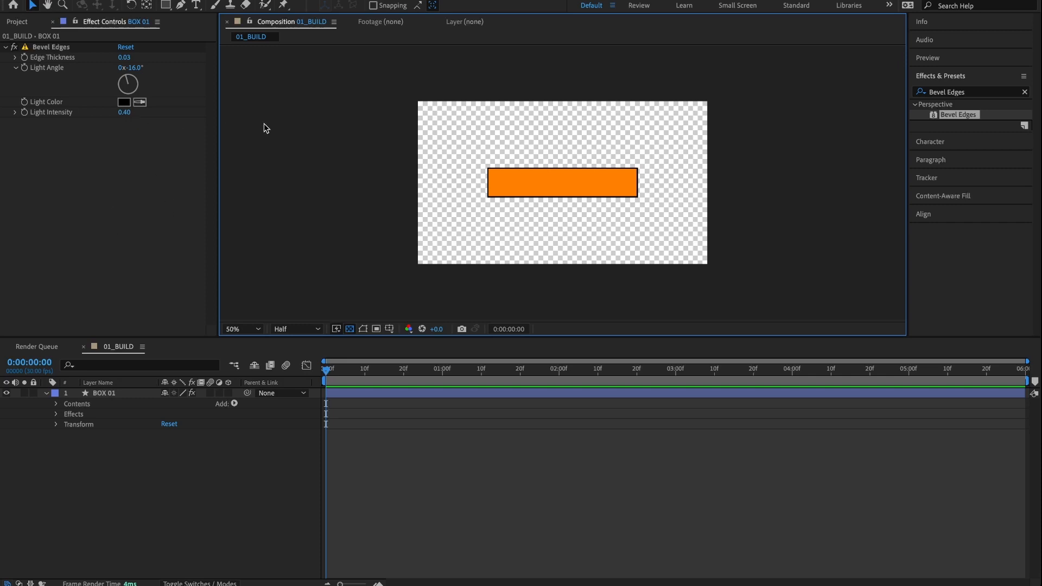
click(5, 47)
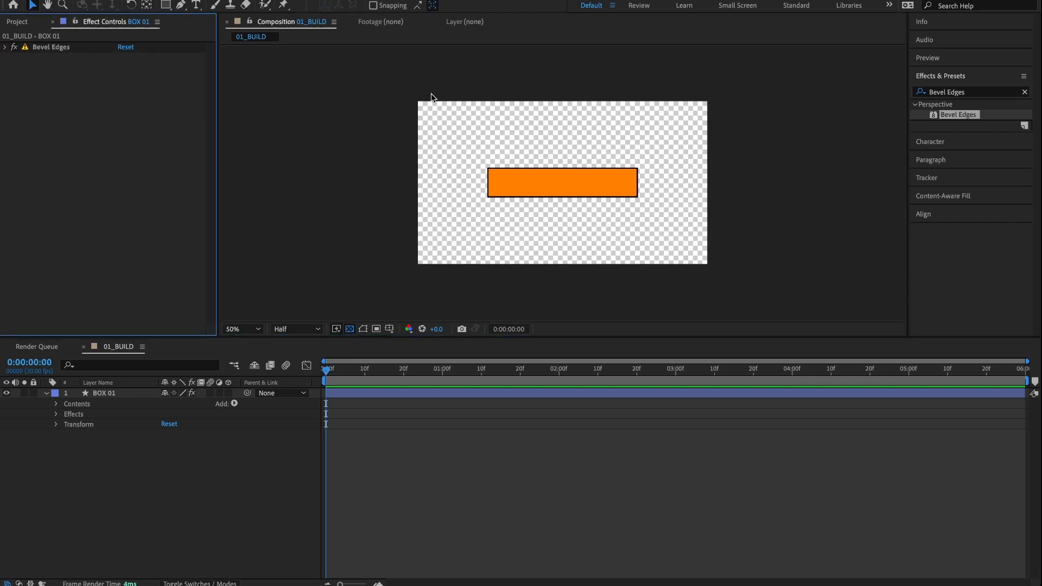
Find the Drop Shadow effect and apply it to the BOX 01 layer
click(978, 92)
text(Drop shadow)
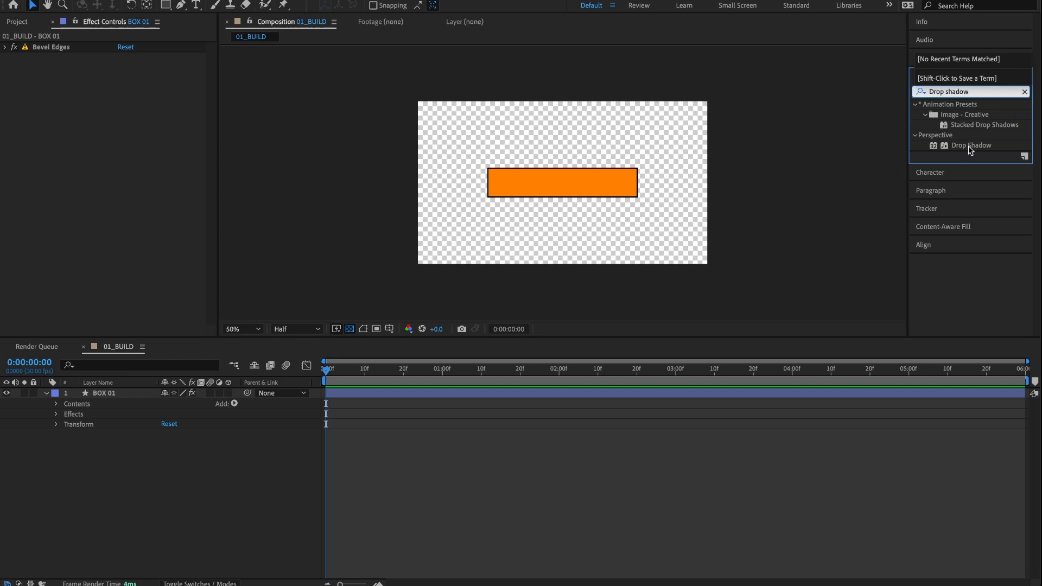
drag(967, 147, 262, 415)
click(139, 392)
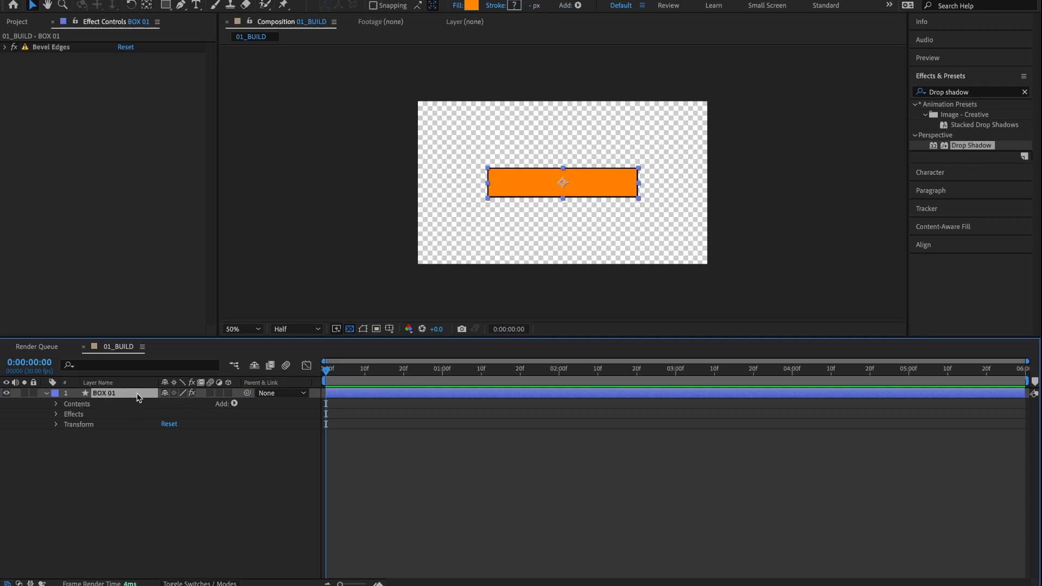
double_click(970, 146)
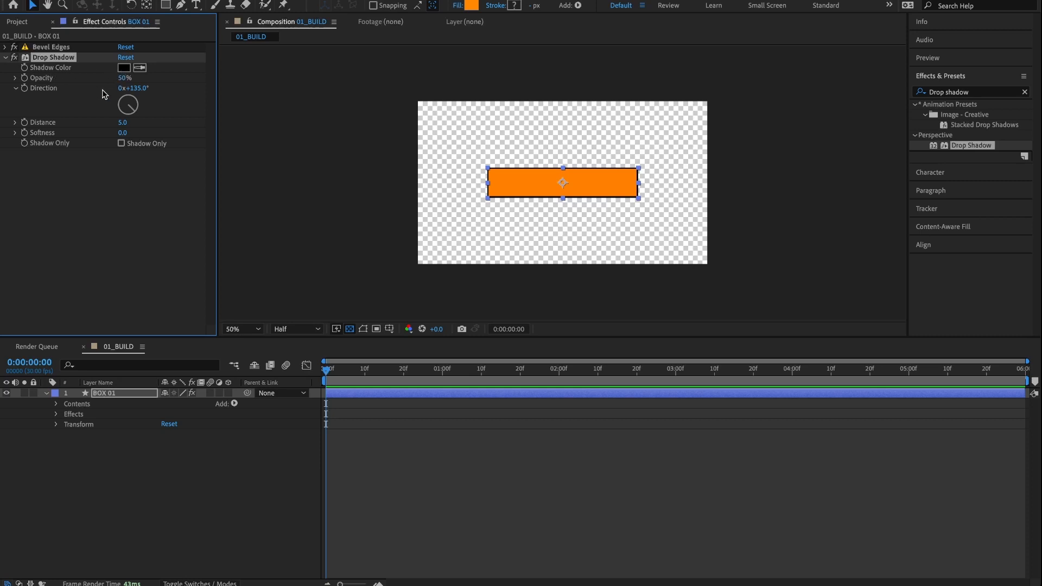
Set the Drop Shadow opacity to 100%, direction to 145° and distance to 20, and collapse the effect's settings
drag(124, 80, 333, 93)
click(137, 88)
text(145)
key(Return)
click(121, 123)
key(Return)
click(6, 58)
click(120, 407)
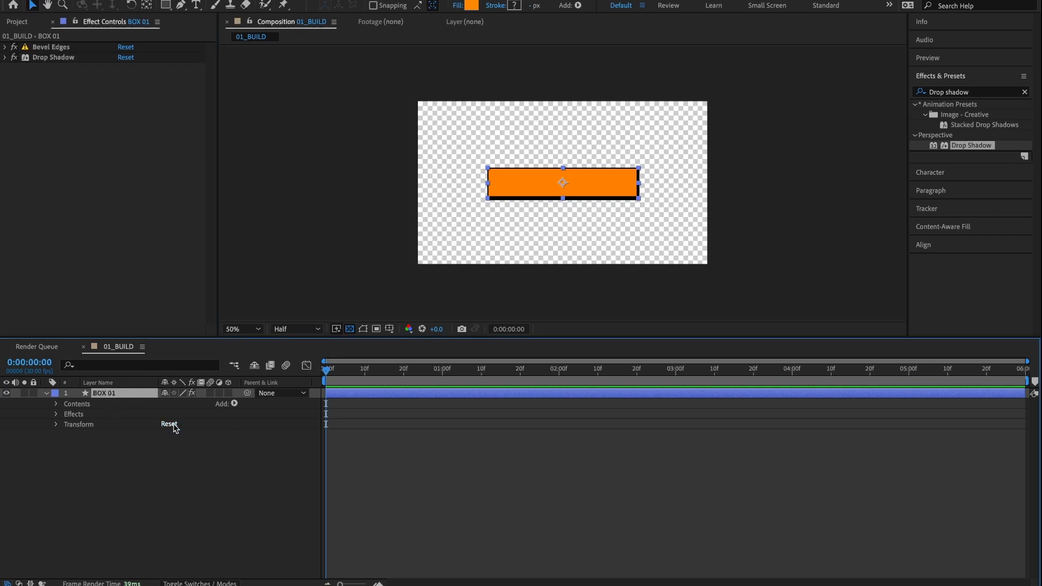
Find the CC Slant effect and apply it to the BOX 01 layer
click(973, 94)
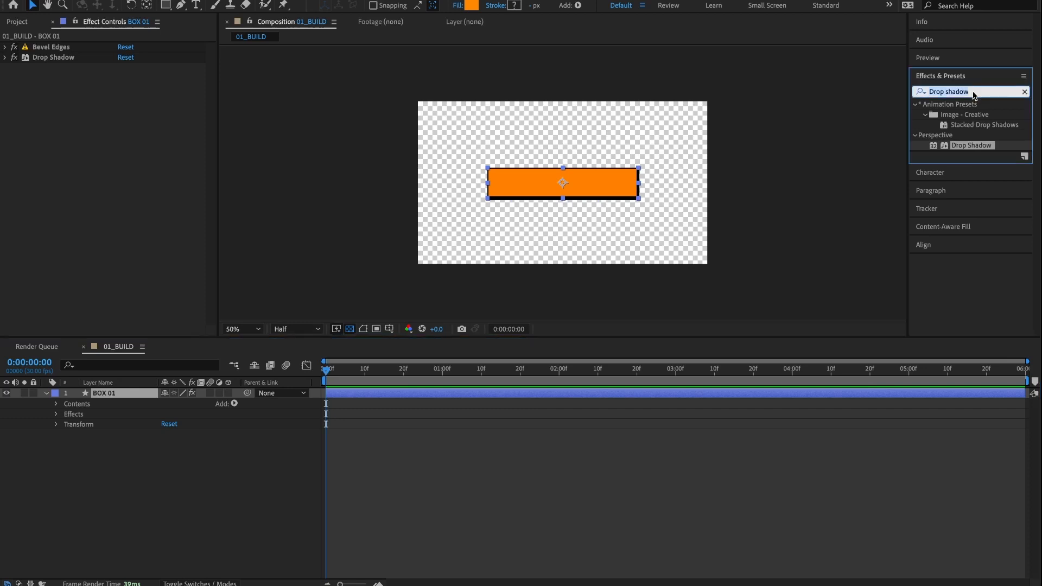
text(slant)
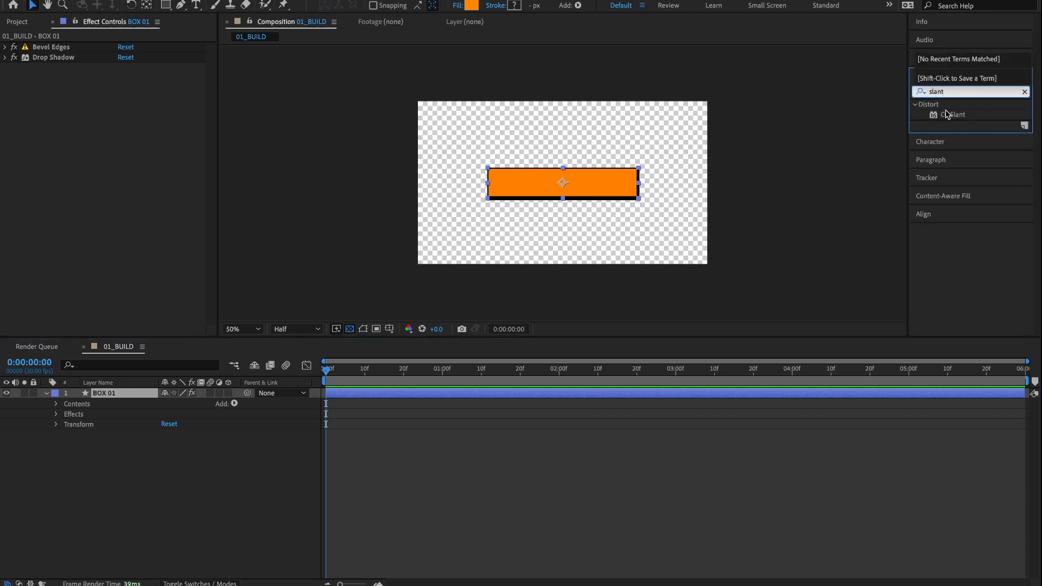
double_click(955, 116)
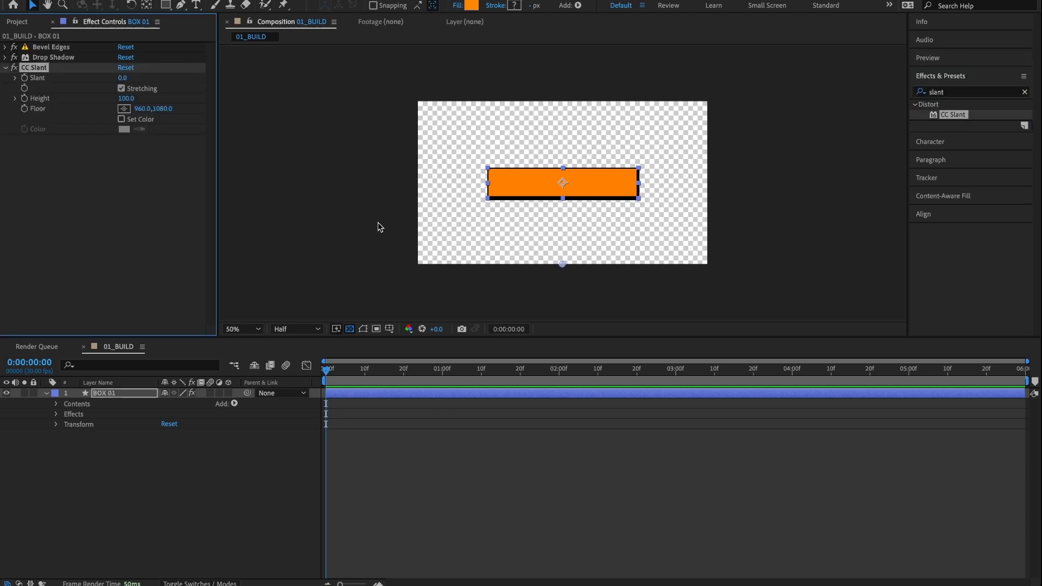
Set the CC Slant slant value to 10, deselect the layer and collapse the effect's settings
click(122, 80)
key(Return)
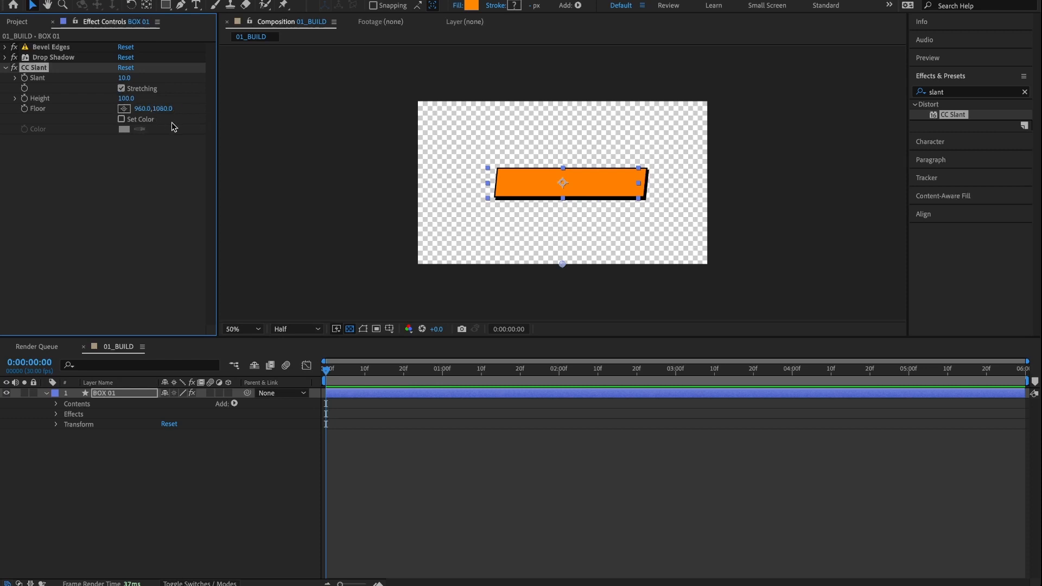
drag(361, 373, 310, 377)
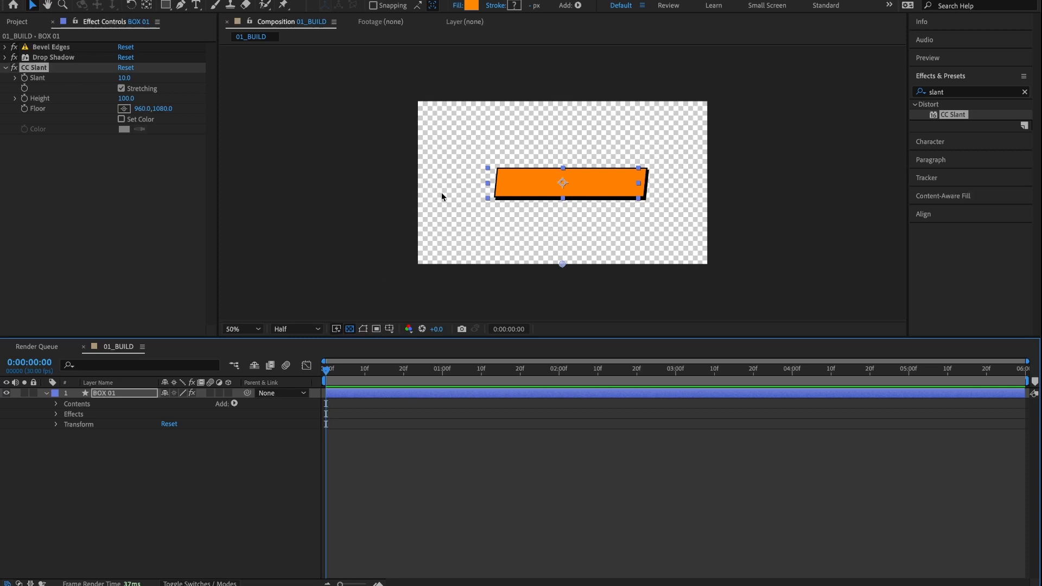
click(395, 233)
click(5, 68)
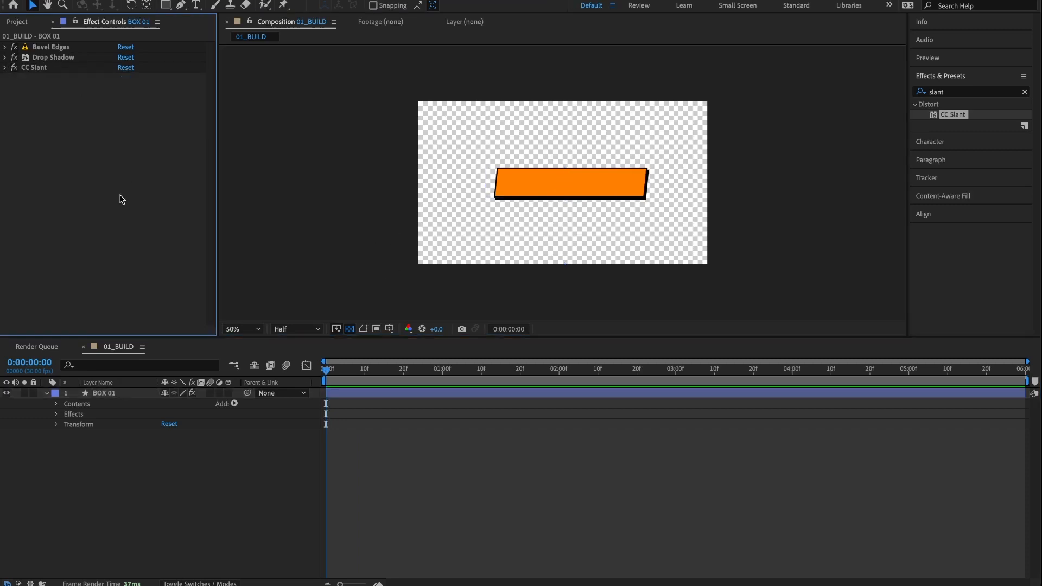
Show only the Scale property of the BOX 01 layer and add a Scale keyframe at 0:00:00:00
click(356, 391)
click(332, 371)
drag(332, 371, 292, 380)
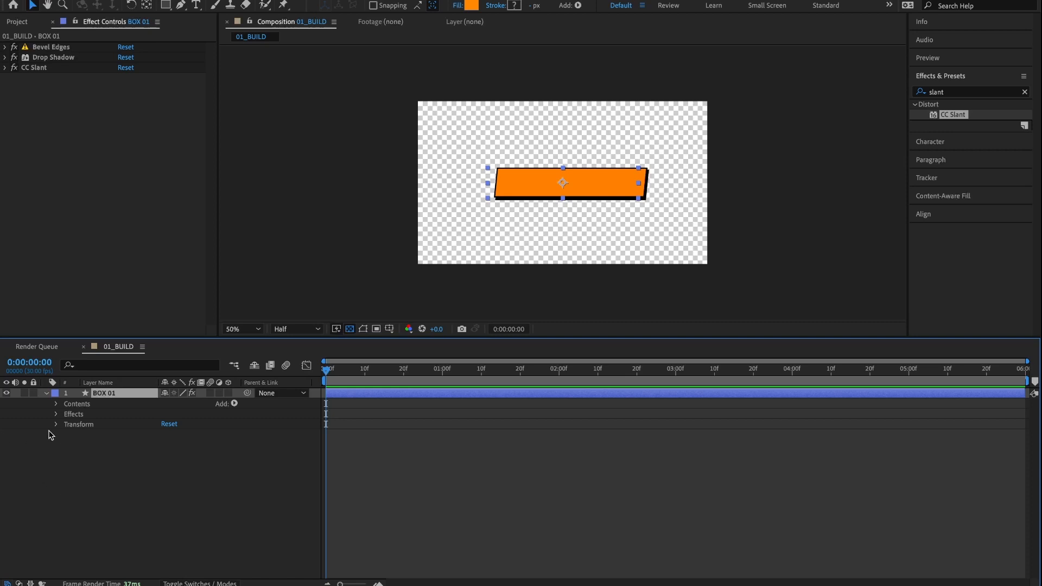
click(46, 394)
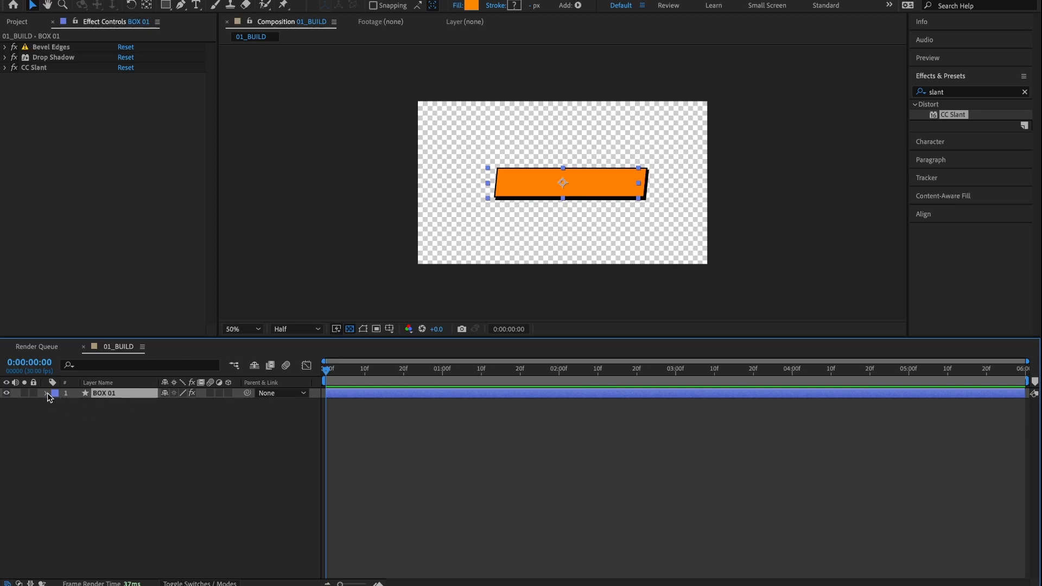
key(s)
click(76, 404)
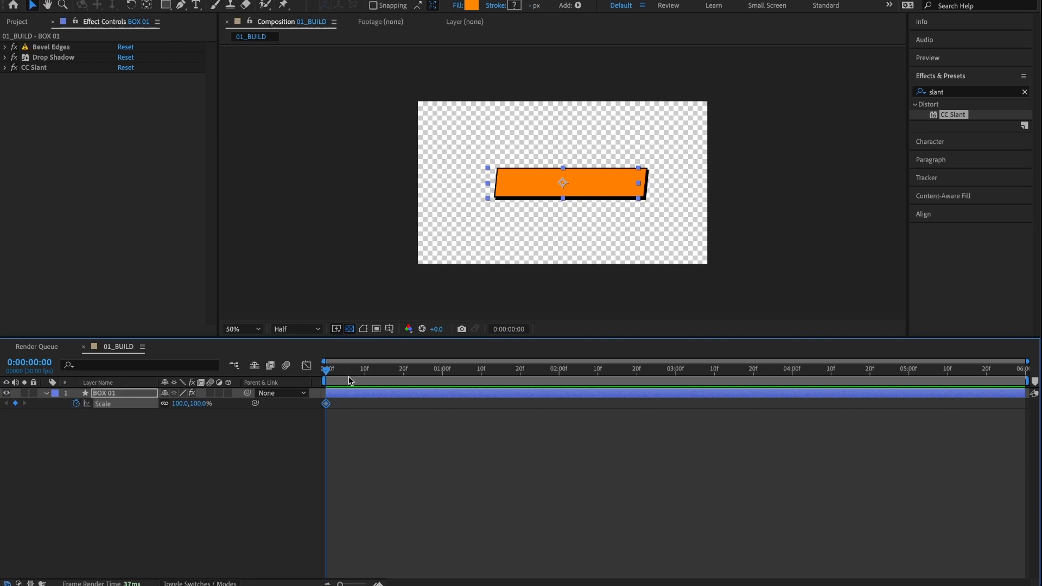
Unlink the Scale proportions of BOX 01 and set the horizontal scale to 0% at the first frame
drag(327, 367, 319, 369)
click(163, 404)
click(180, 403)
text(0)
key(Return)
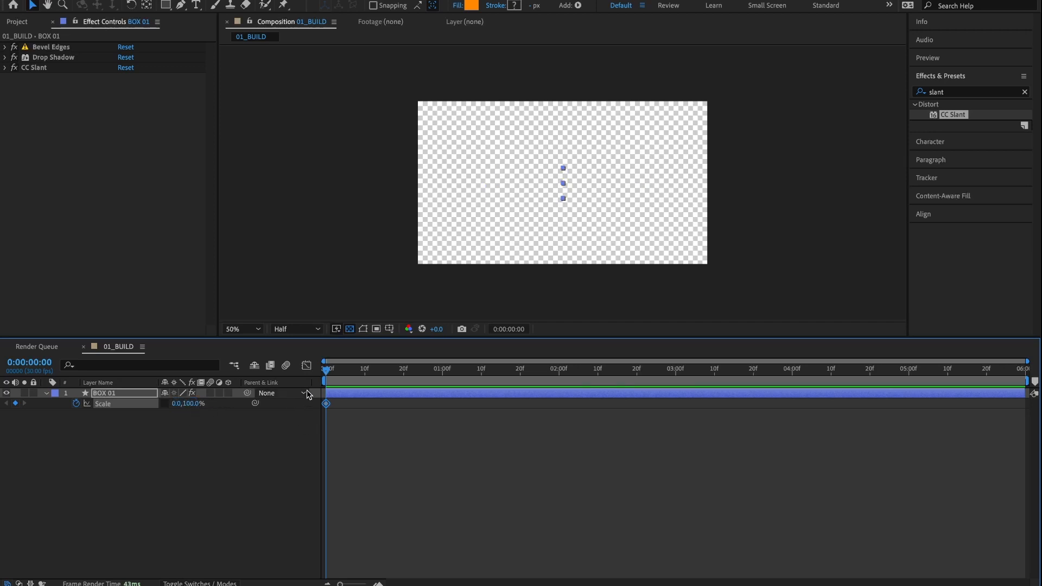
Keyframe the horizontal scale of BOX 01 to 100% at 0:00:00:15 and preview the growth from the start
drag(327, 371, 387, 379)
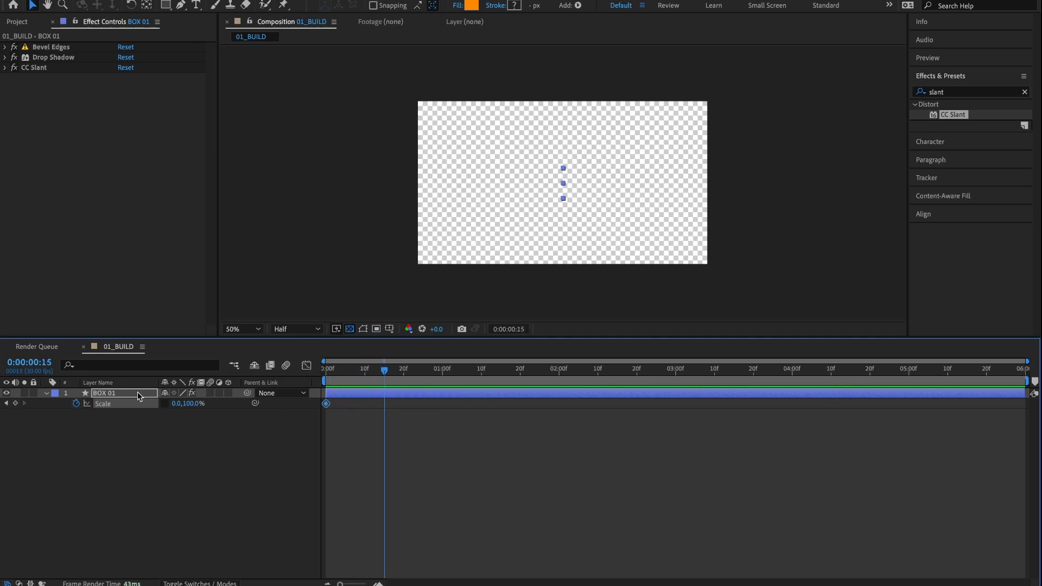
click(177, 405)
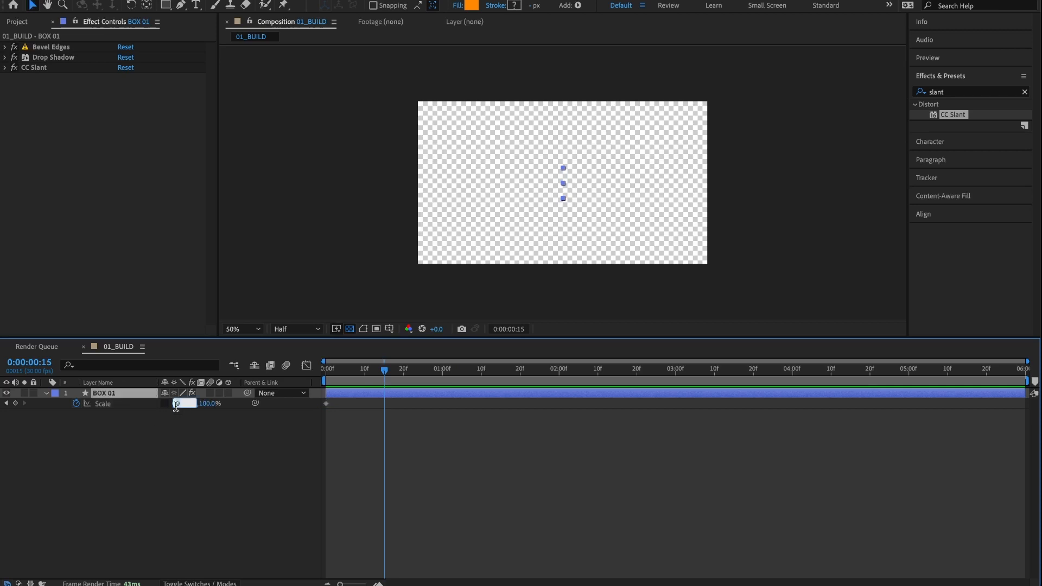
text(100)
key(Return)
drag(384, 375, 304, 377)
key(space)
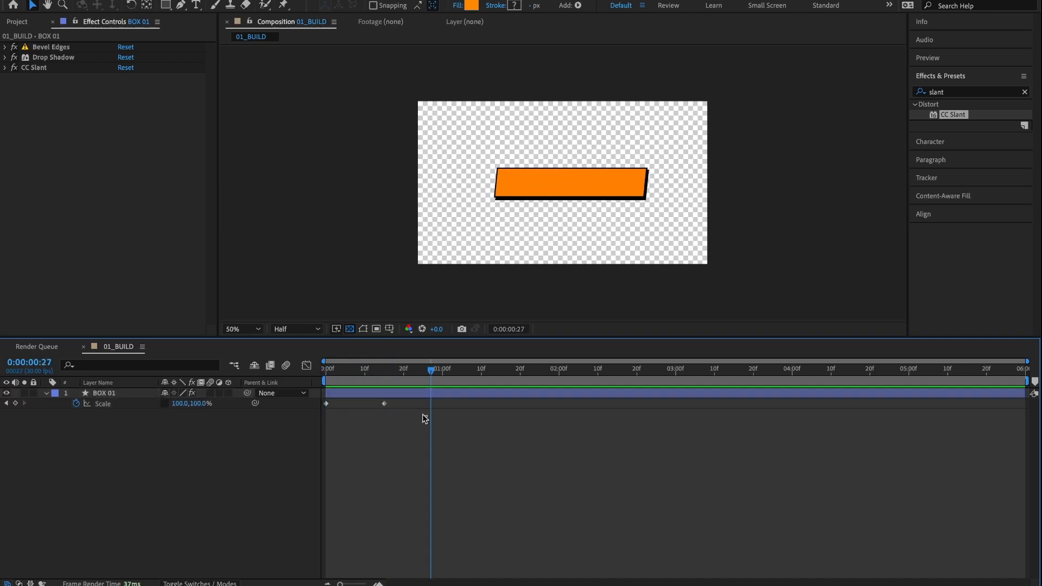
Select both Scale keyframes of BOX 01 and apply Easy Ease to them
drag(428, 417, 321, 407)
click(148, 431)
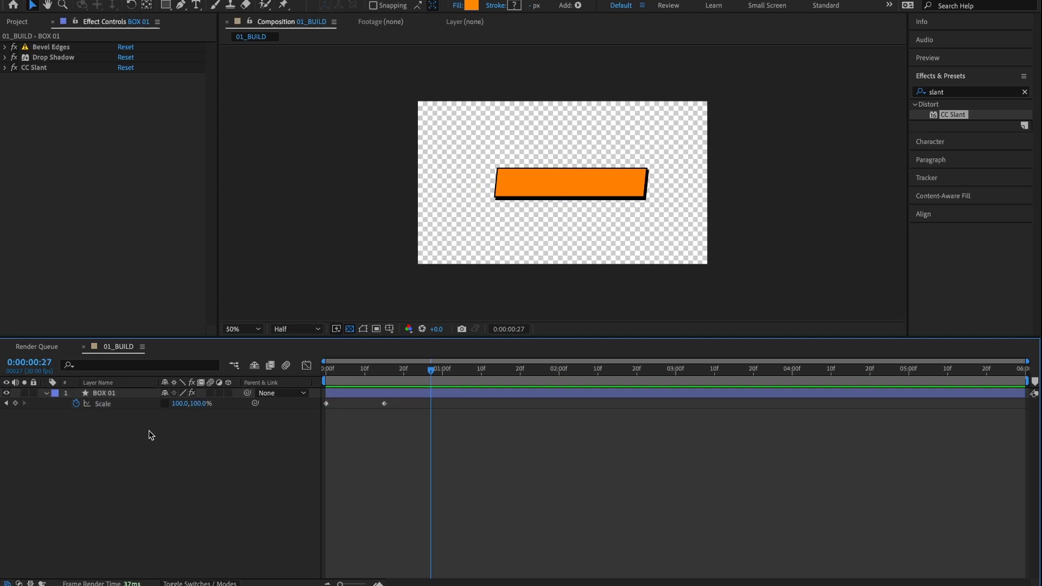
click(113, 402)
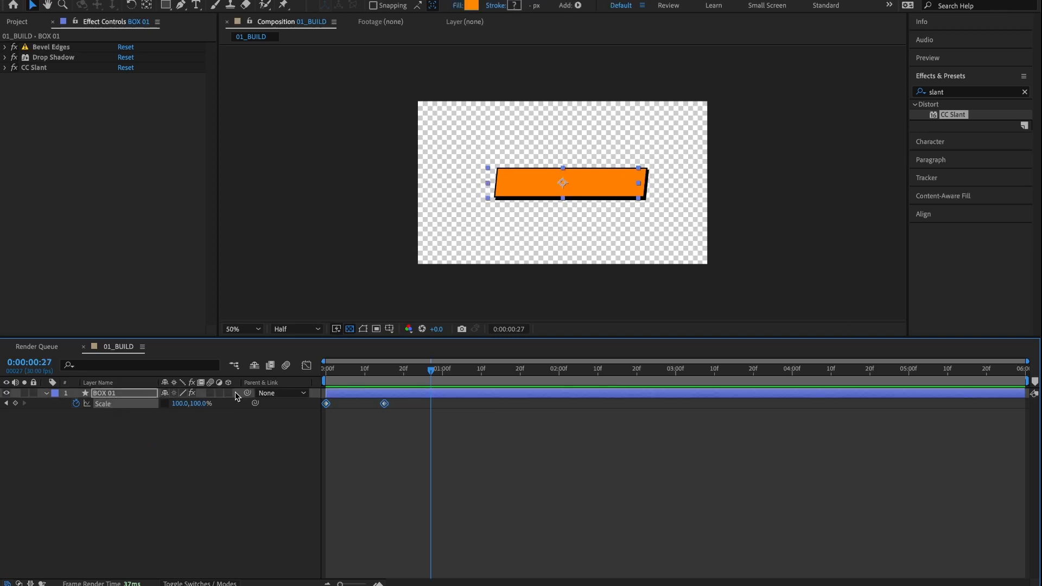
right_click(326, 404)
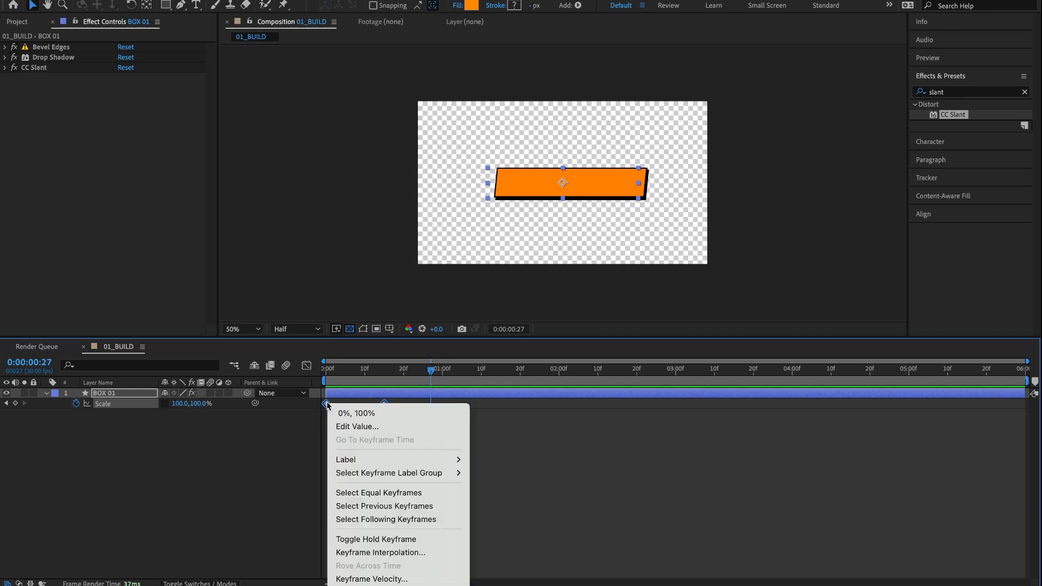
mouse_move(393, 585)
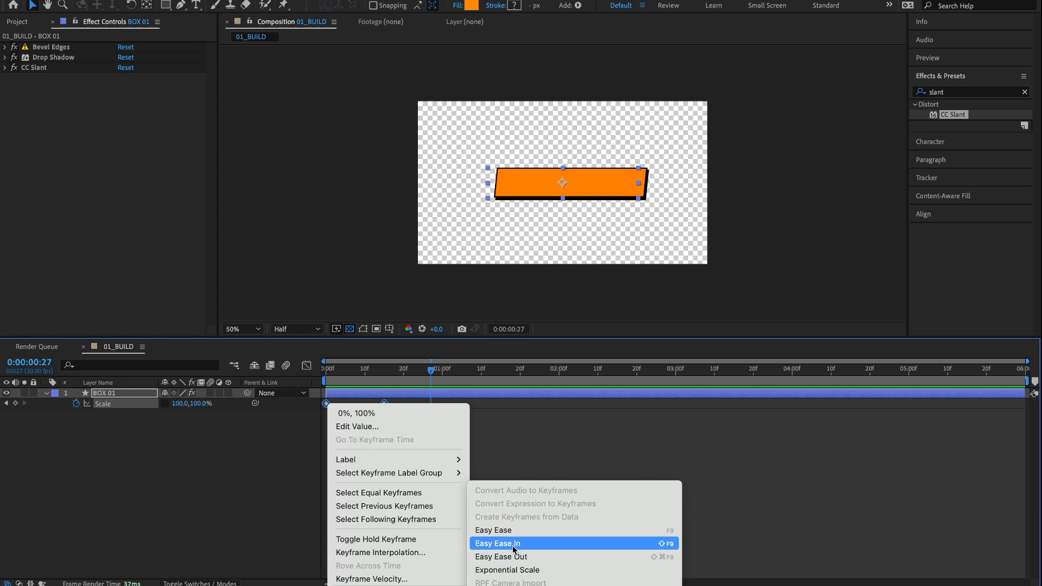
click(493, 530)
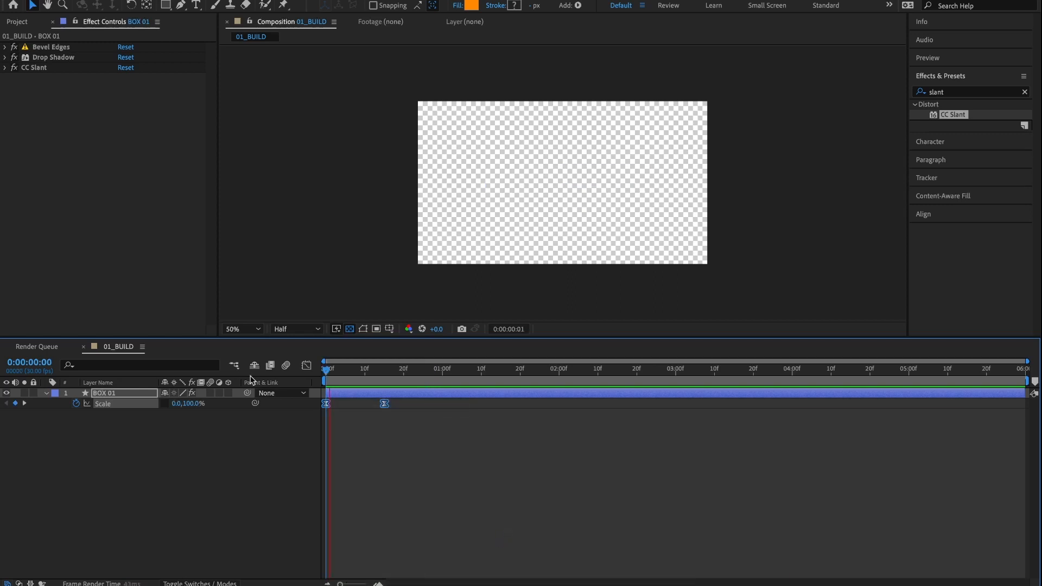
Add a Scale keyframe holding the current value on BOX 01 at 0:00:05:14
drag(326, 369, 424, 371)
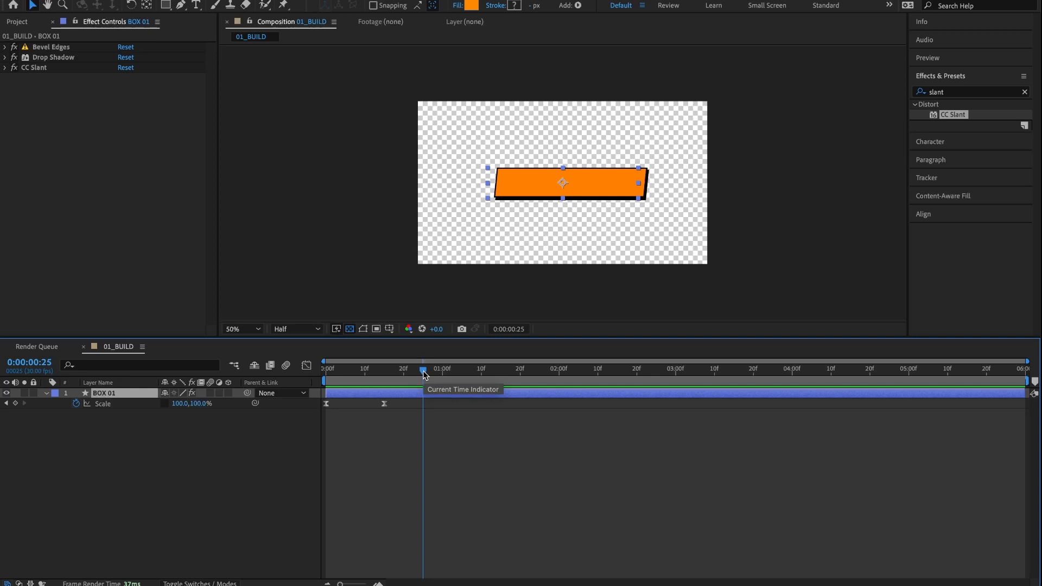
drag(424, 372, 963, 394)
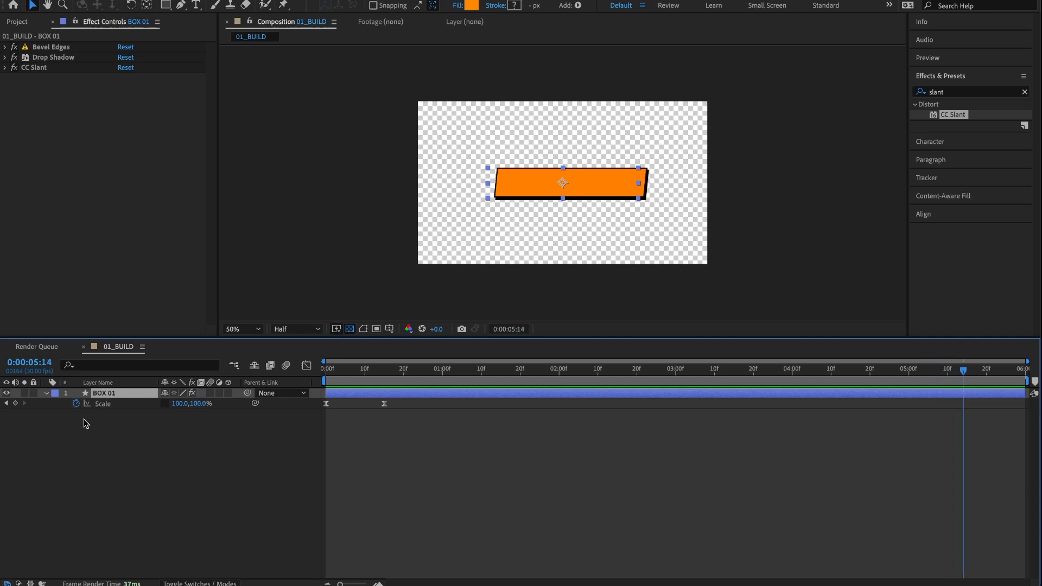
click(15, 403)
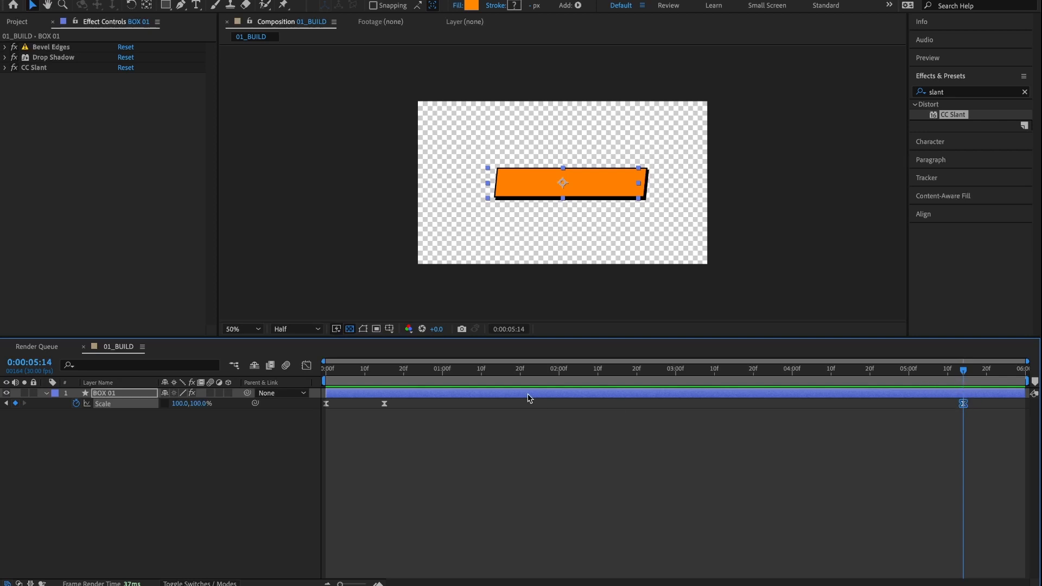
Keyframe the horizontal scale of BOX 01 to 0% at 0:00:05:29
drag(384, 382, 1021, 407)
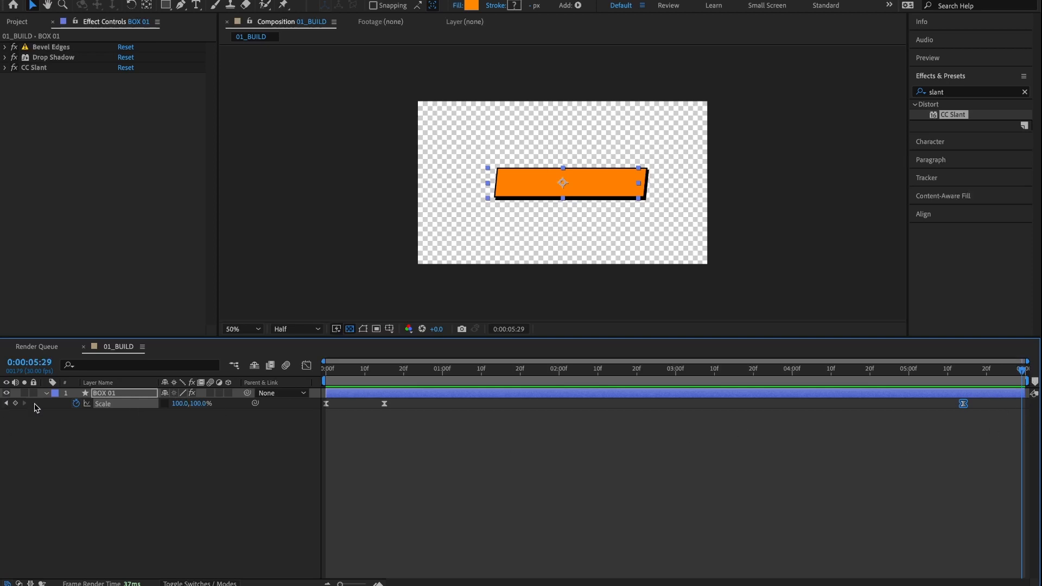
click(180, 405)
text(0)
key(Return)
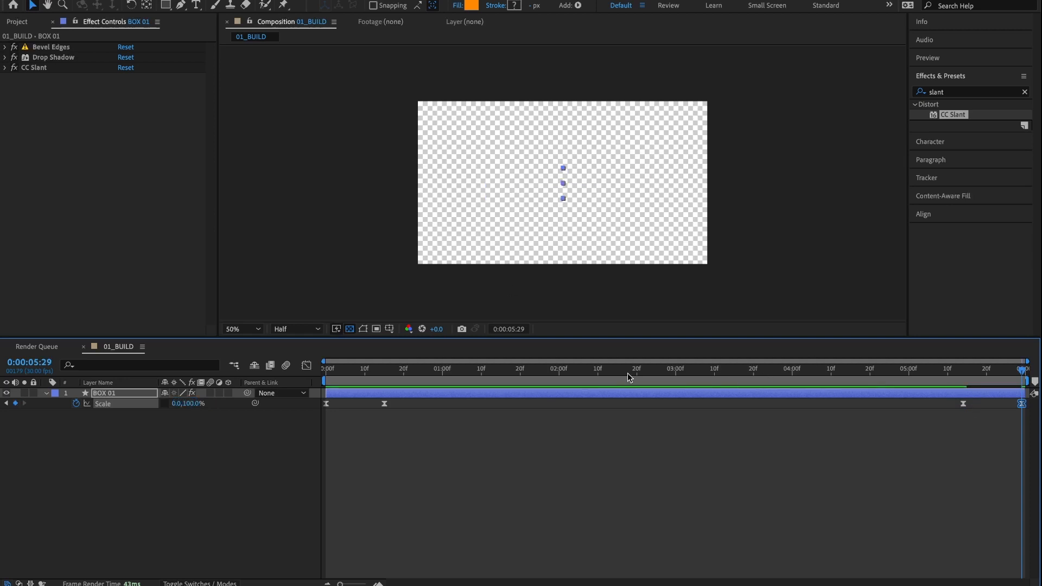
Scrub and play back the box's scale-in and scale-out animation, and return to the first frame
drag(357, 371, 1038, 389)
key(Home)
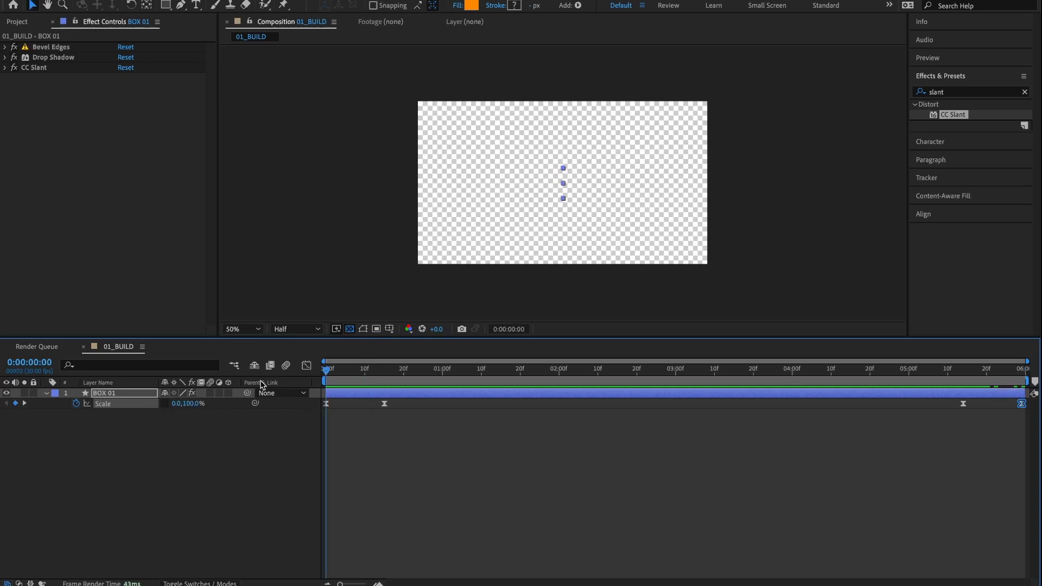
key(space)
drag(673, 372, 934, 396)
key(space)
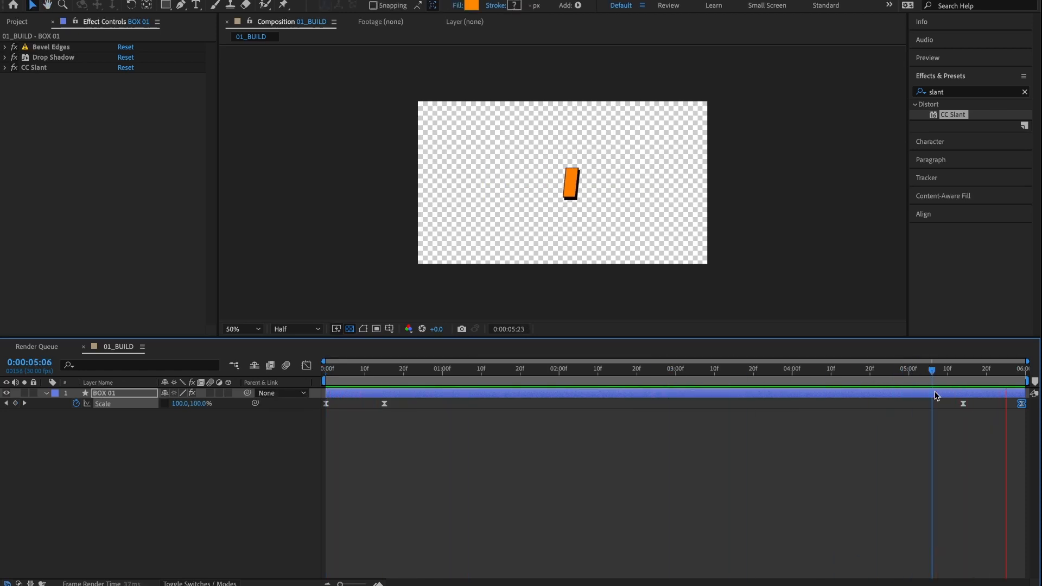
key(space)
drag(348, 376, 220, 376)
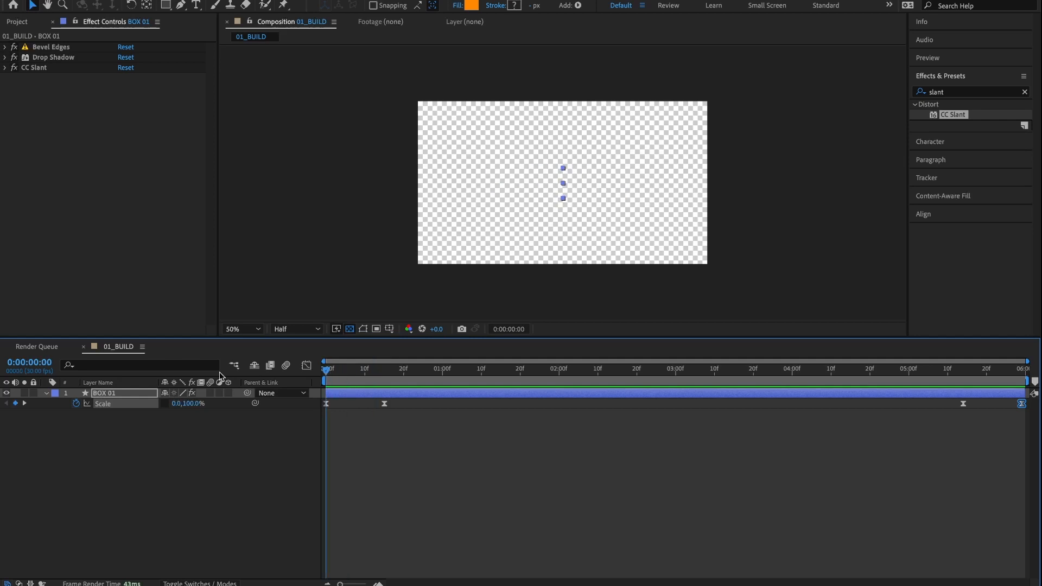
Collapse the BOX 01 layer and duplicate it twice
click(46, 393)
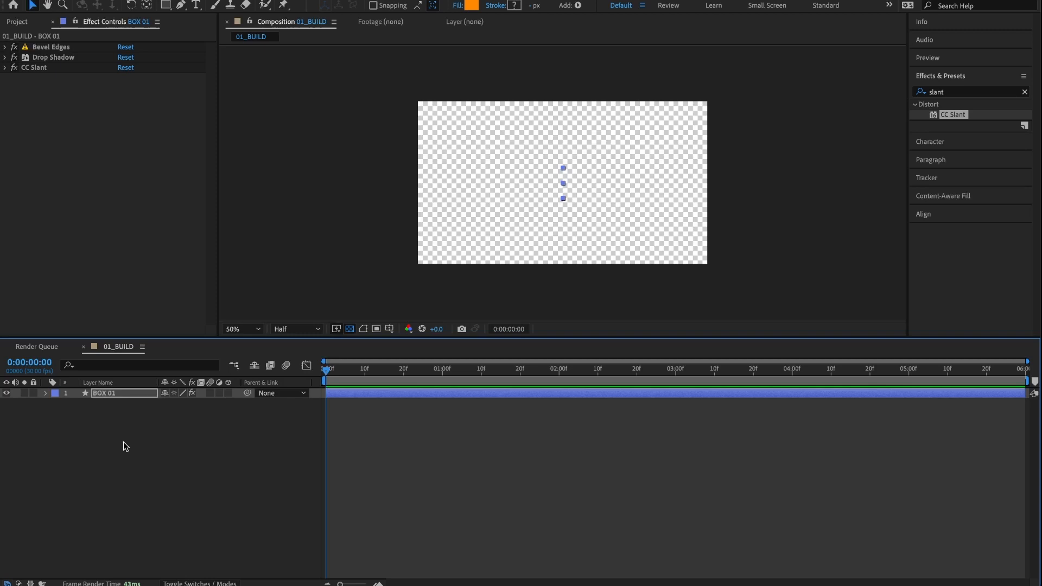
key(Return)
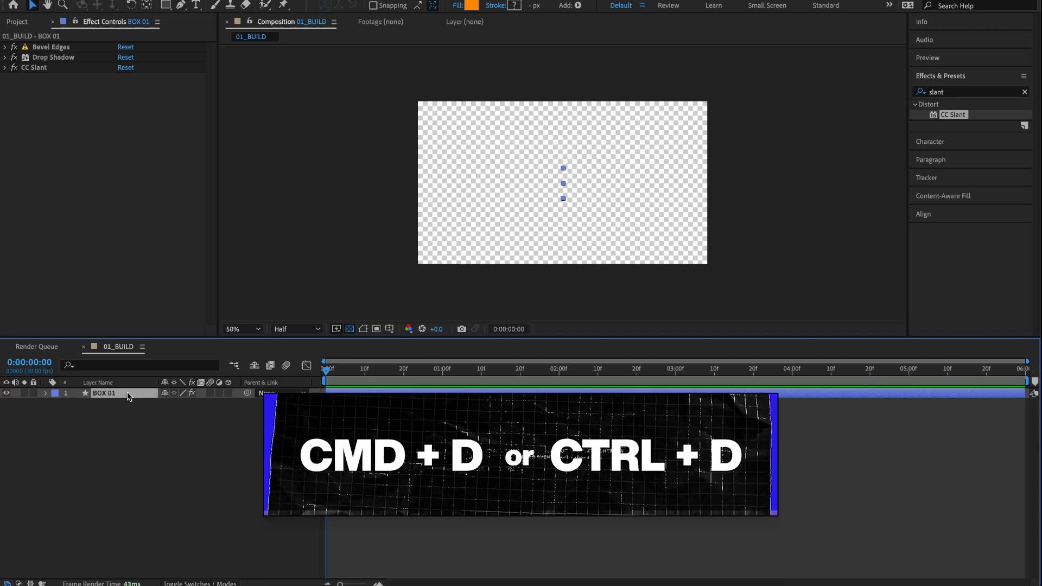
key(ctrl+d)
key(ctrl+d)
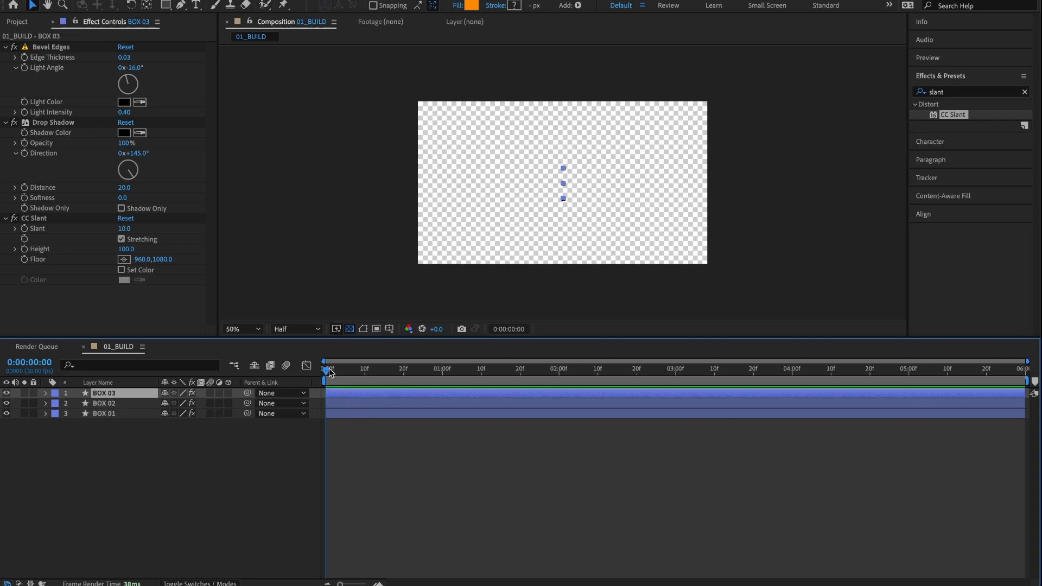
Reveal the keyframes of BOX 02 and BOX 03 and delete the last two Scale keyframes on both layers
mouse_move(329, 371)
mouse_down()
mouse_move(422, 376)
mouse_move(354, 375)
mouse_move(428, 387)
mouse_move(327, 388)
mouse_up()
ctrl+click(128, 404)
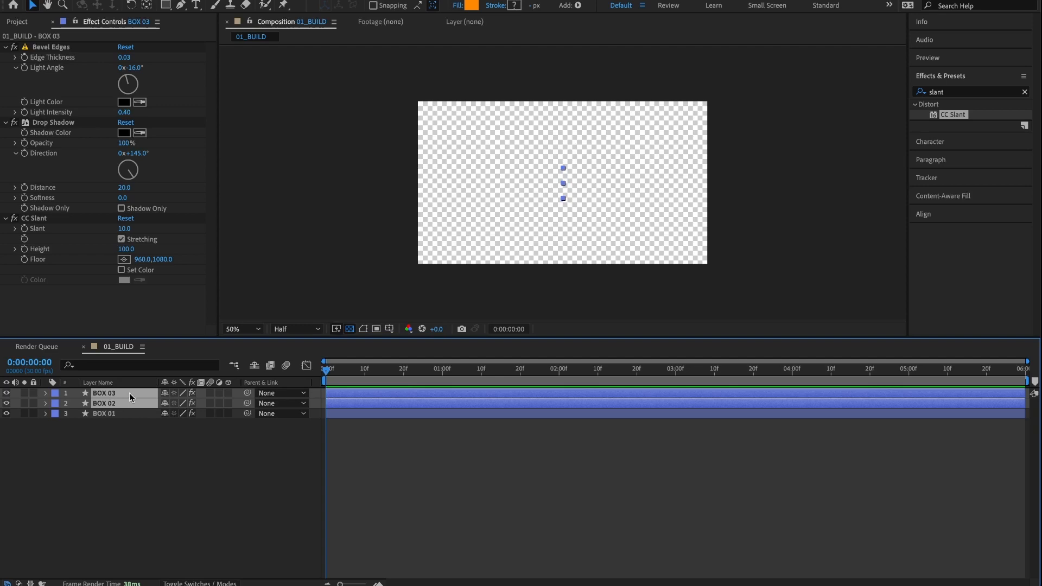
key(u)
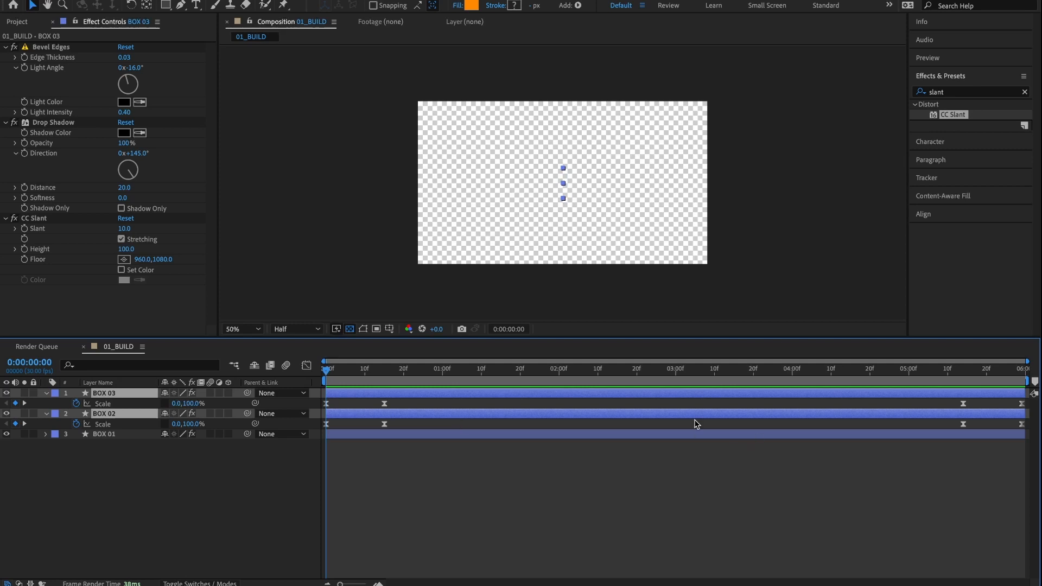
drag(944, 402, 1025, 430)
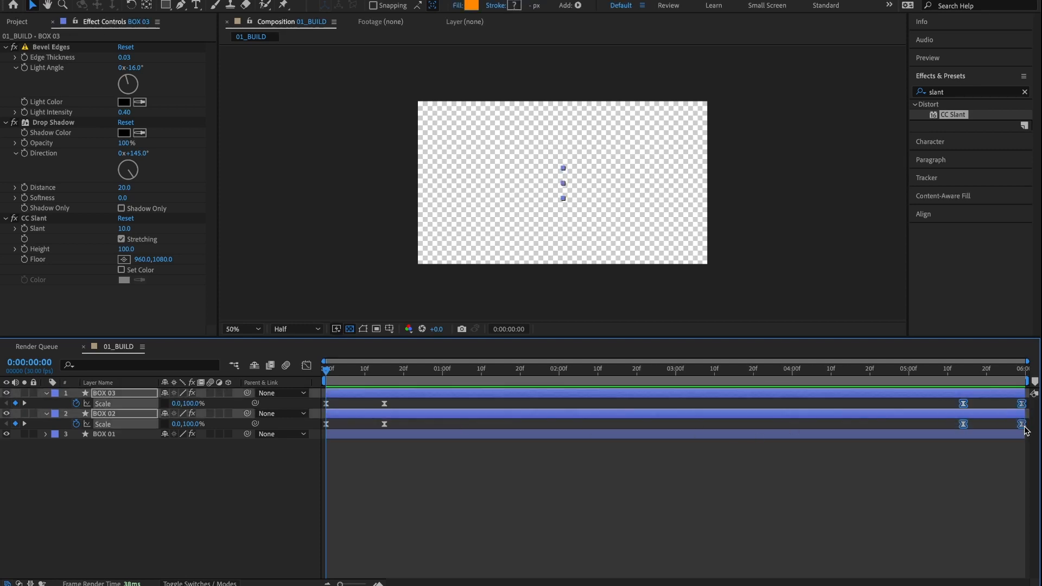
key(Delete)
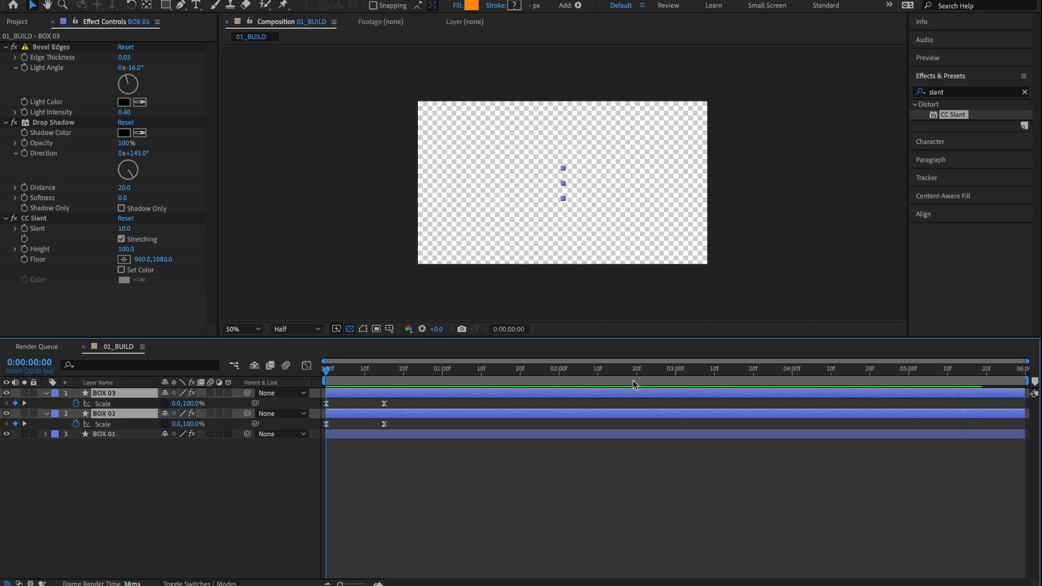
click(361, 420)
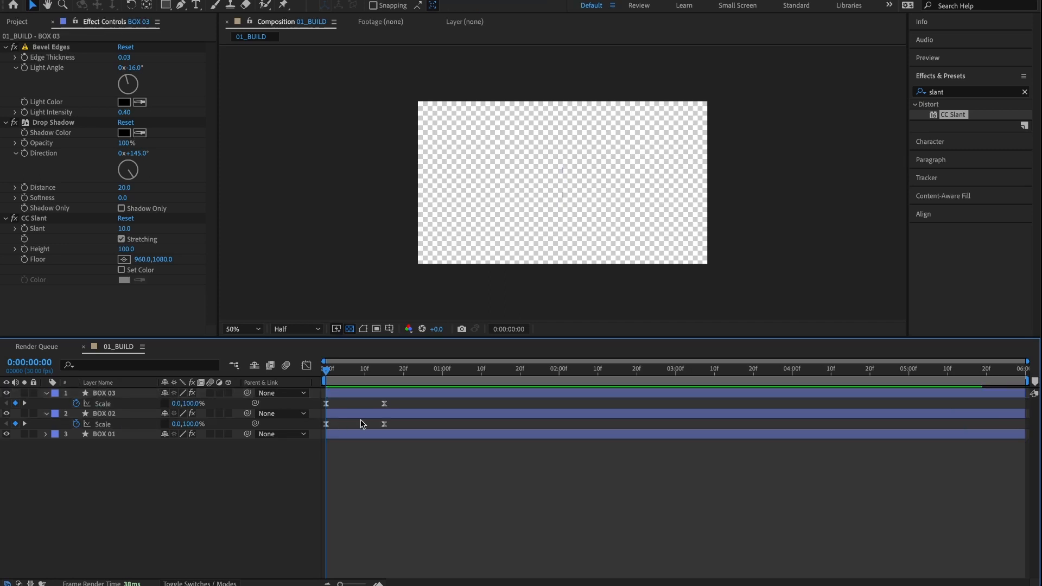
Shift the BOX 02 layer in time so that it starts at 0:00:00:04
click(333, 416)
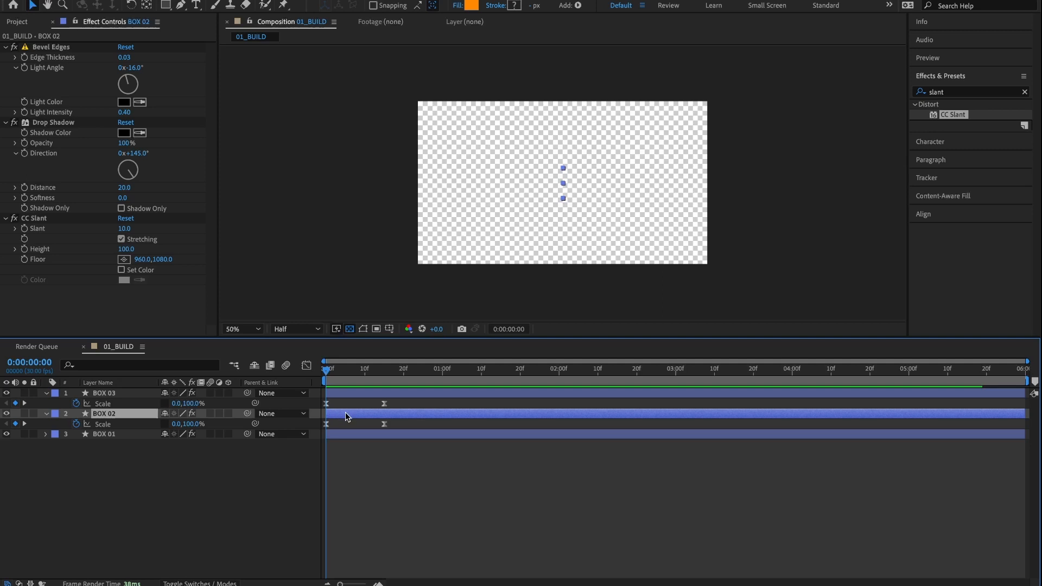
click(333, 370)
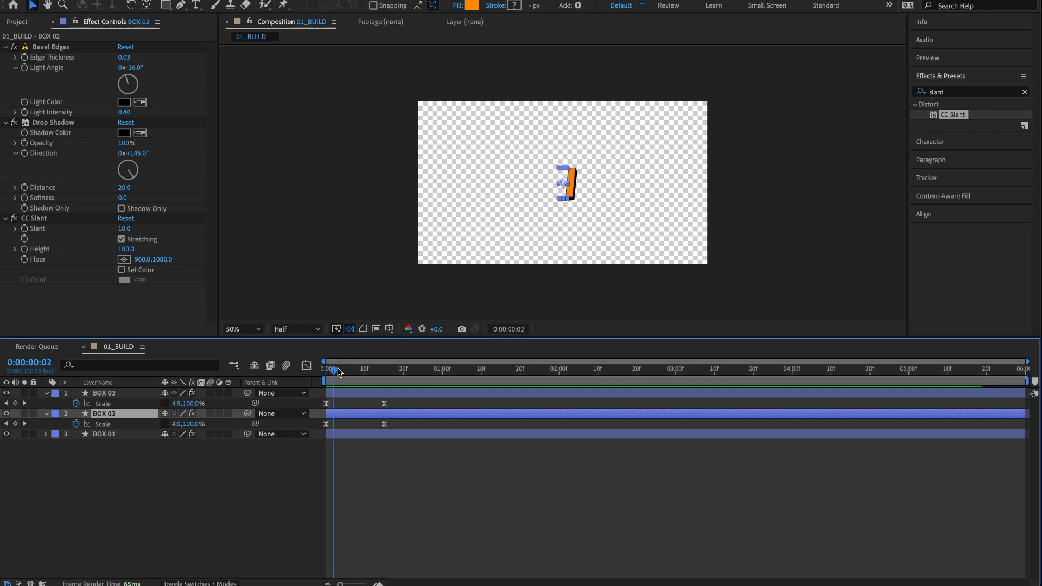
drag(338, 371, 344, 371)
key(equal)
key(equal)
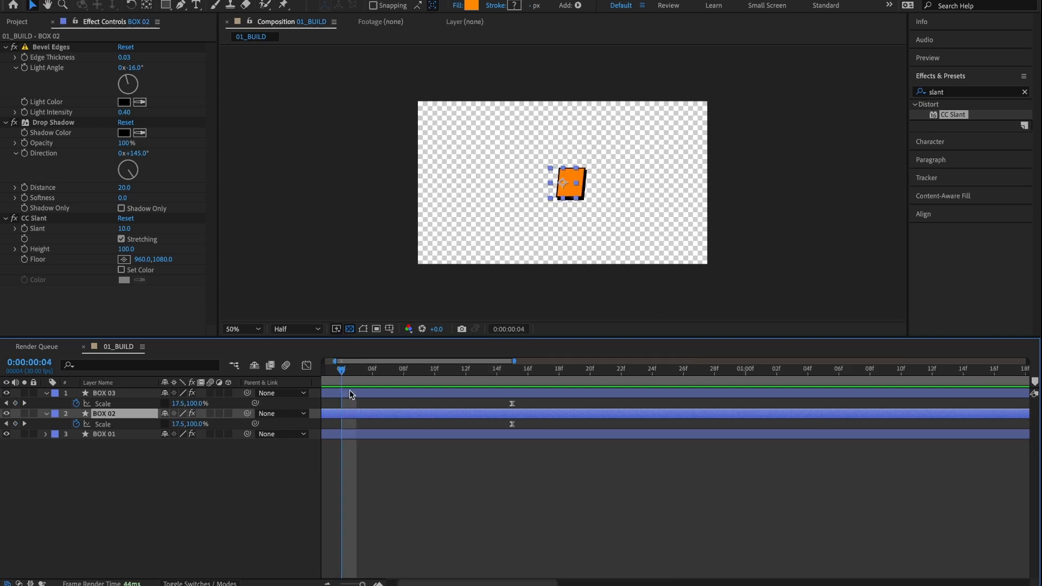
drag(368, 374, 389, 376)
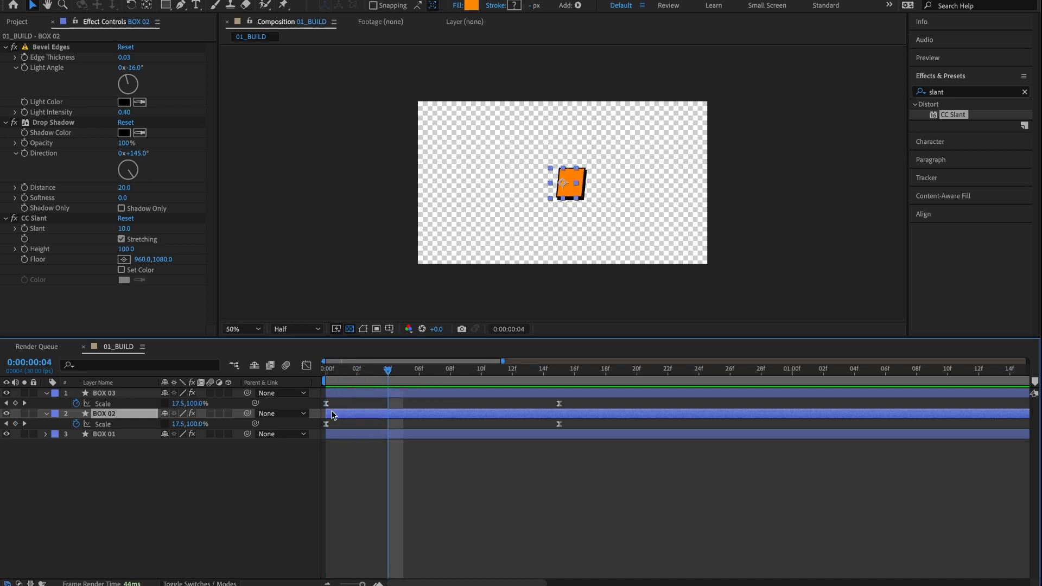
drag(331, 414, 393, 418)
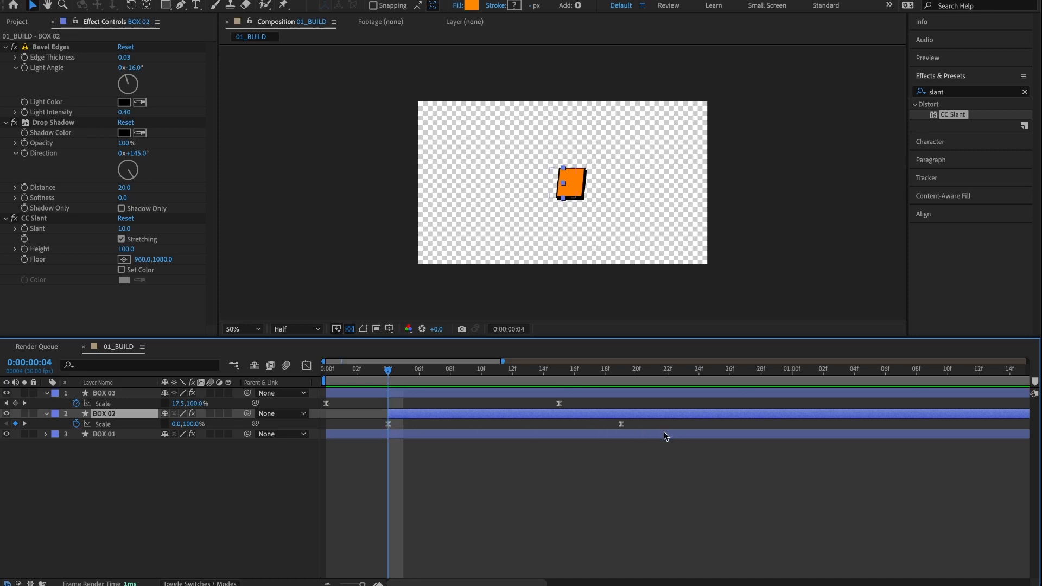
Shift the BOX 03 layer in time so that it starts at 0:00:00:08
click(419, 370)
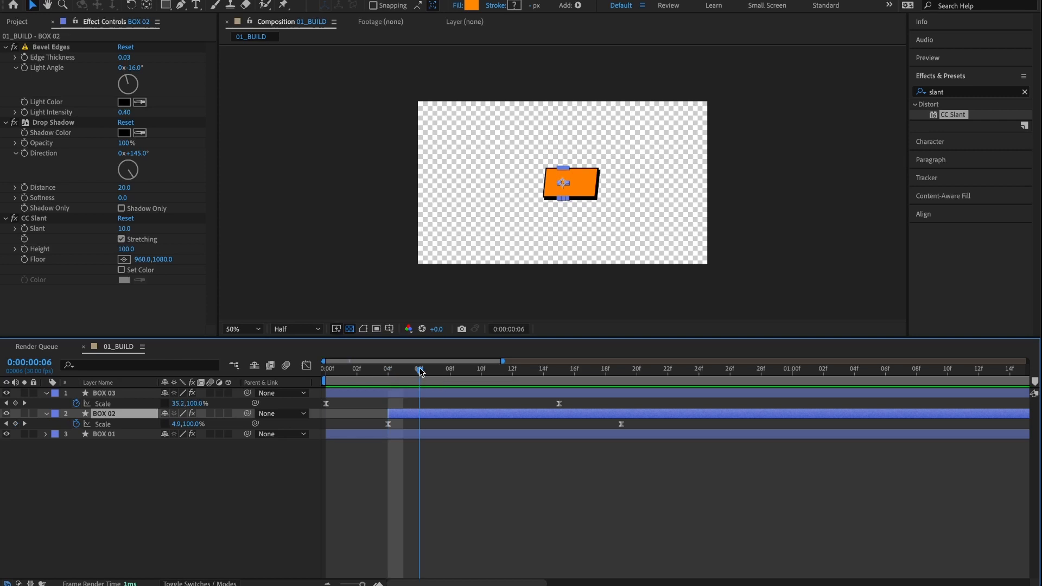
drag(425, 372, 450, 370)
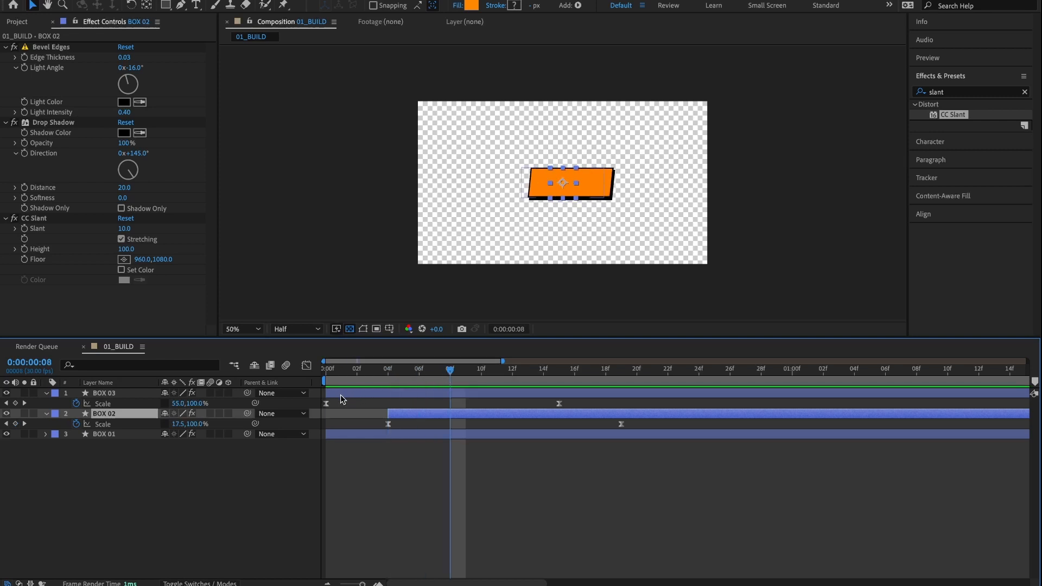
drag(340, 395, 465, 400)
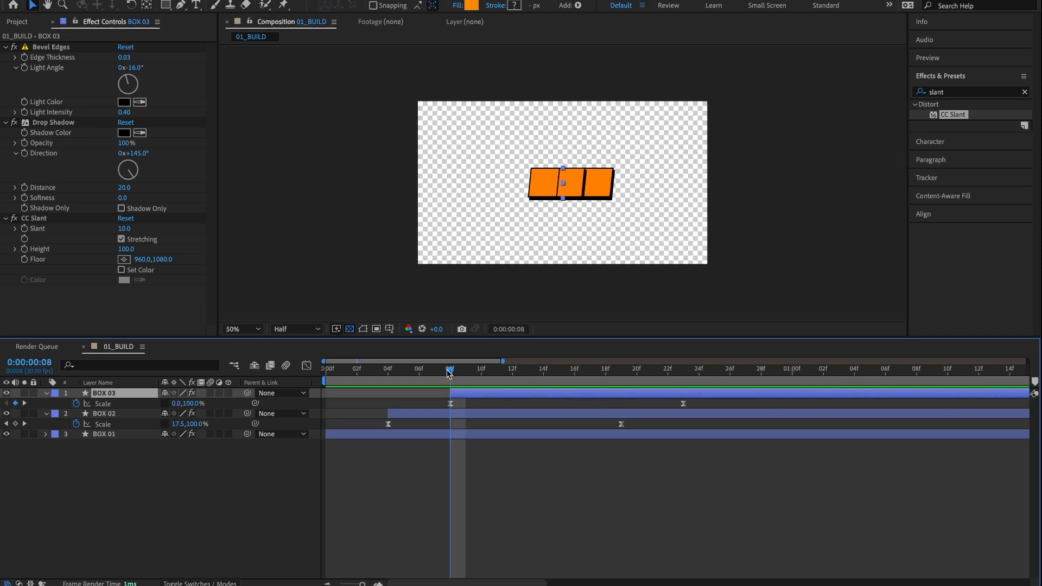
Scrub and play back the staggered scale-in of the three boxes
drag(419, 370, 454, 376)
key(space)
drag(367, 380, 435, 420)
key(;)
click(604, 372)
drag(605, 375, 675, 413)
Reveal the keyframes of BOX 01 and add a Scale keyframe with the current value to BOX 02 at 0:00:05:10
click(685, 438)
key(u)
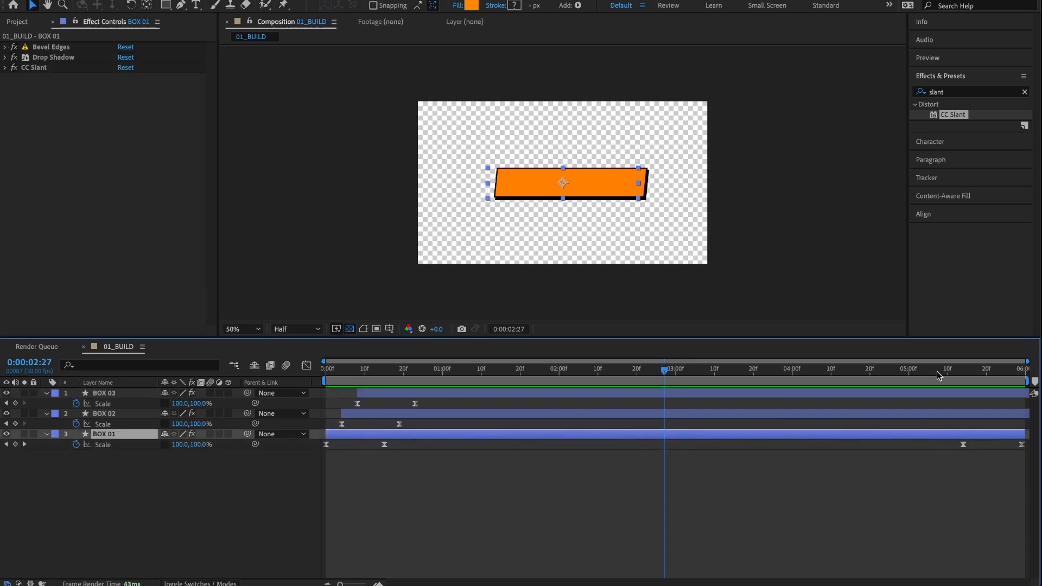
drag(950, 376, 908, 382)
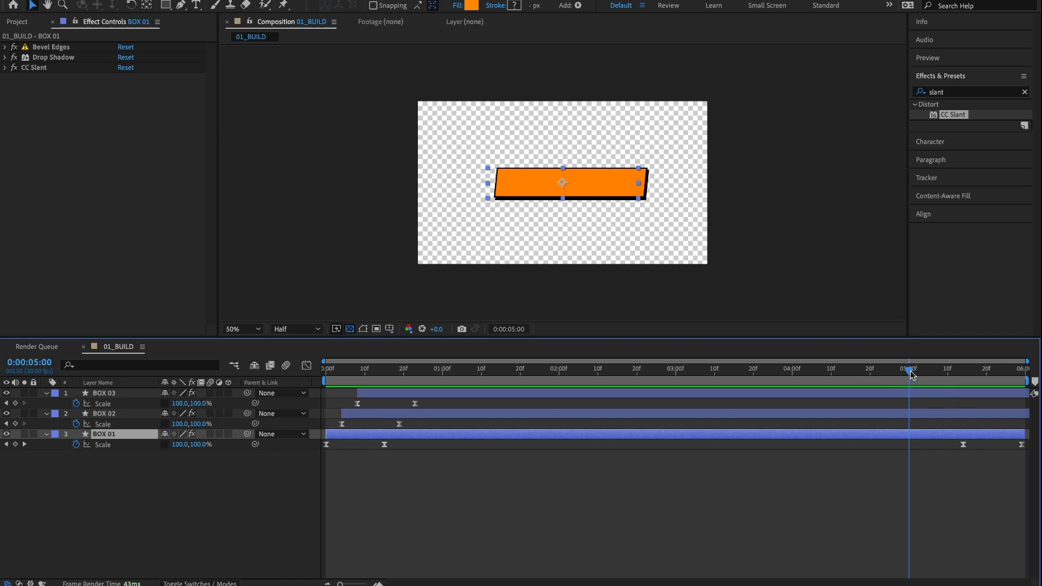
drag(911, 373, 947, 385)
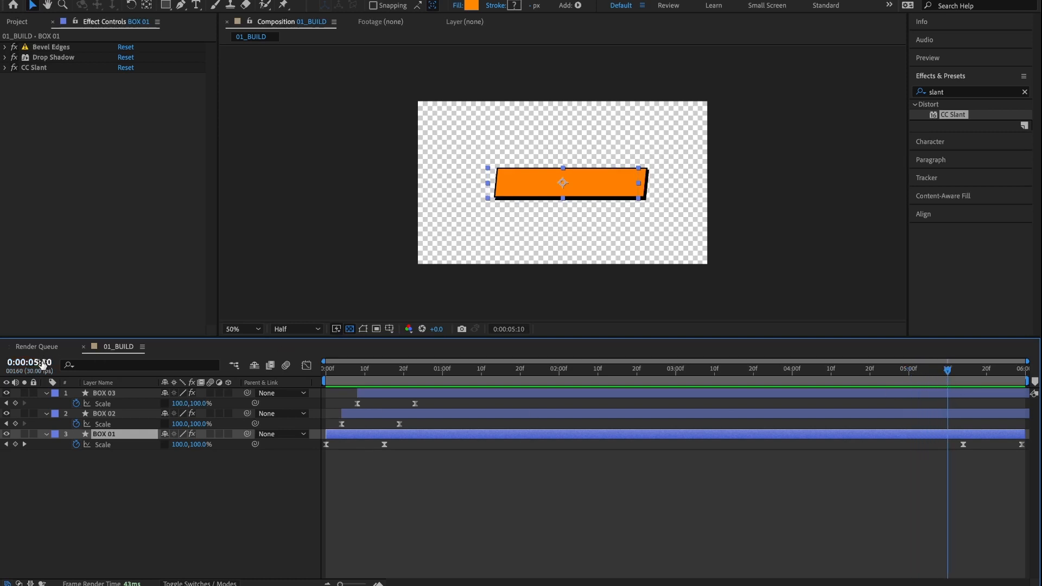
click(15, 424)
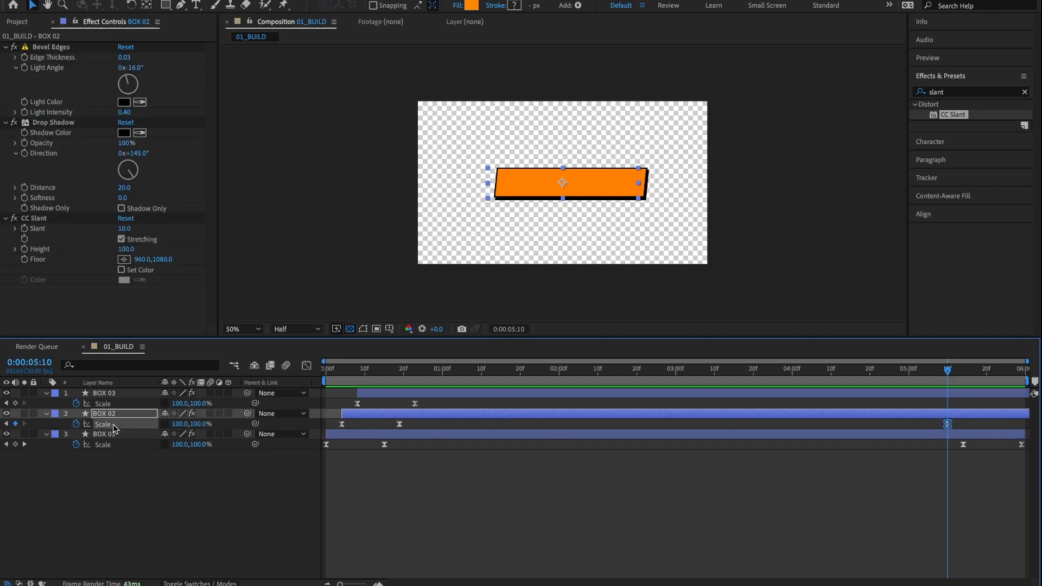
Keyframe the horizontal scale of BOX 02 to 0% at 0:00:05:25
drag(947, 369, 1009, 375)
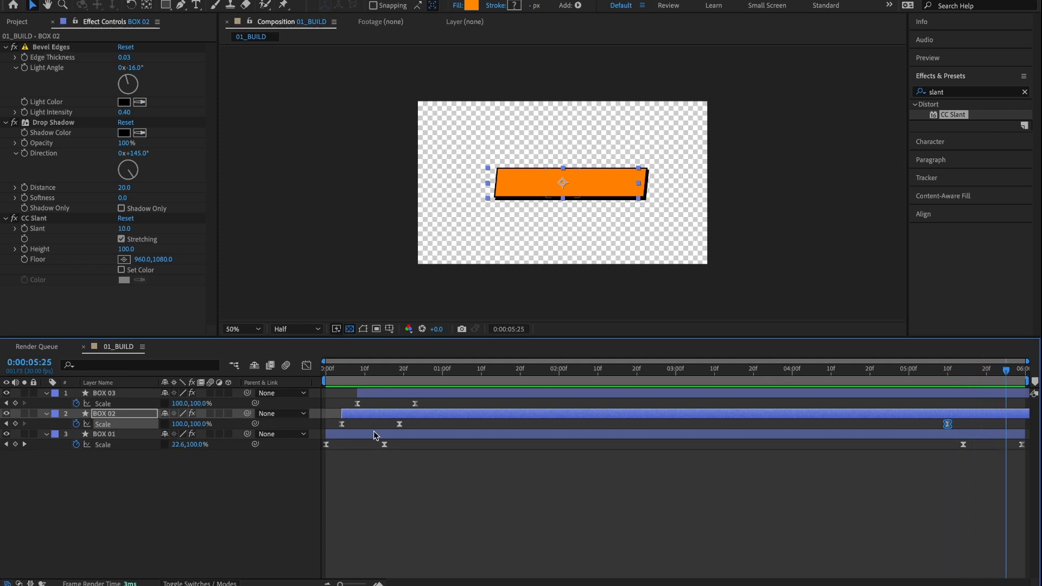
click(180, 424)
text(00)
key(Return)
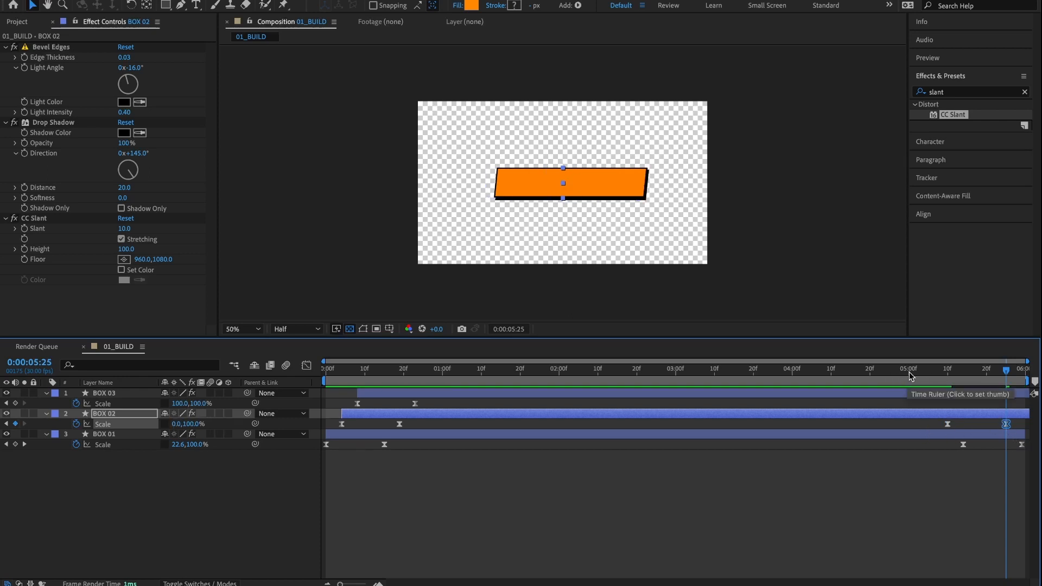
Add a hold-value Scale keyframe to BOX 03 at 0:00:05:07 and keyframe its horizontal scale to 0% at 0:00:05:22
drag(910, 375, 936, 374)
click(15, 403)
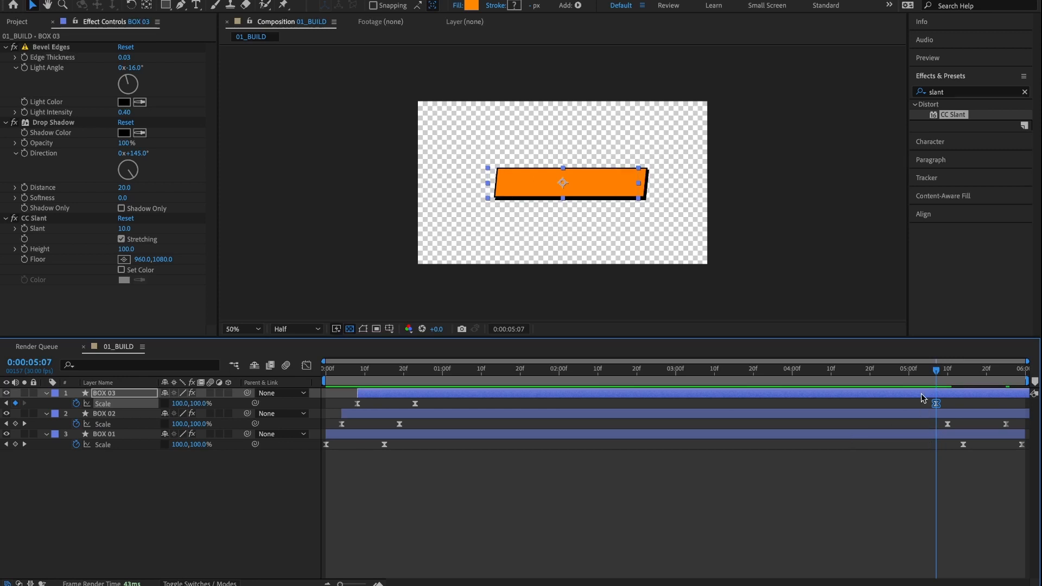
drag(963, 374, 997, 373)
click(177, 404)
text(0)
key(Return)
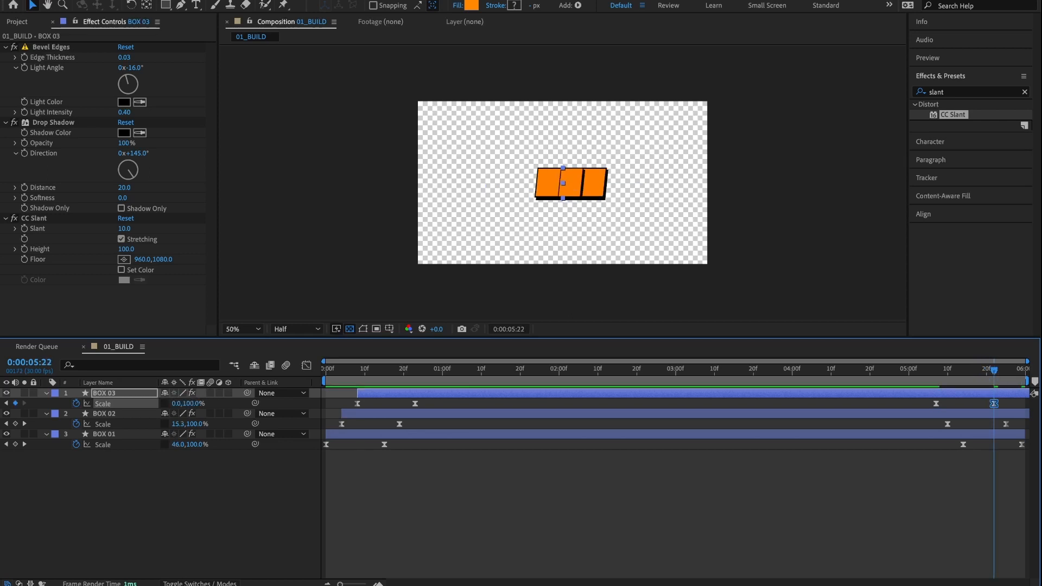
Scrub and play back the staggered scale-out of the boxes, looping into the scale-in, and return to the first frame
click(912, 372)
key(space)
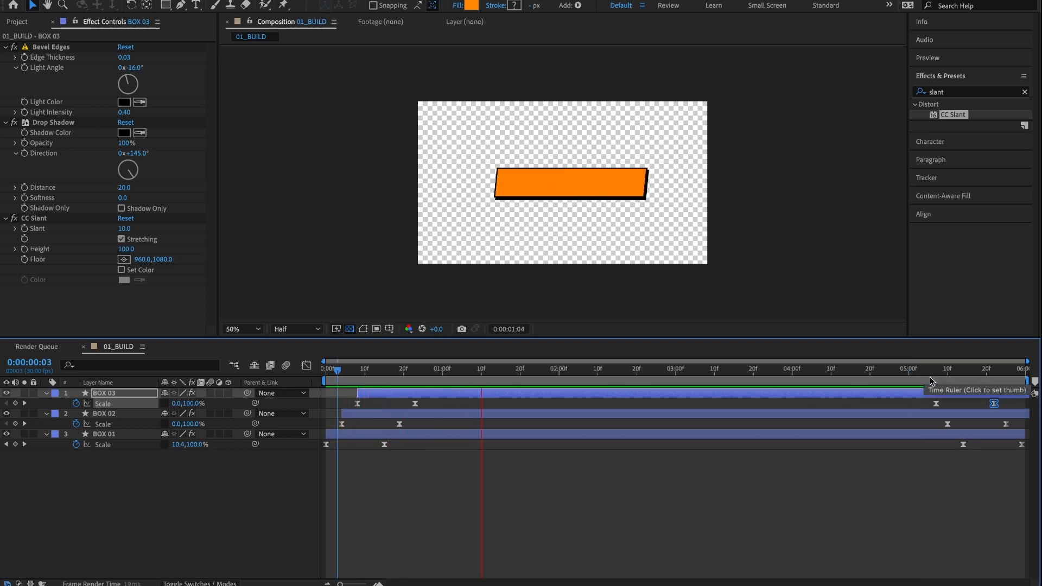
click(889, 373)
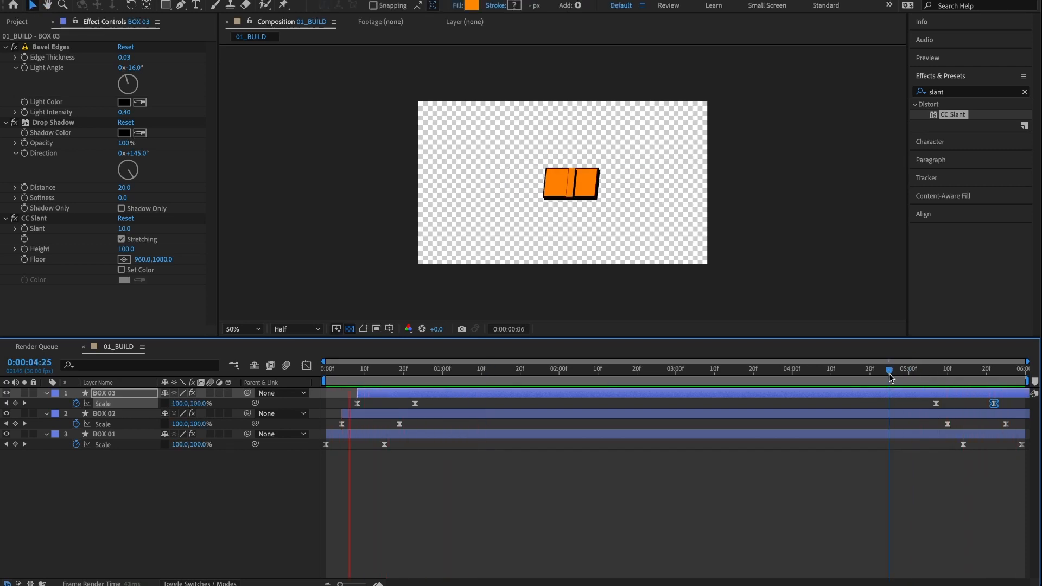
drag(889, 373, 1039, 383)
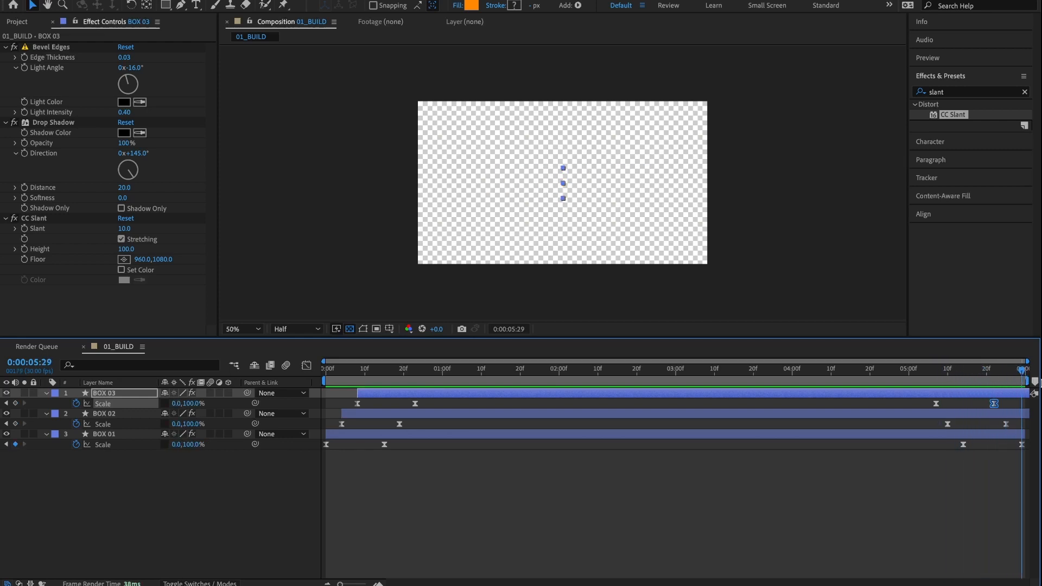
key(space)
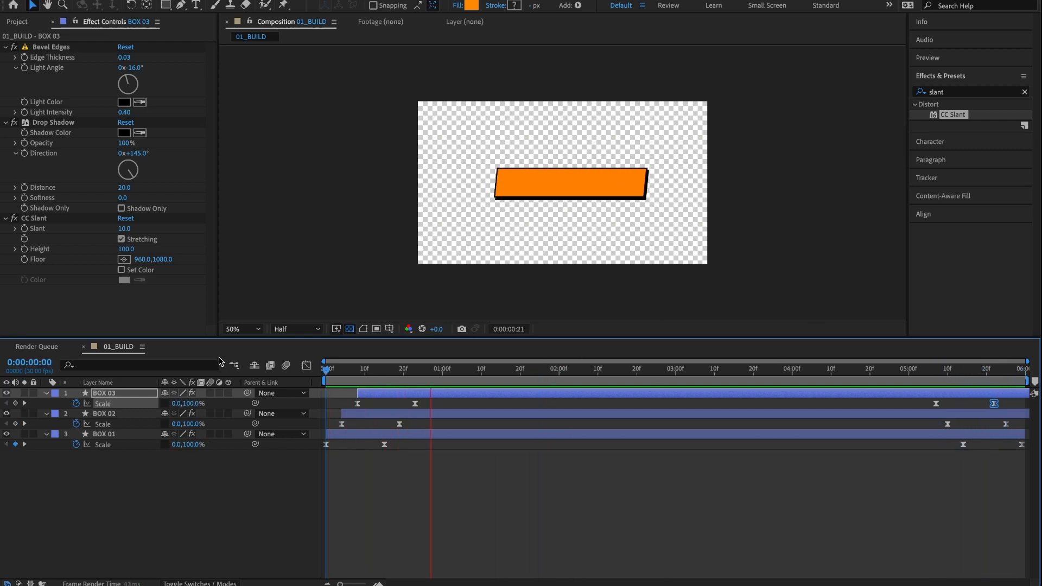
key(space)
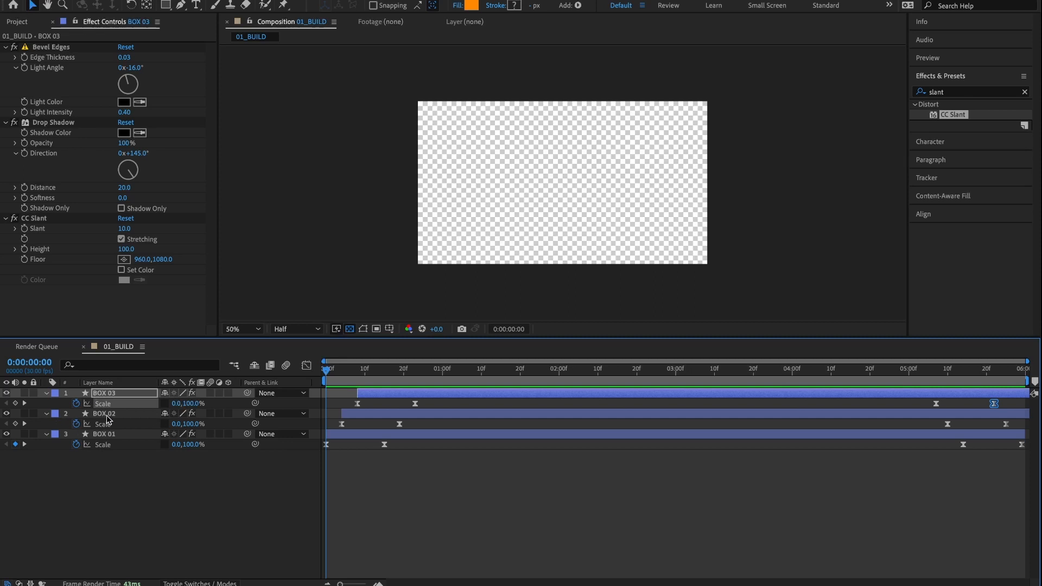
Set the height of BOX 02's rectangle path to 225 and move to 0:00:02:01 to view it
click(83, 480)
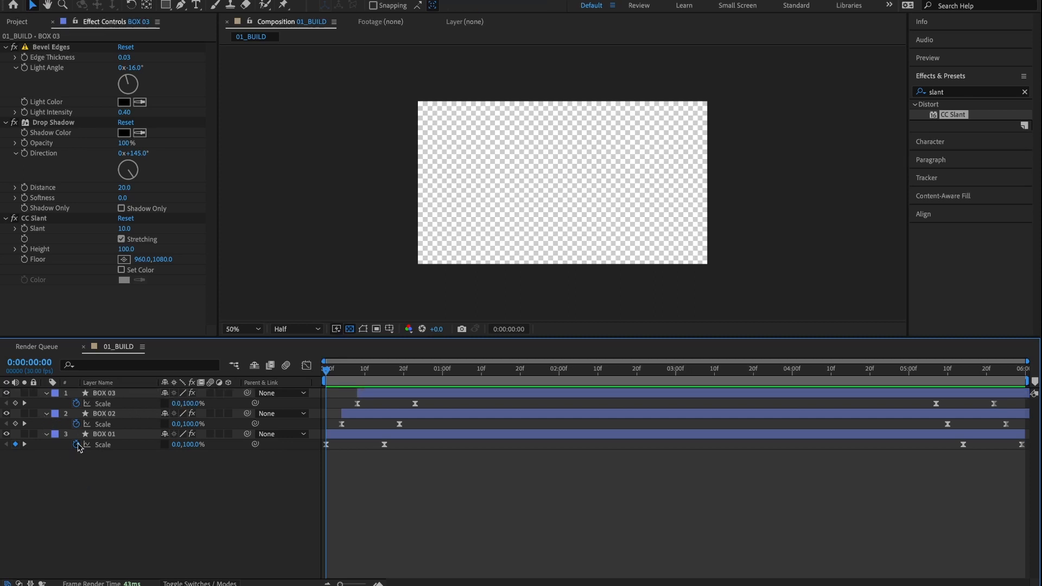
click(47, 414)
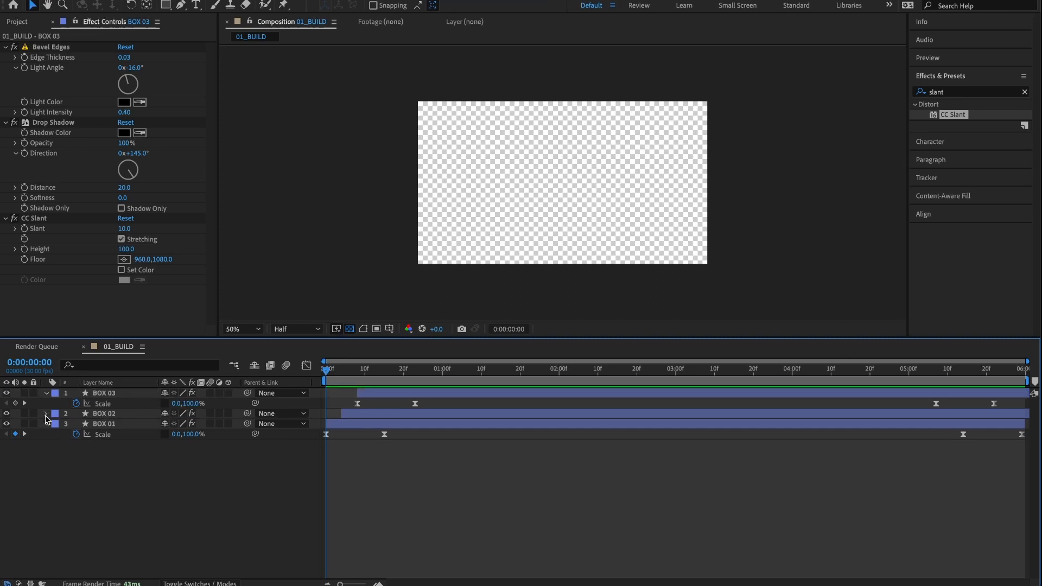
click(46, 414)
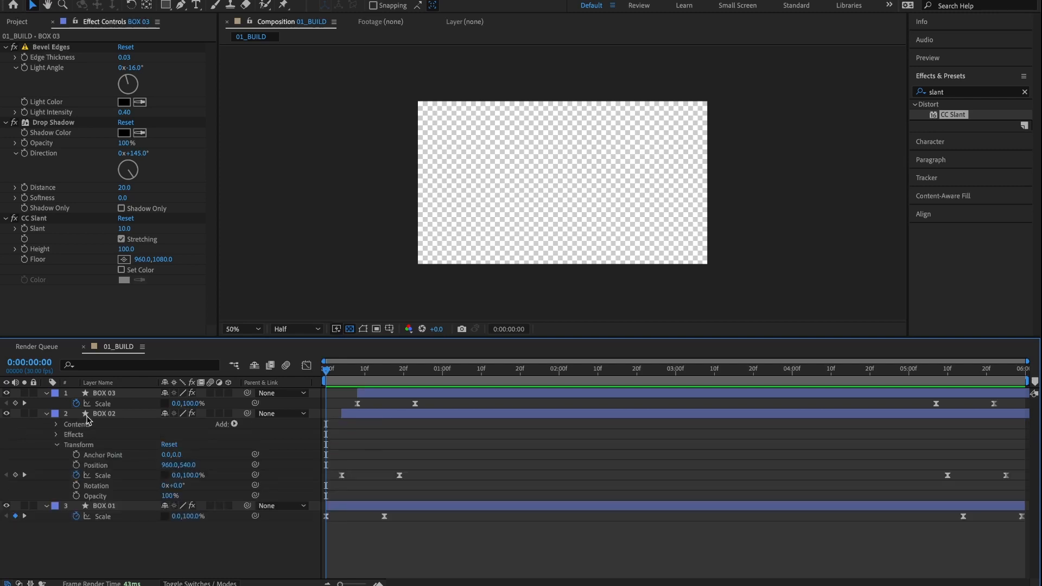
click(57, 444)
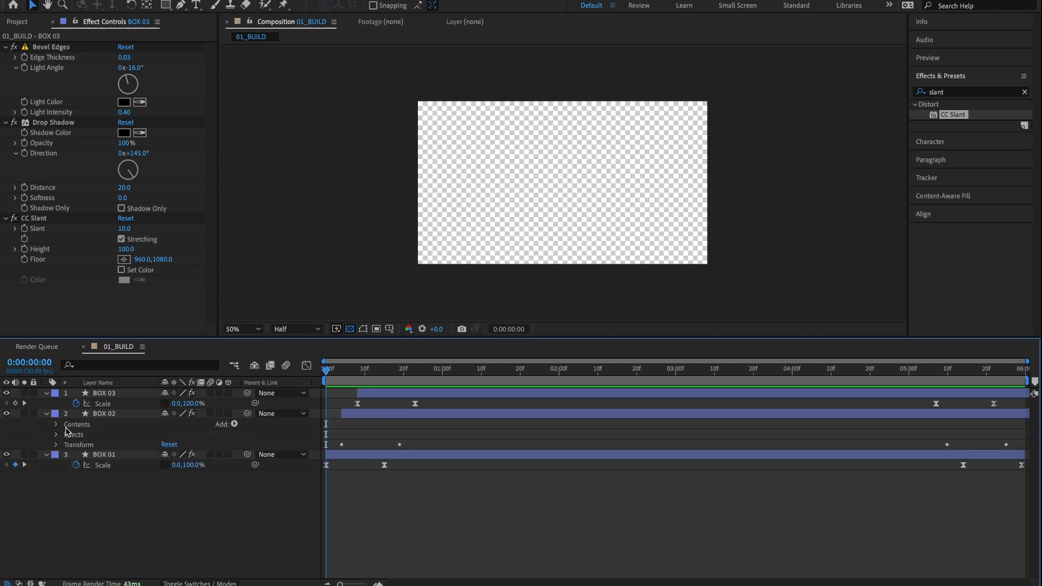
click(58, 425)
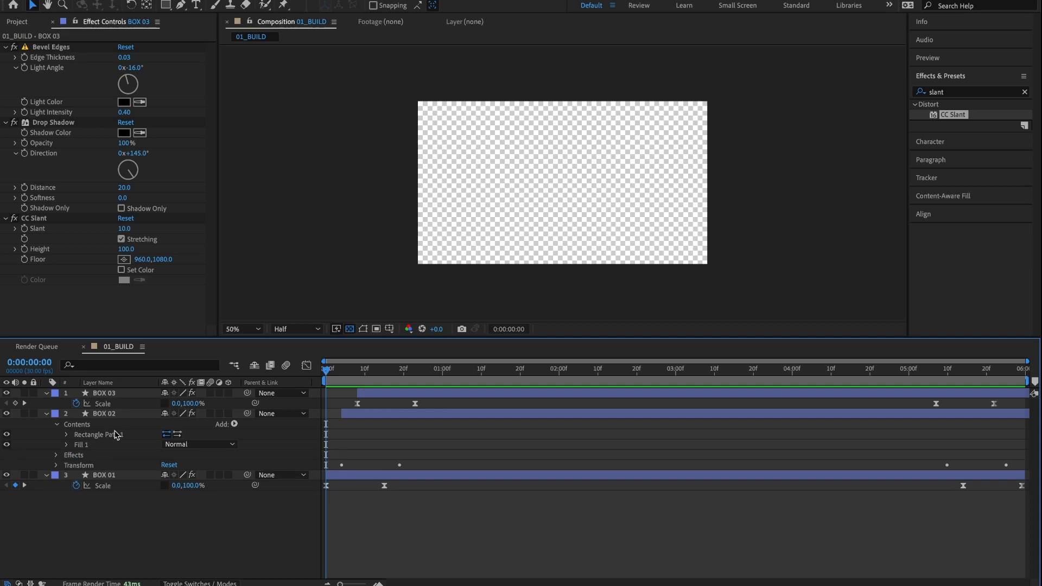
click(66, 435)
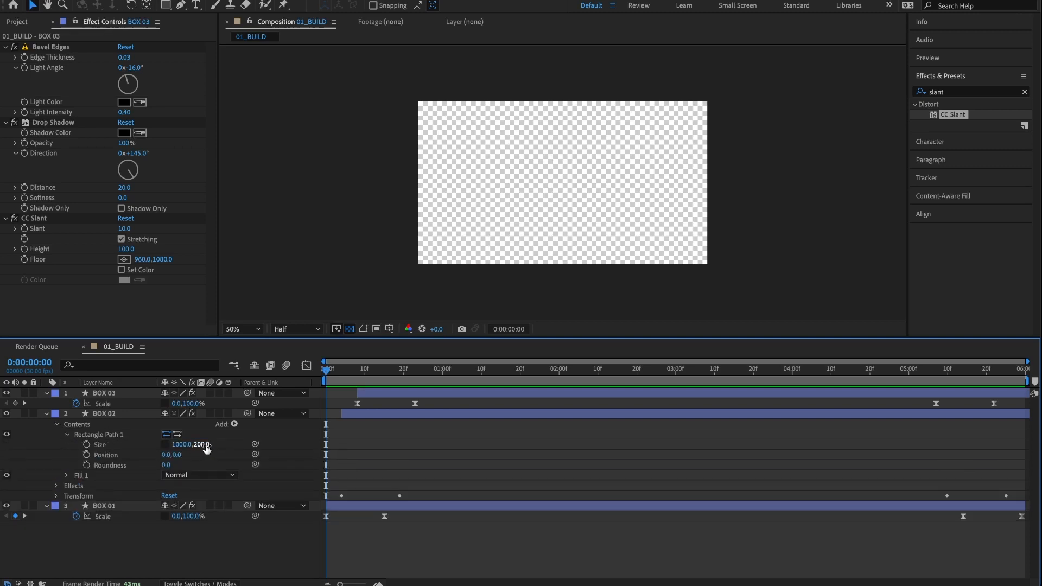
click(202, 444)
text(225)
key(Return)
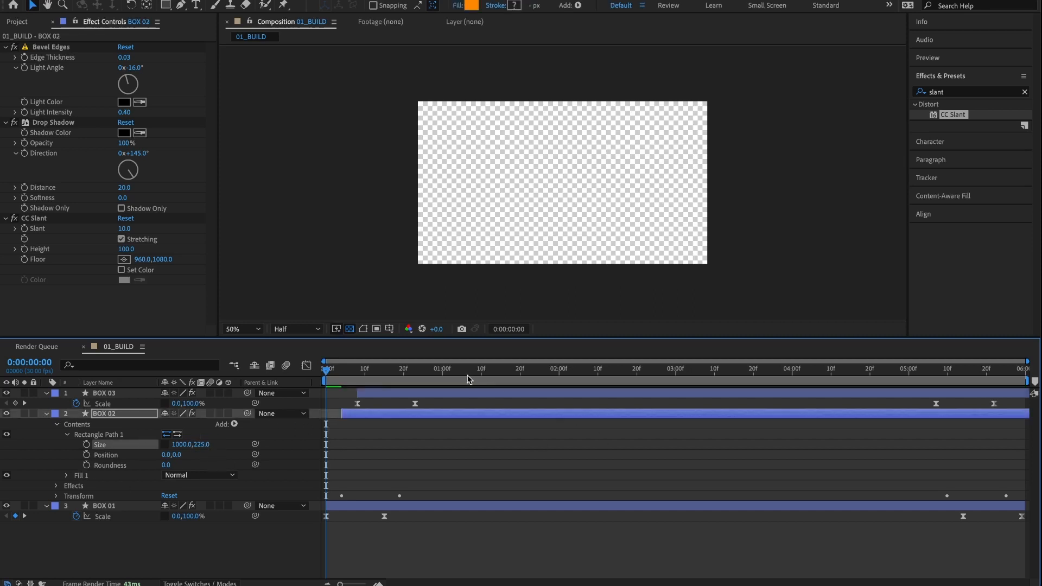
drag(469, 379, 563, 379)
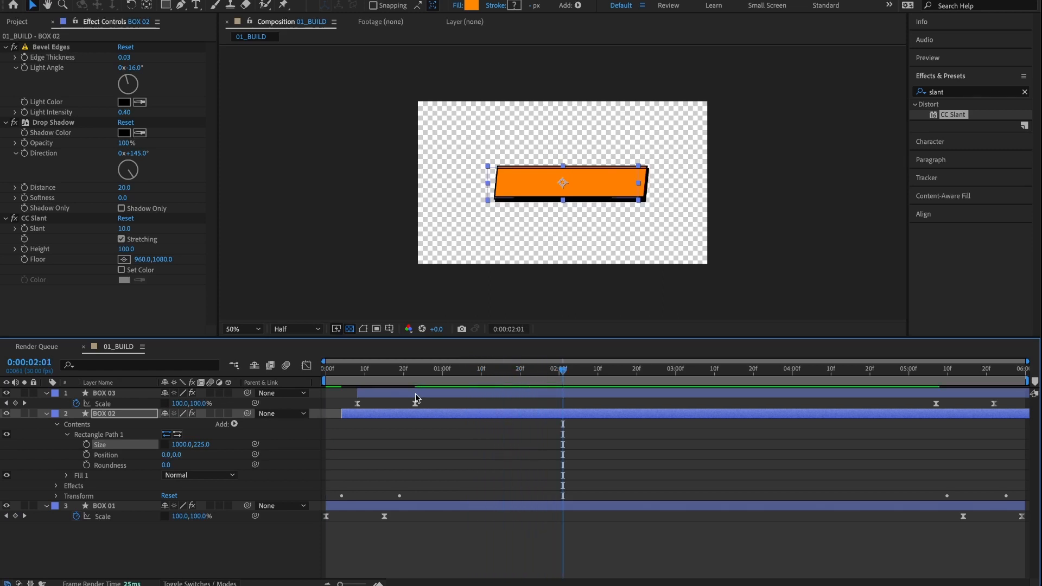
Change the fill color of BOX 02 to #FF0047
click(67, 435)
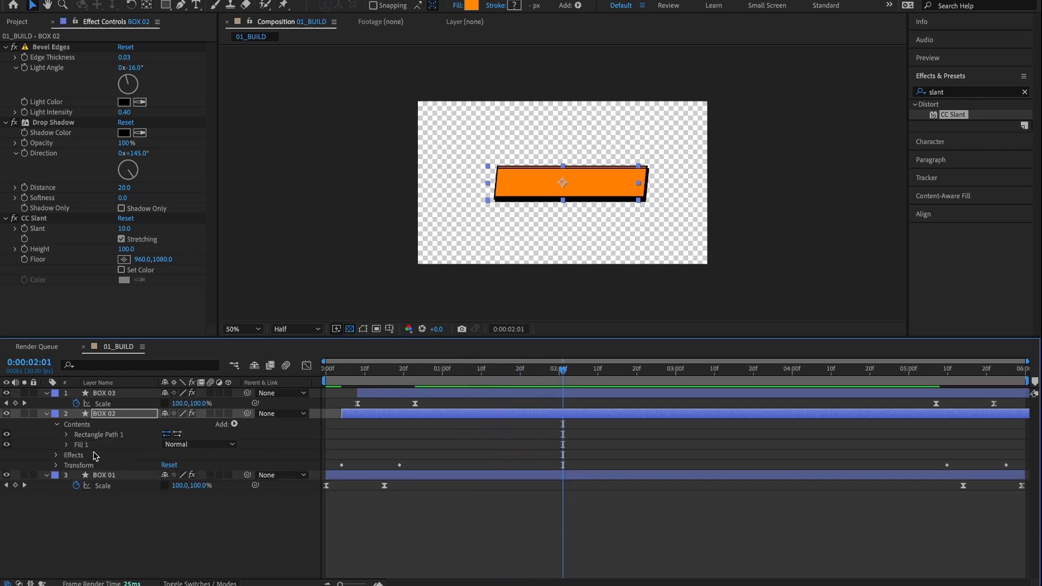
click(67, 445)
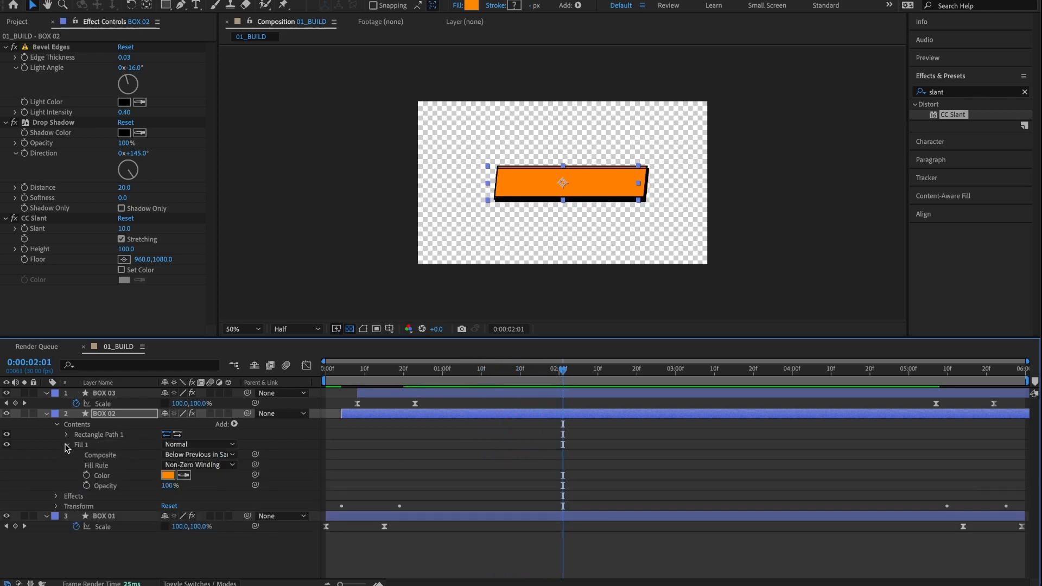
click(168, 476)
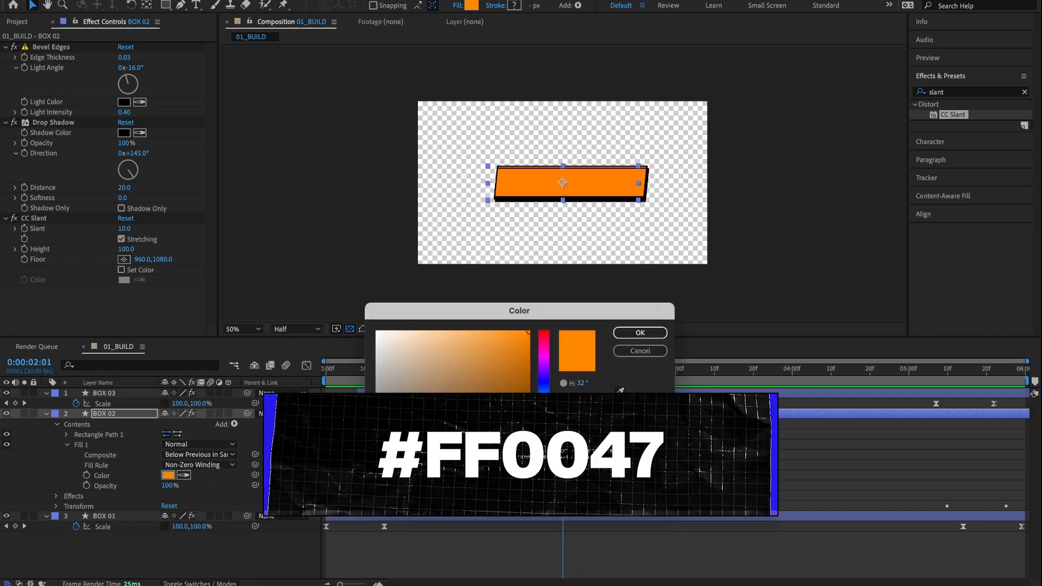
text(FF)
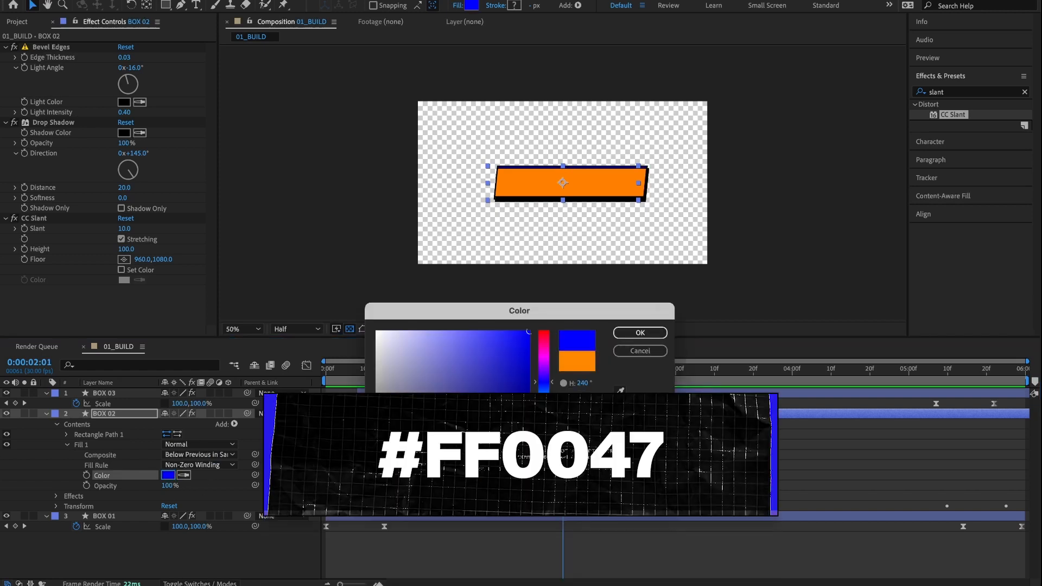
text(0047)
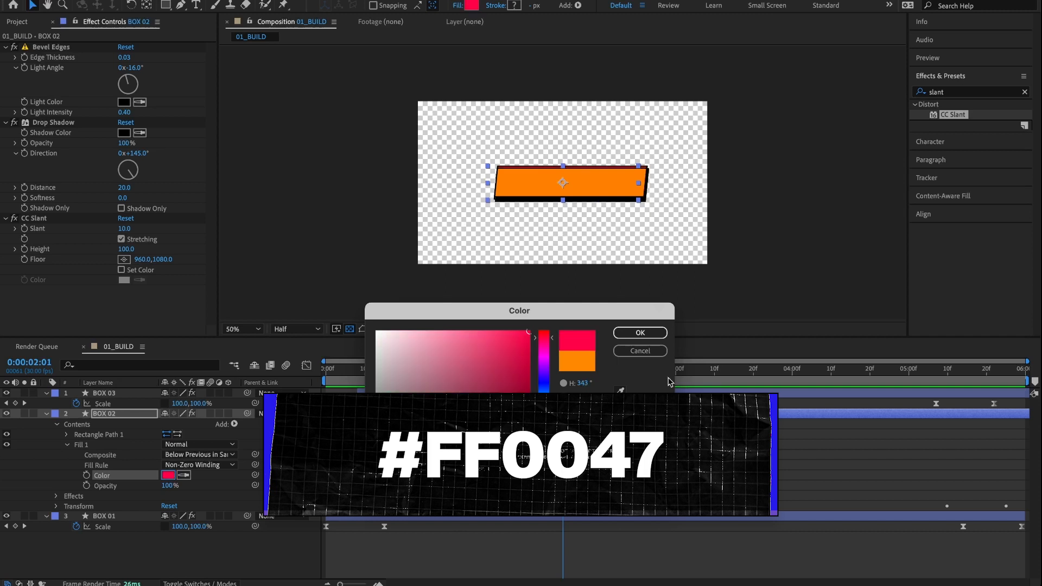
click(640, 332)
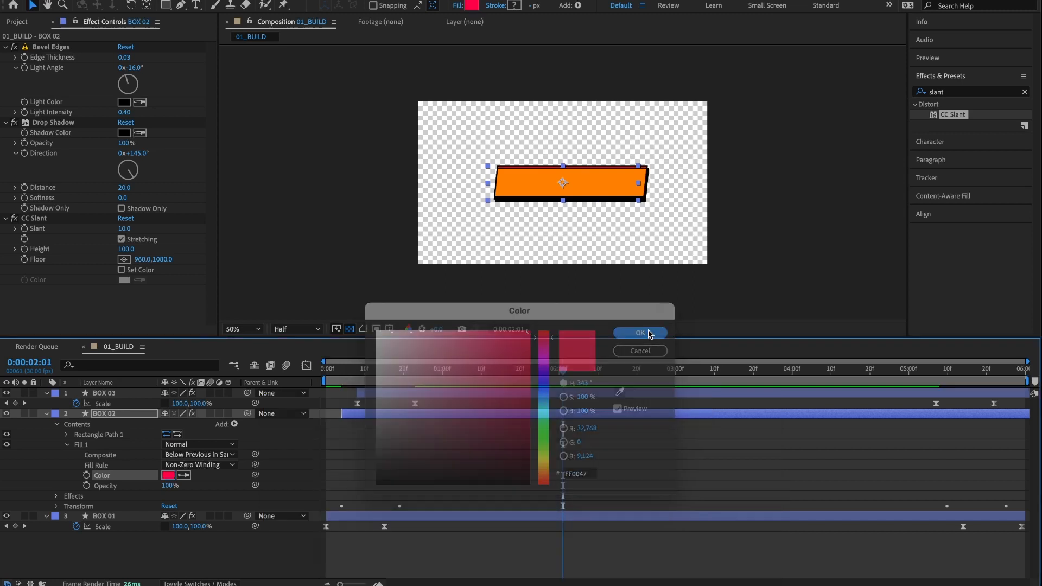
Set the height of BOX 03's rectangle path to 250, keeping the width at 1000
click(47, 396)
click(47, 396)
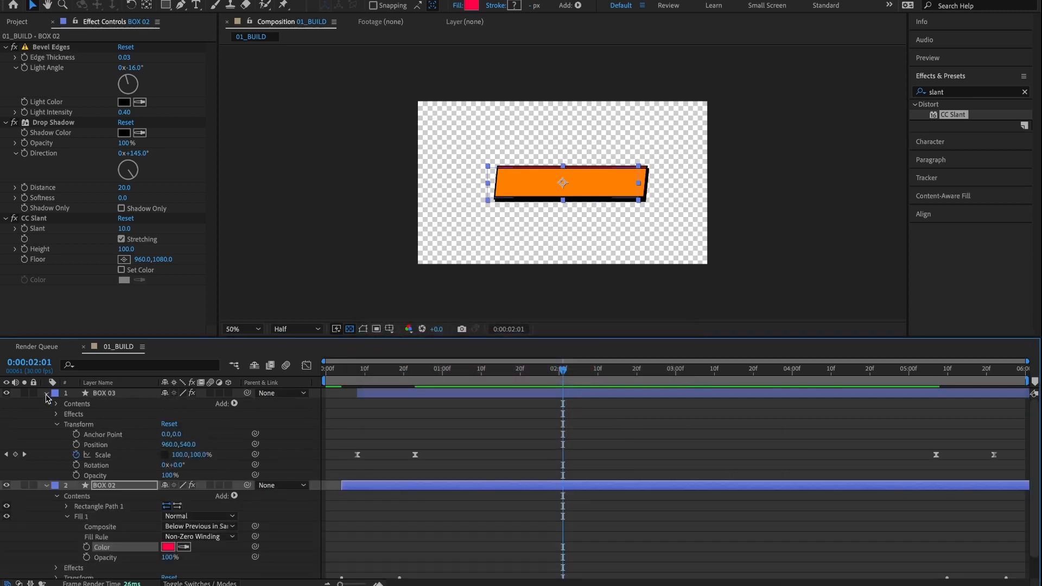
click(57, 404)
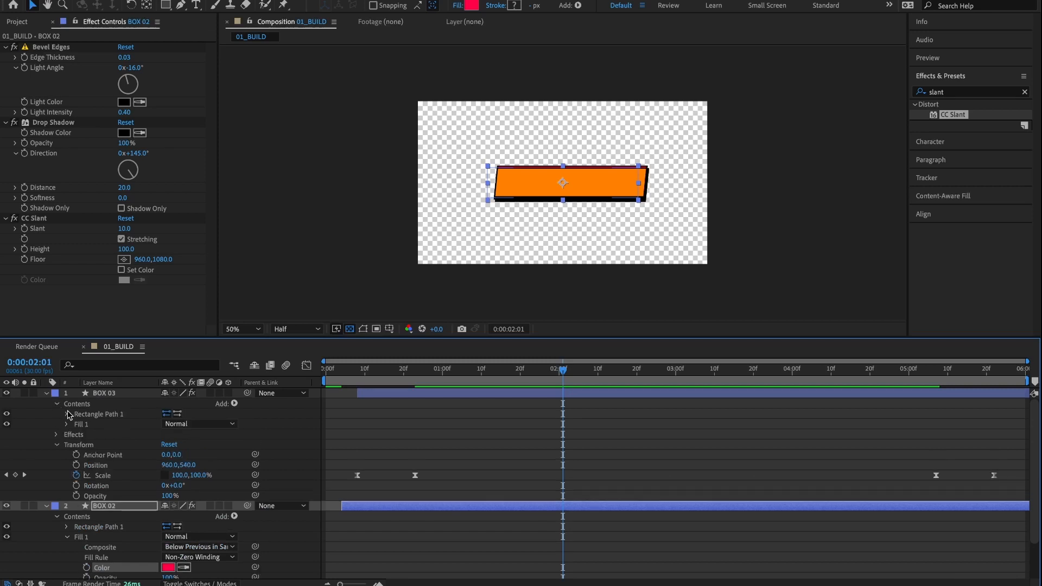
click(67, 414)
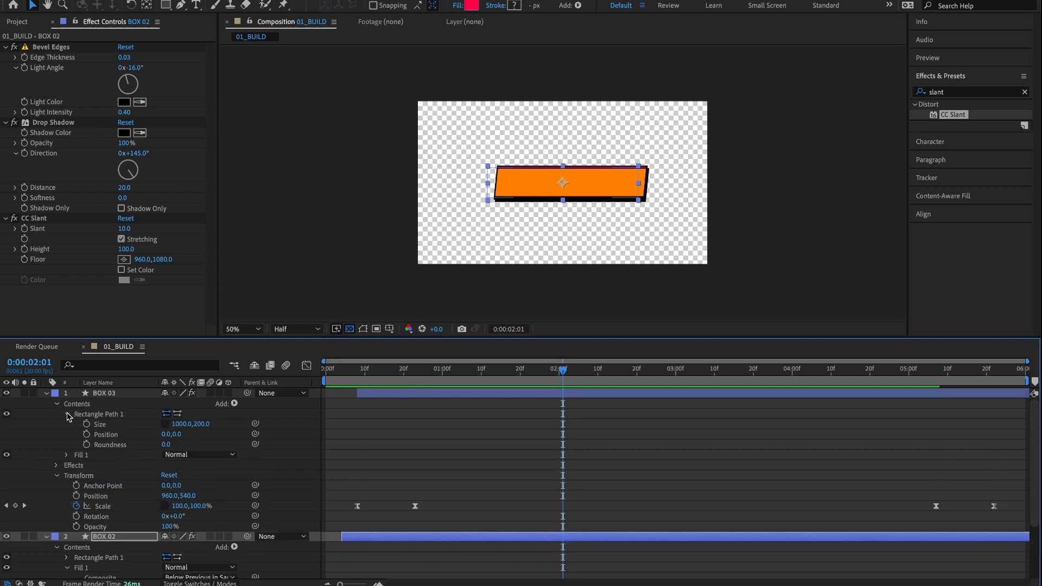
click(203, 425)
key(Return)
Change the fill color of BOX 03 to #F1F1F1
click(68, 455)
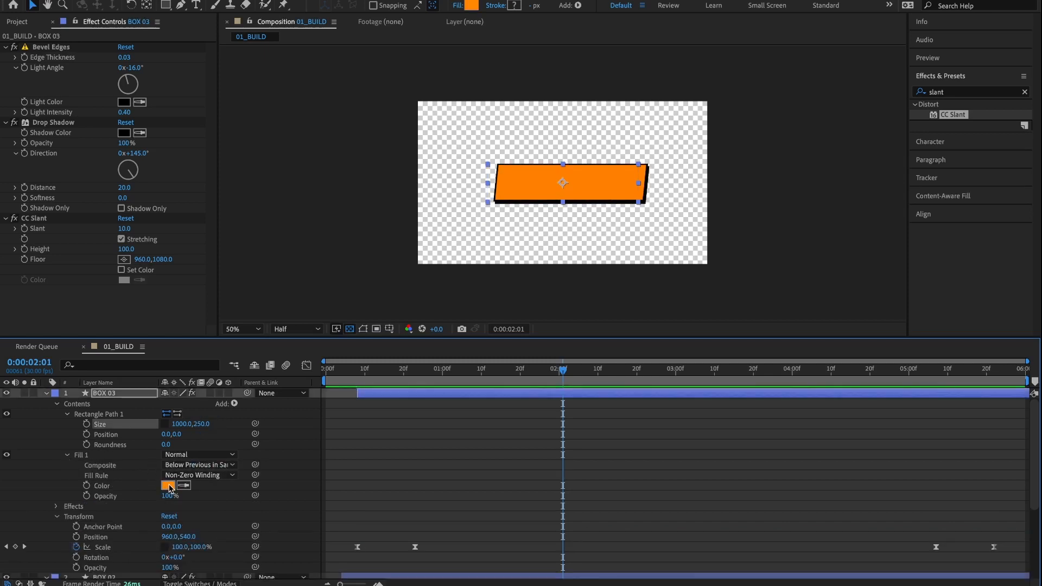
click(168, 486)
drag(434, 369, 366, 313)
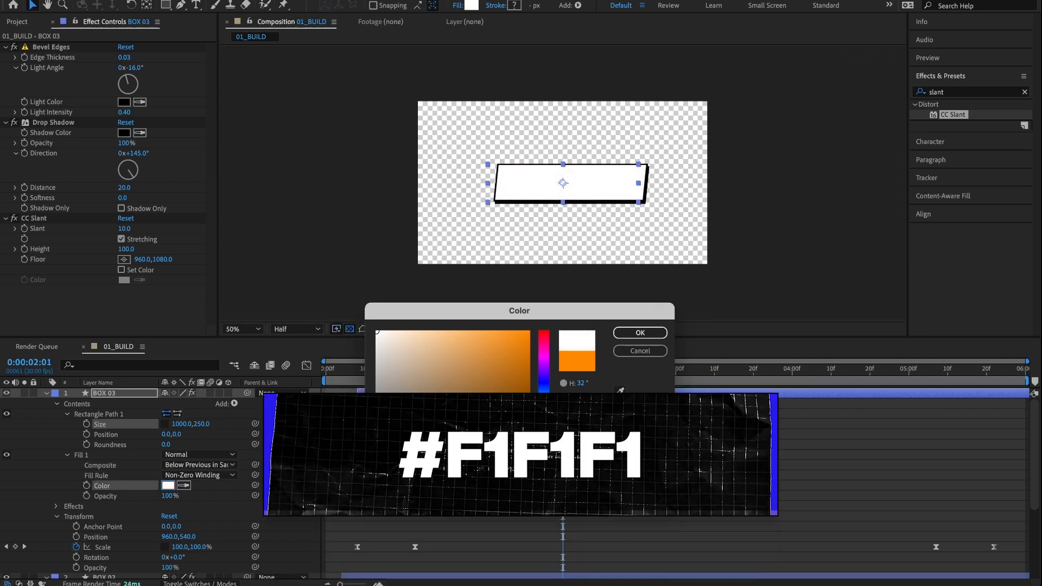
text(f1f1f)
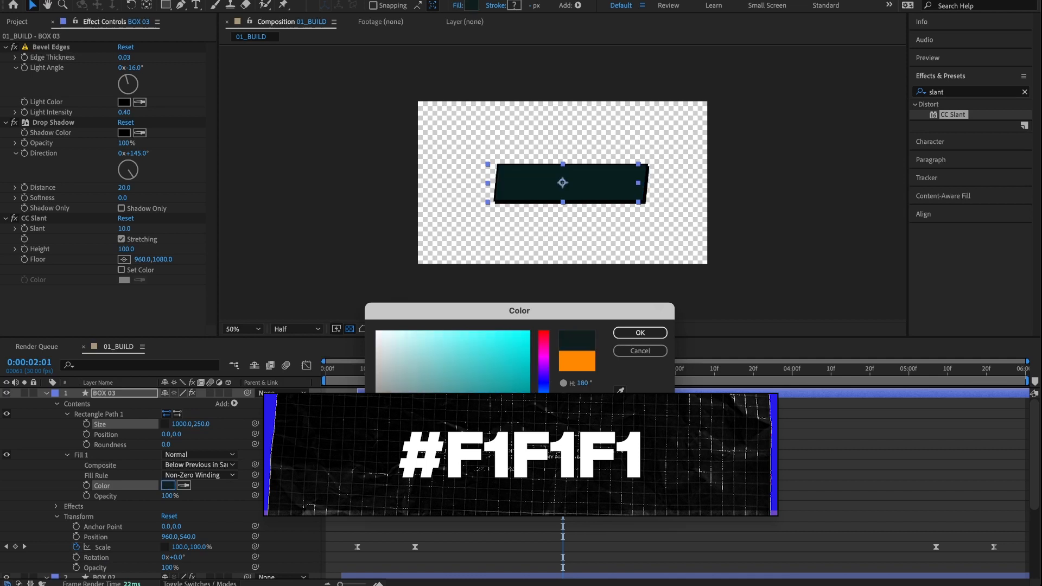
text(1)
click(642, 331)
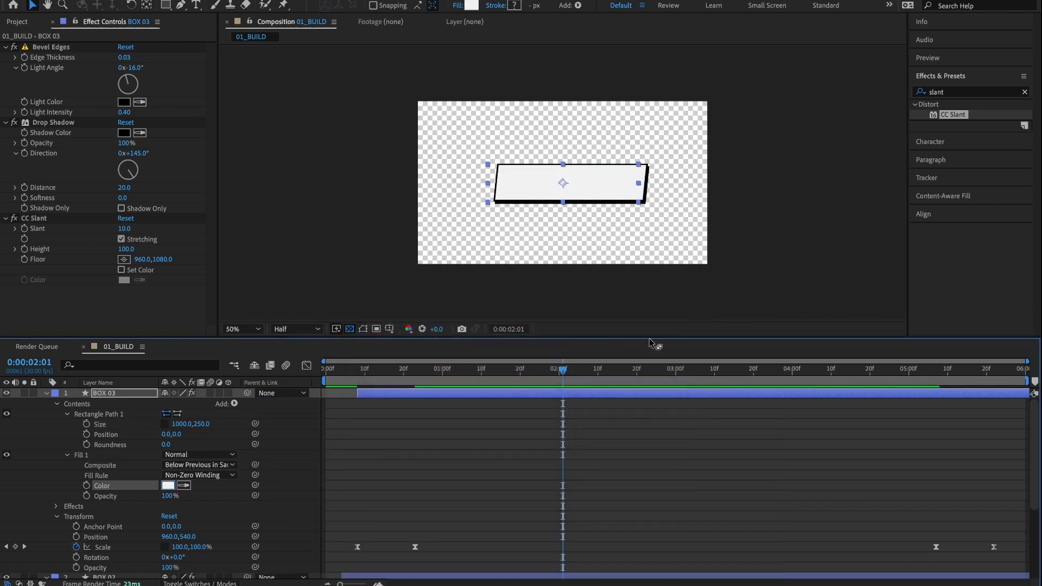
Play back the opening and closing of the three colored boxes to review the staggered scale animation
key(space)
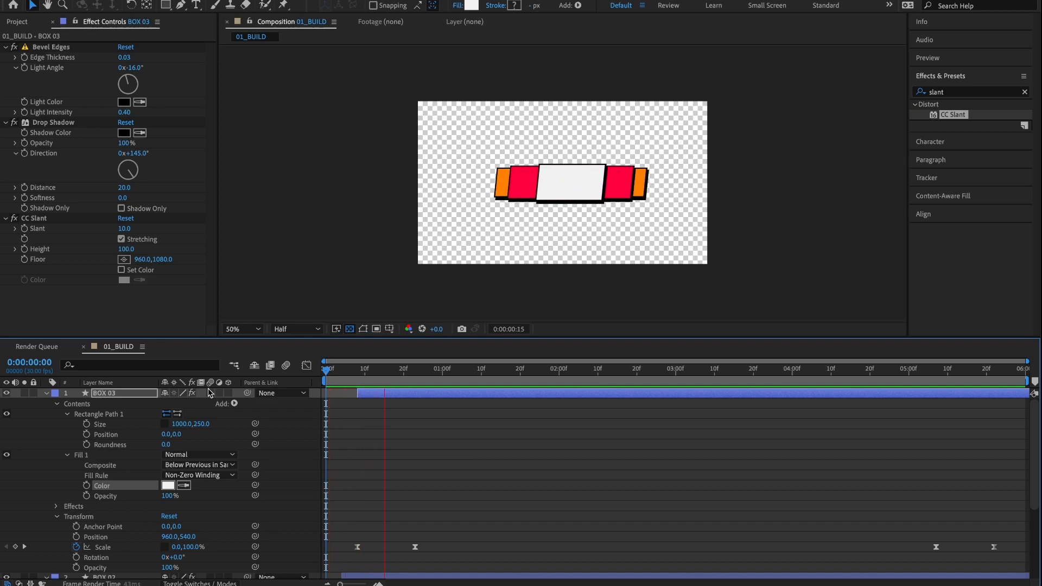
key(space)
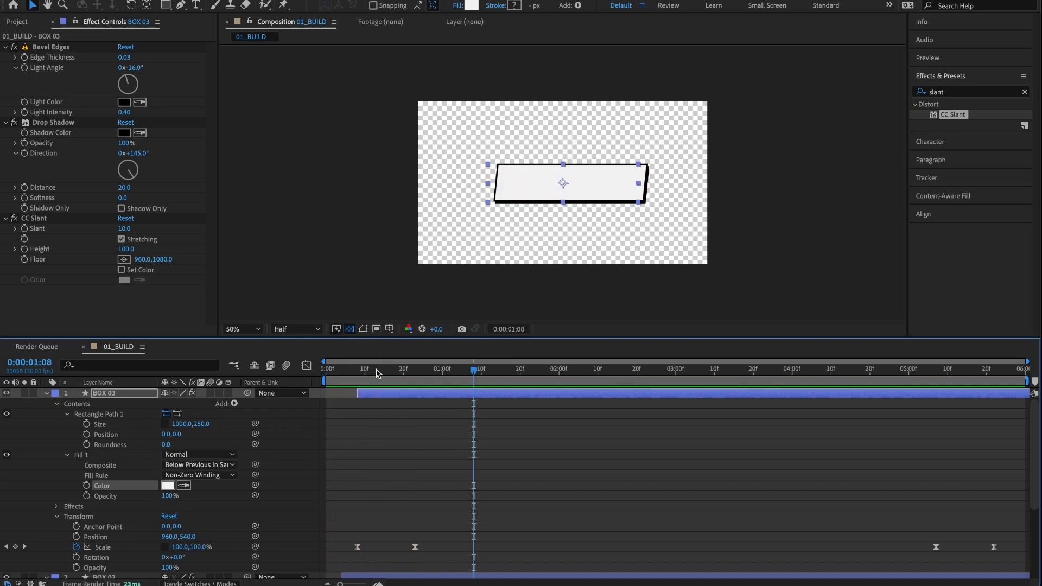
key(space)
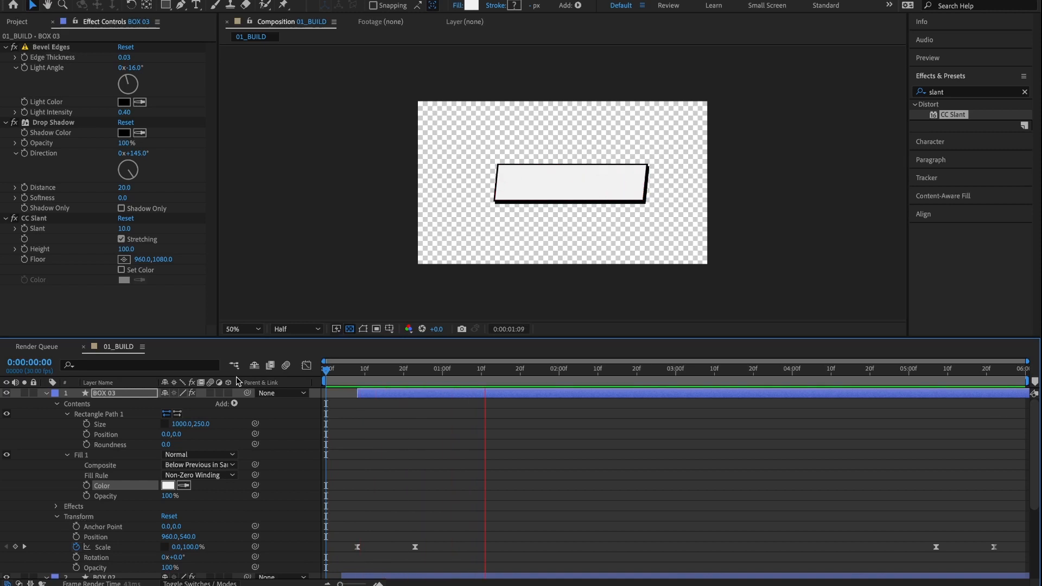
key(space)
key(space)
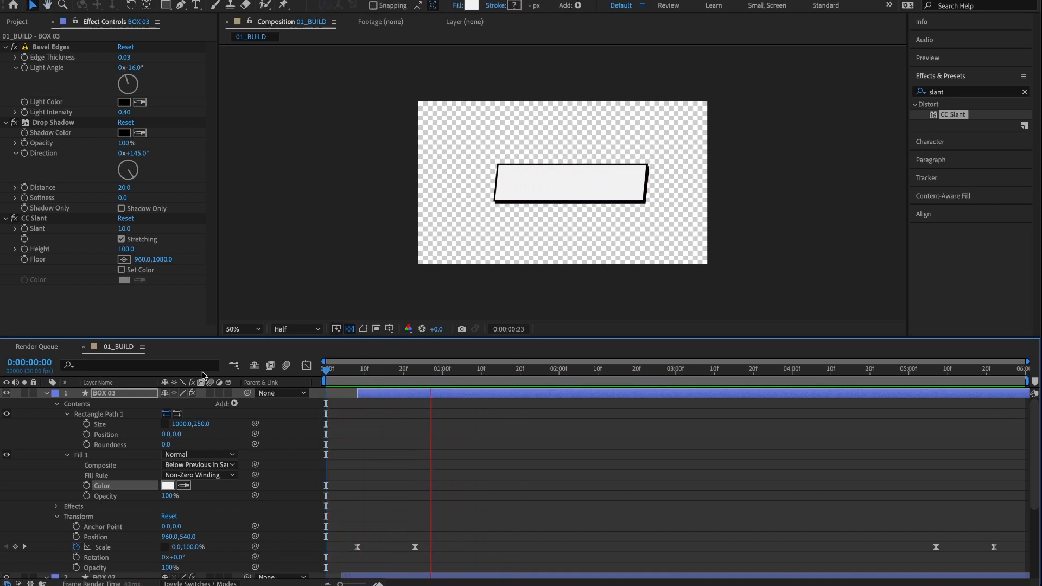
click(562, 369)
click(874, 371)
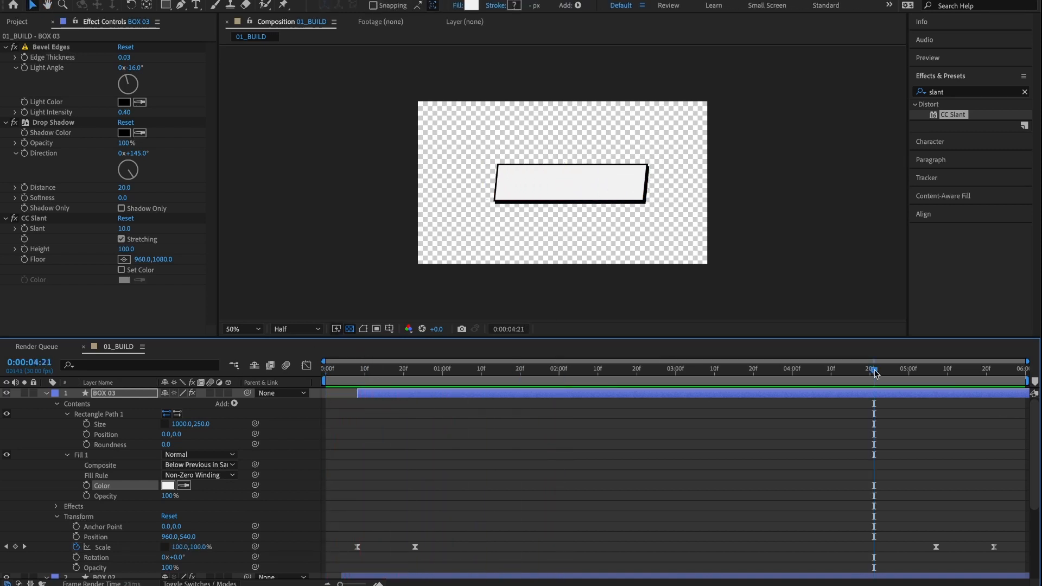
key(space)
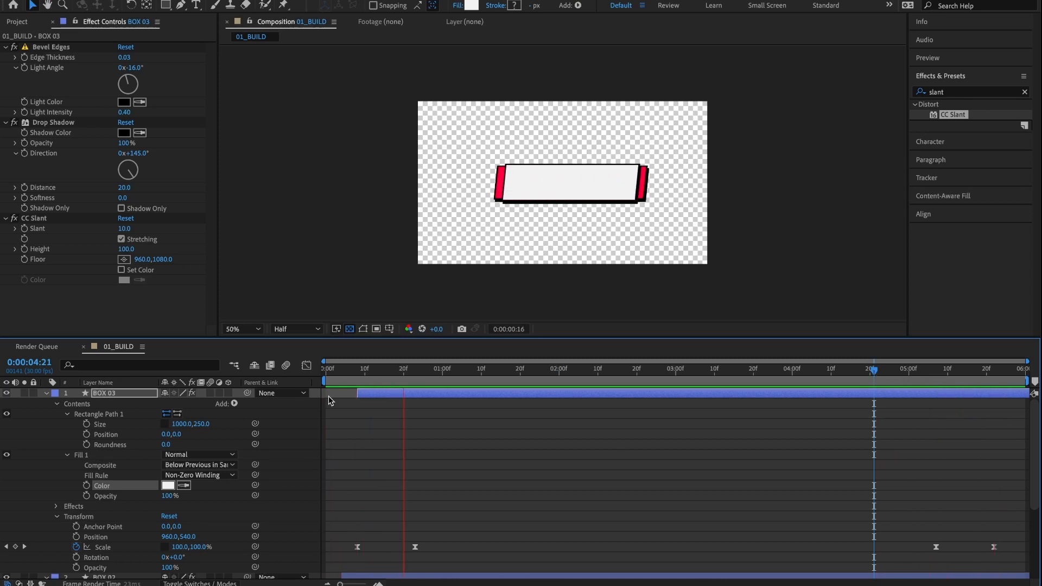
key(space)
Collapse the BOX 03 and BOX 02 layers, deselect everything, and return to the first frame after scrubbing the scale-in
click(45, 394)
click(46, 403)
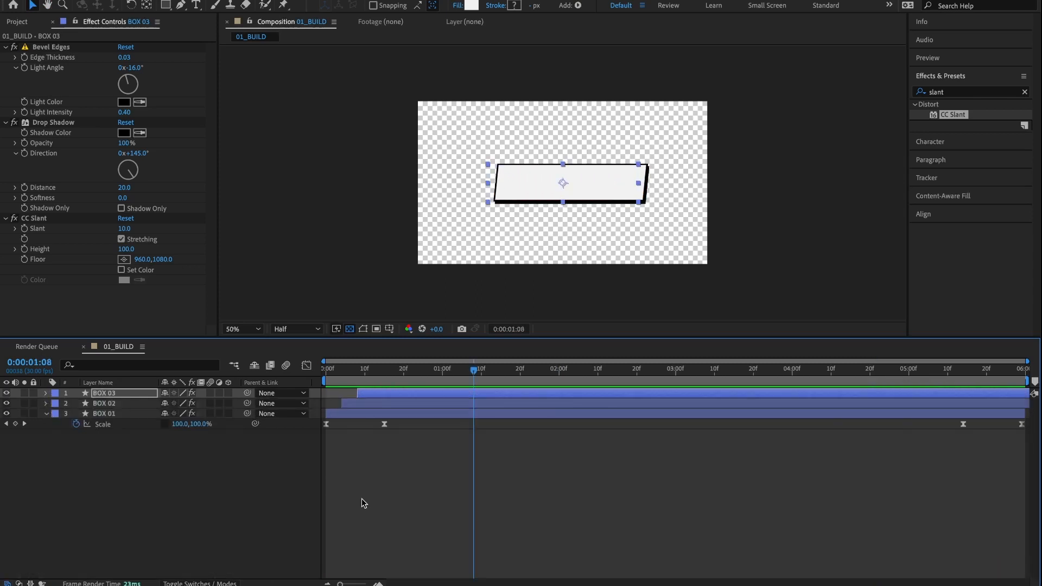
click(370, 458)
drag(407, 372, 470, 370)
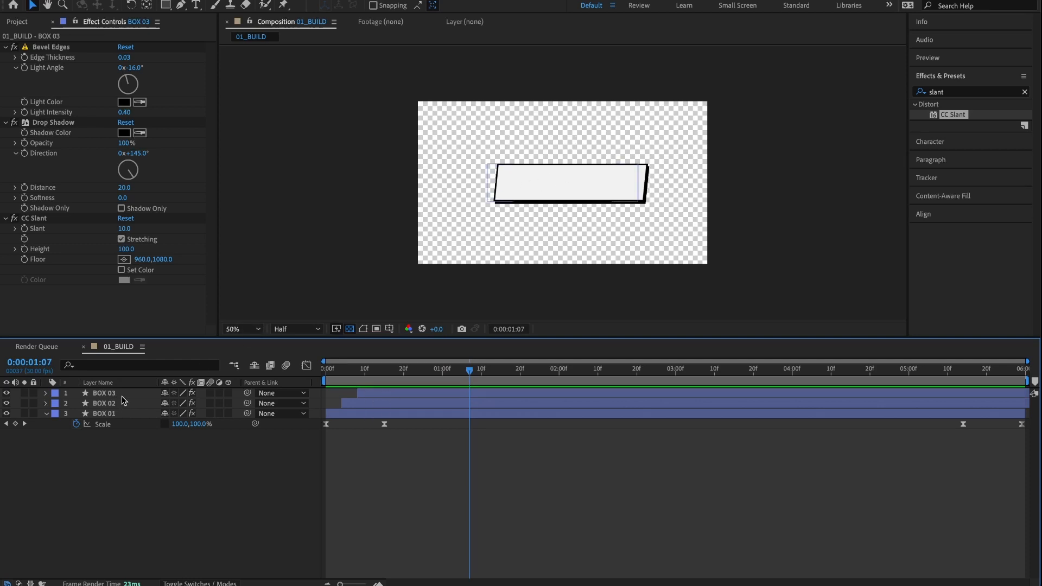
drag(412, 371, 291, 371)
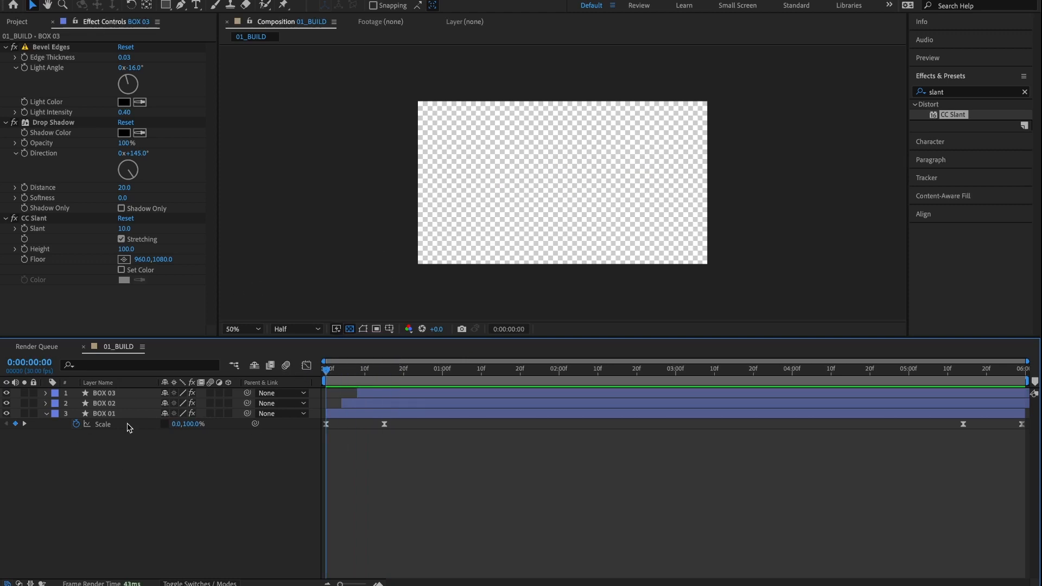
Start a new text layer in the composition and set its font to Arial Bold
click(198, 6)
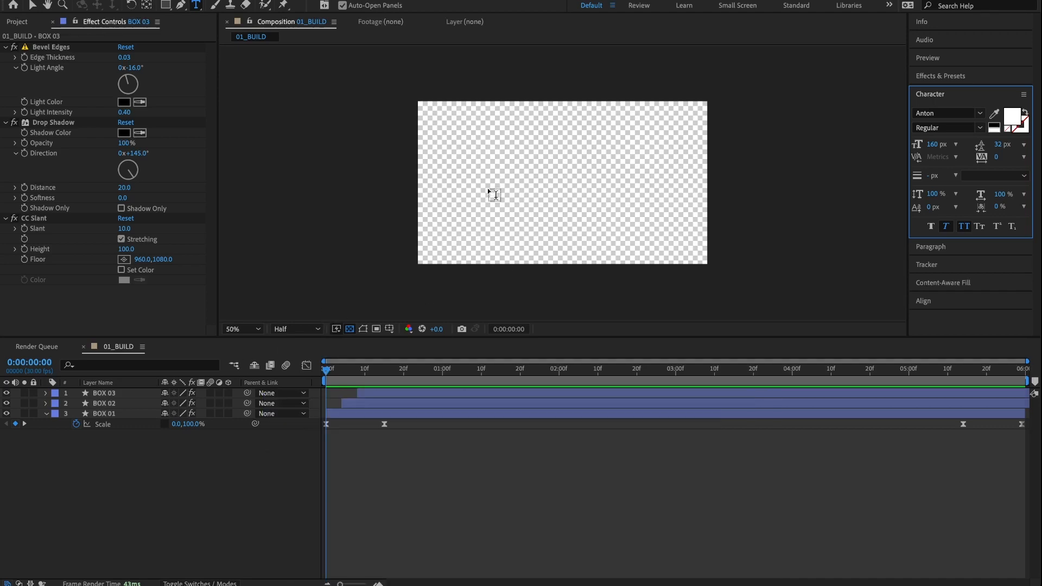
click(488, 189)
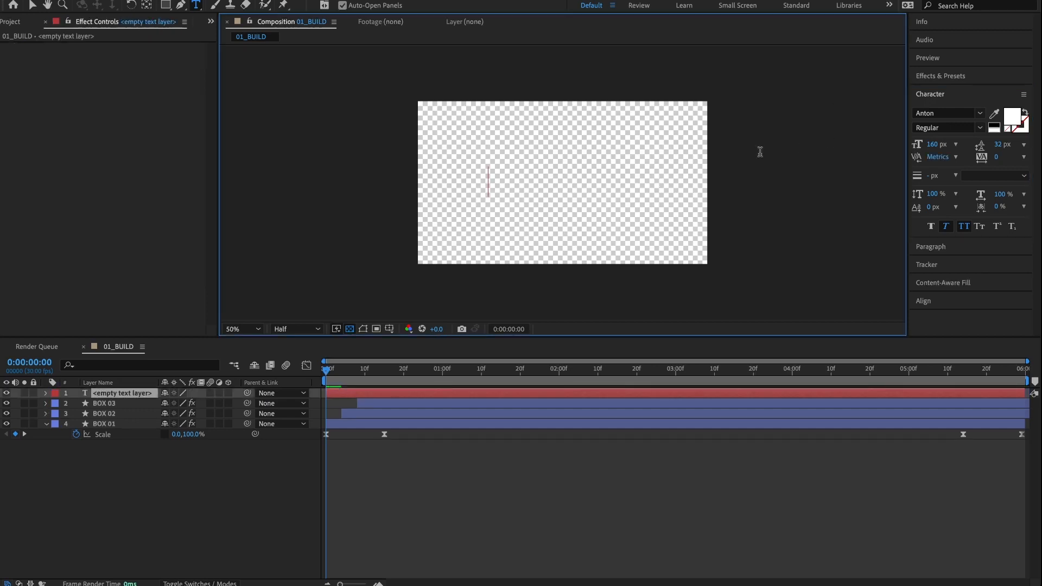
click(979, 114)
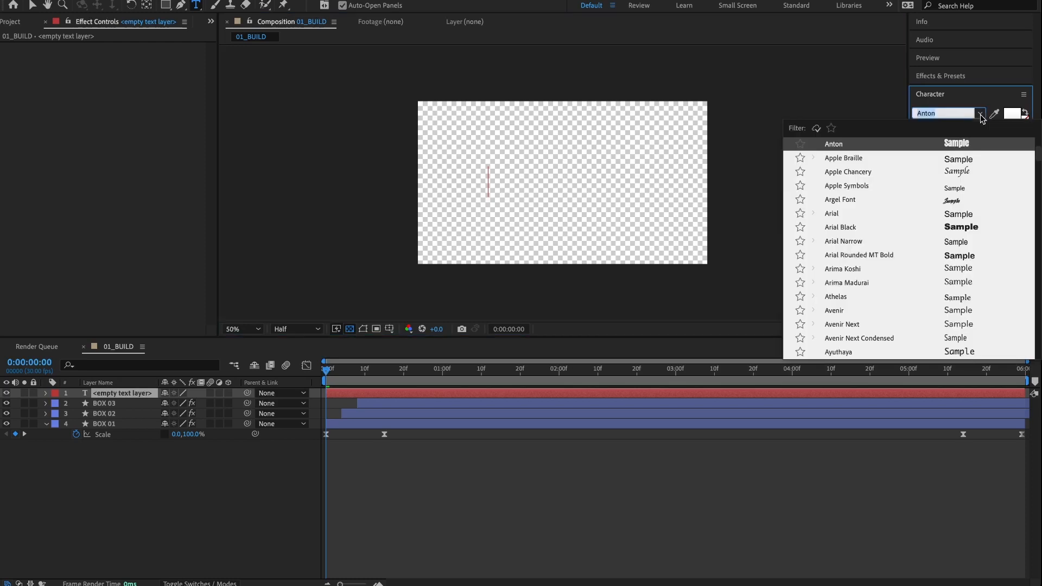
click(911, 213)
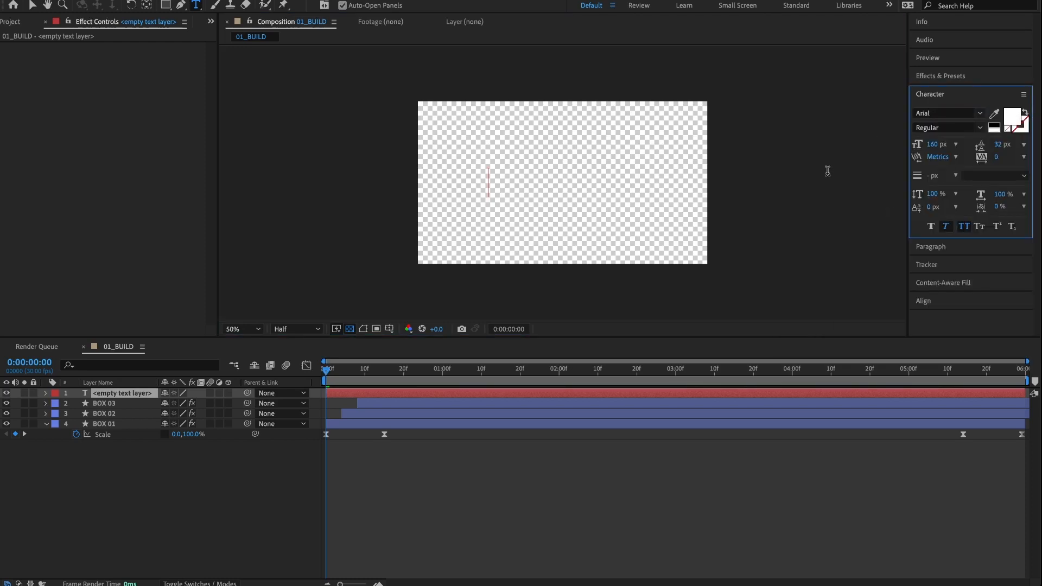
click(980, 129)
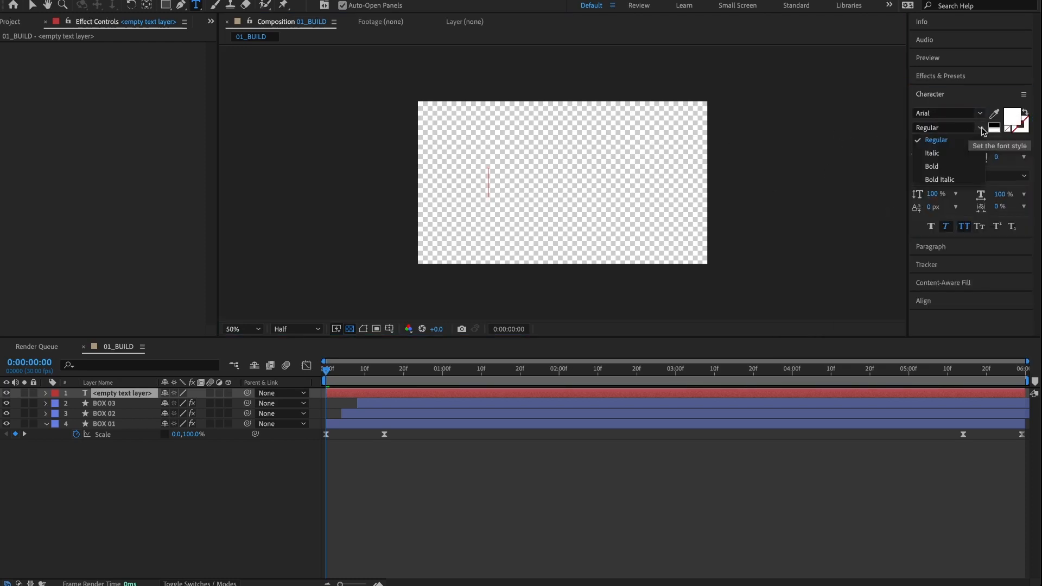
click(953, 167)
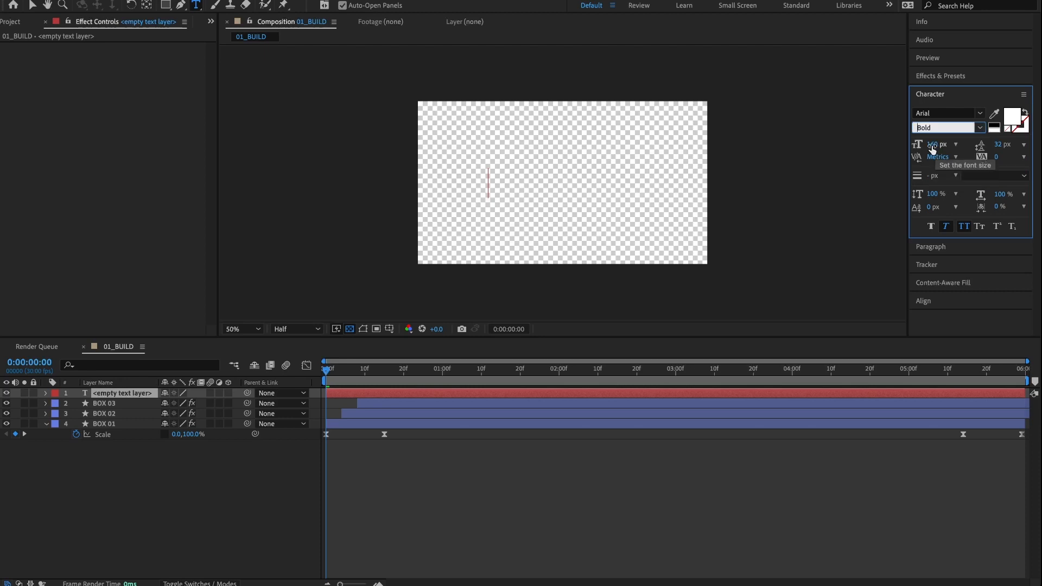
Set the text to 90 px with a black fill, turning faux italic off and faux bold on
click(931, 146)
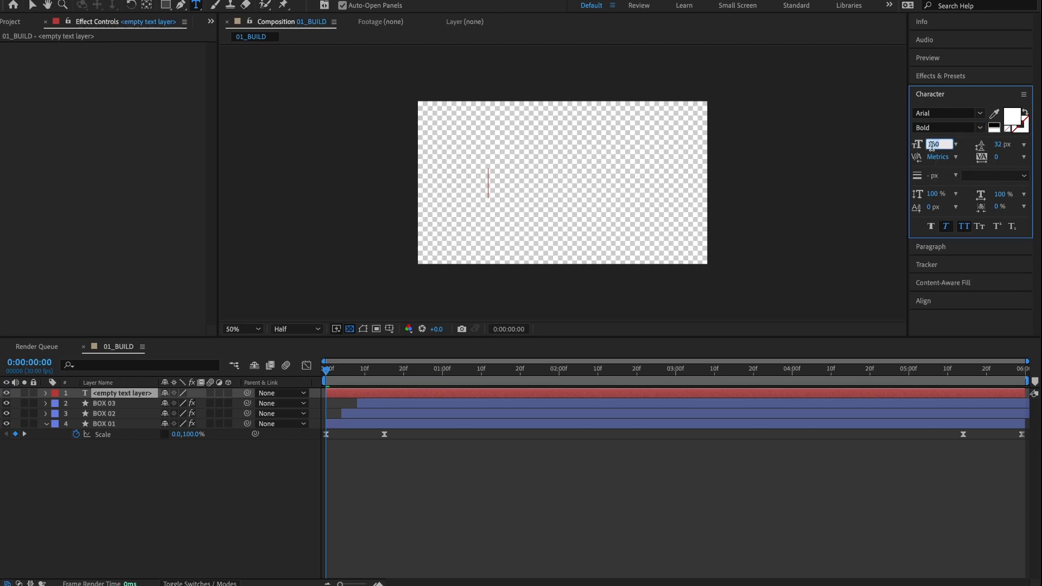
text(90)
key(Return)
click(1005, 117)
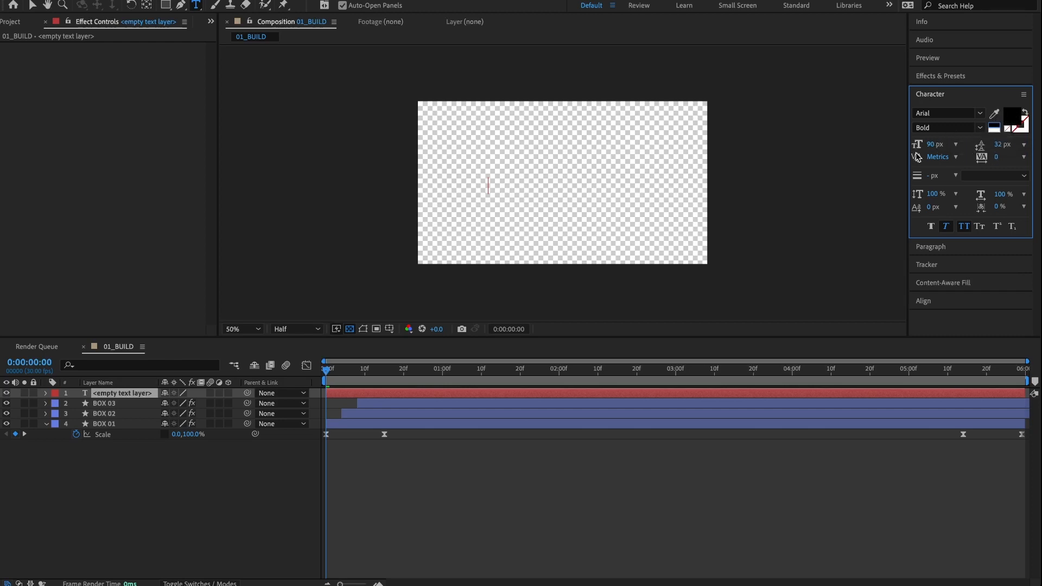
click(946, 226)
Enter the person's full name as the text layer's content and finish text editing
text(J)
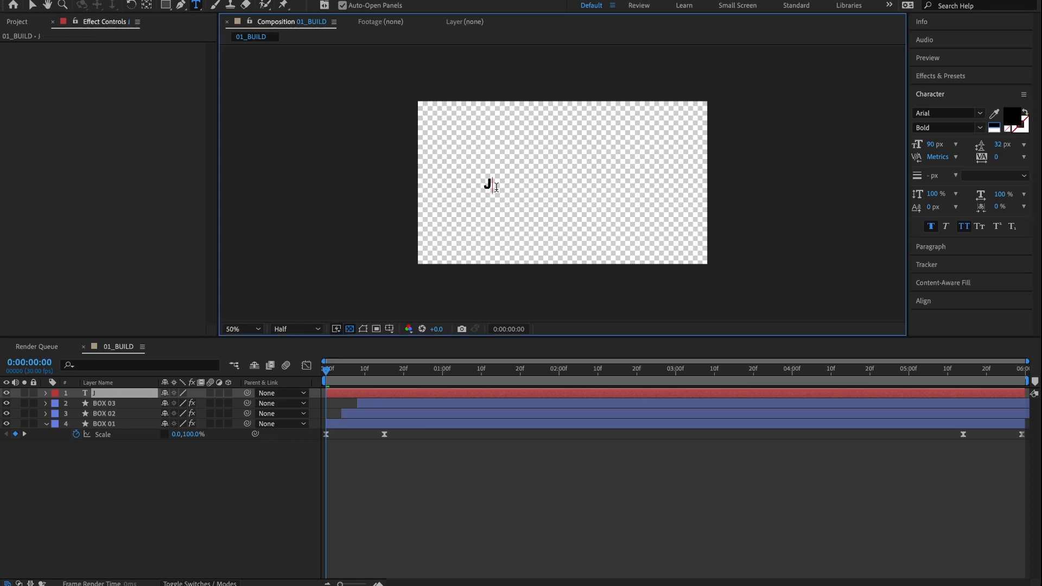
text(IMOTHY HAL)
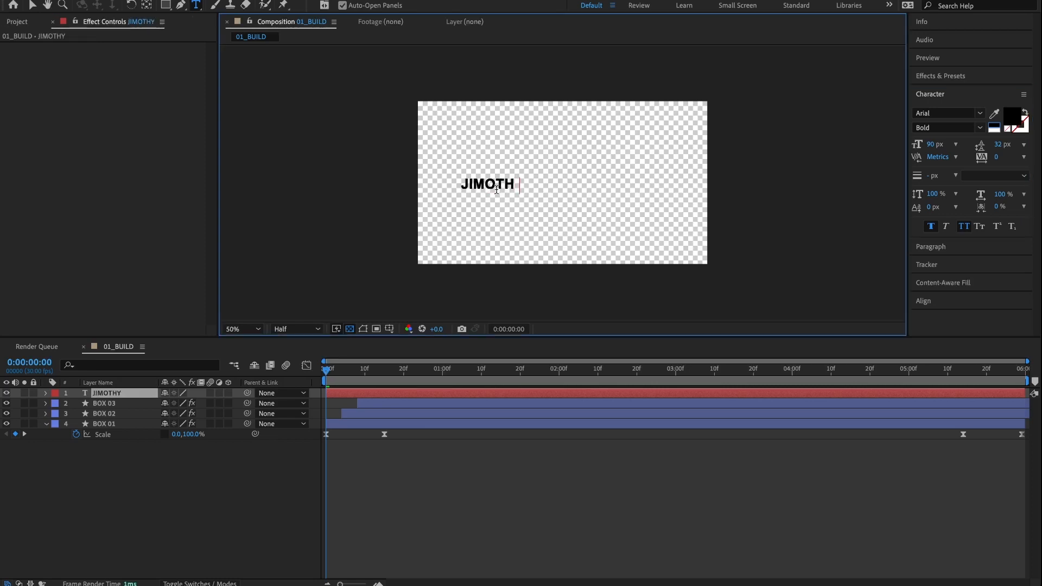
text(PERT)
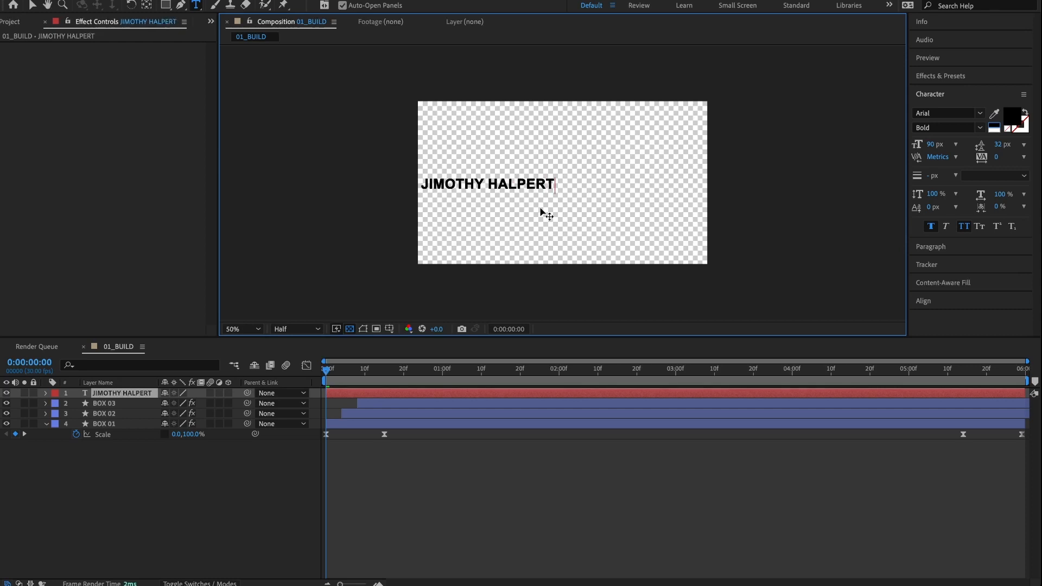
key(Escape)
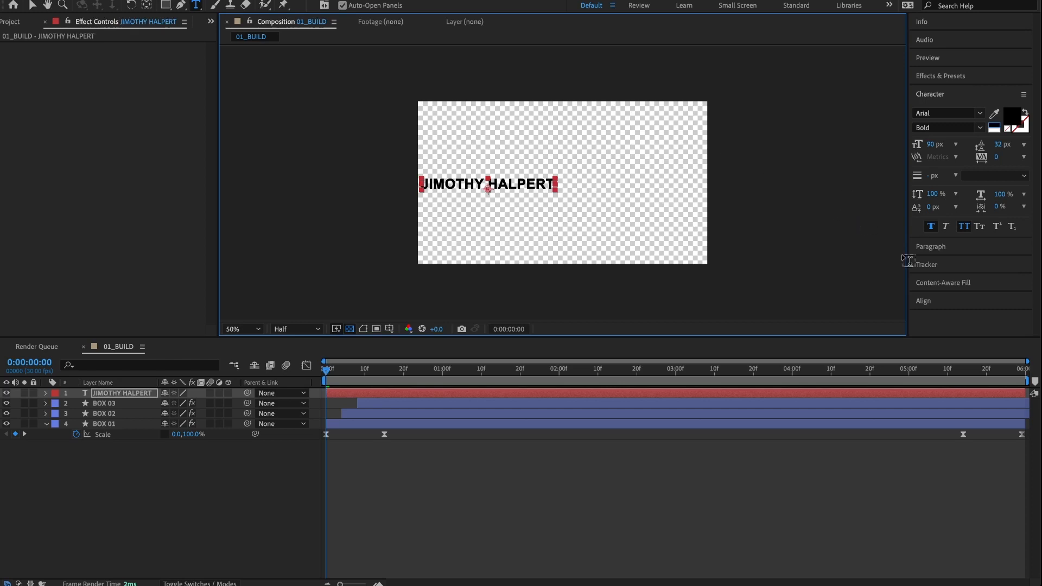
Center the name text layer horizontally and vertically in the composition using Align
click(926, 301)
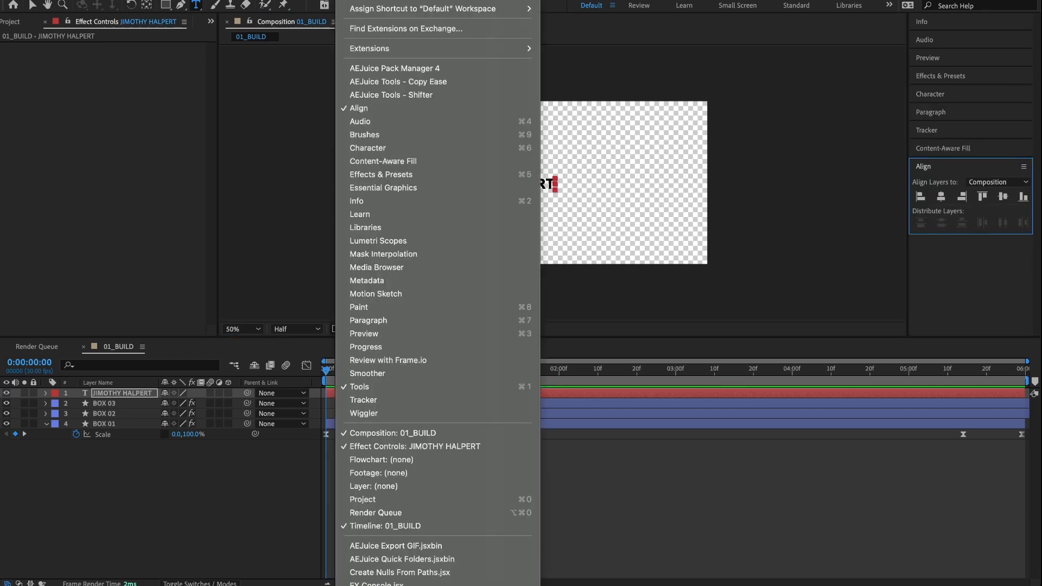
click(376, 108)
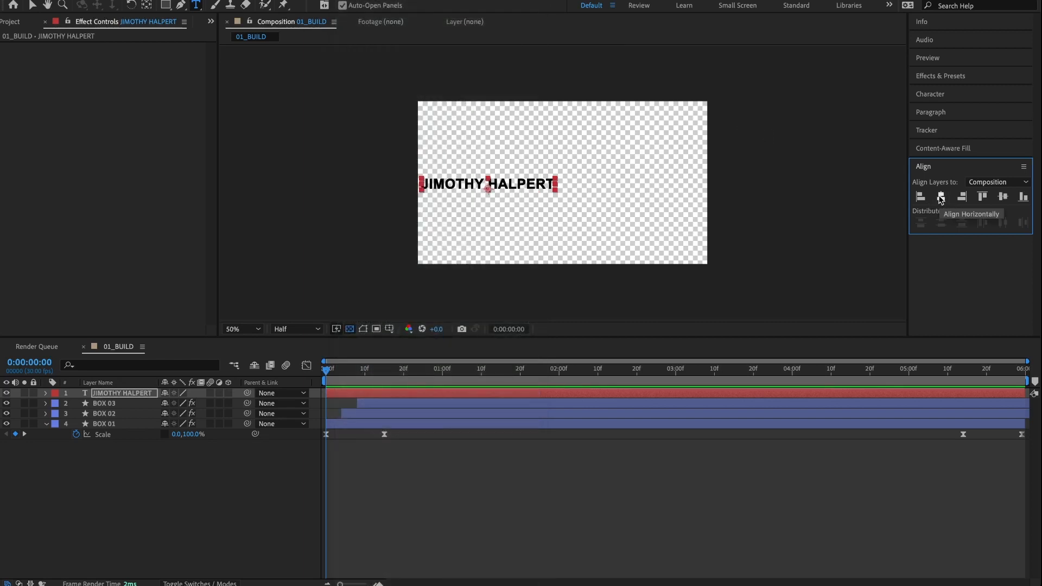
click(941, 197)
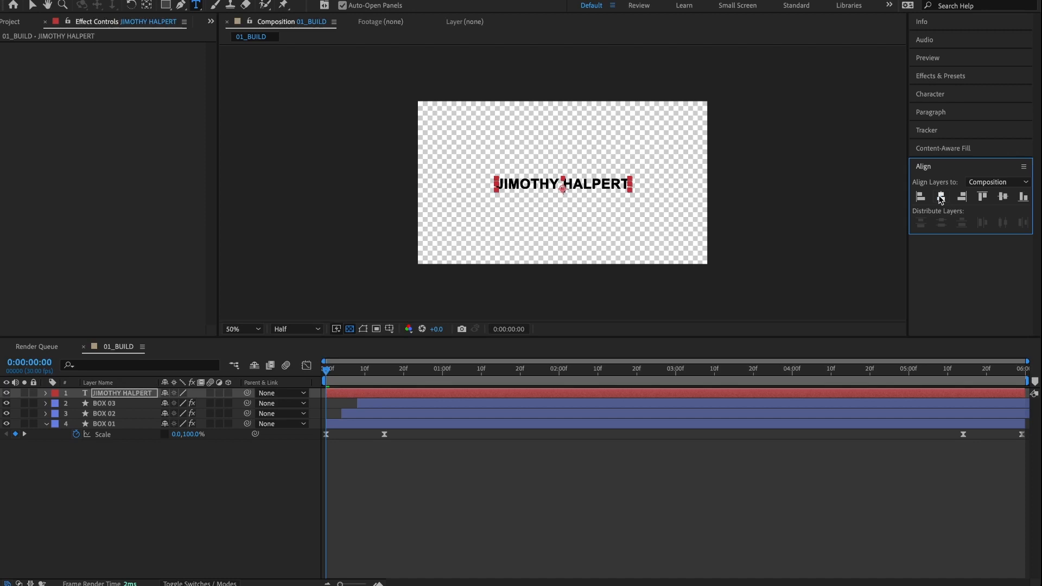
click(1002, 196)
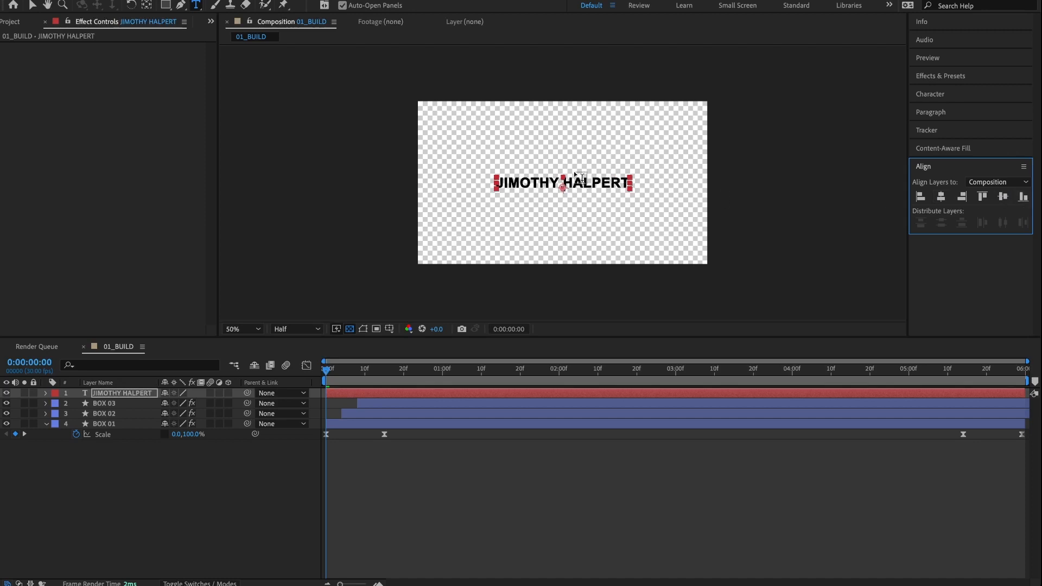
Set the name text layer's horizontal position to 1016 so it sits centered over the white slanted box
drag(327, 369, 477, 369)
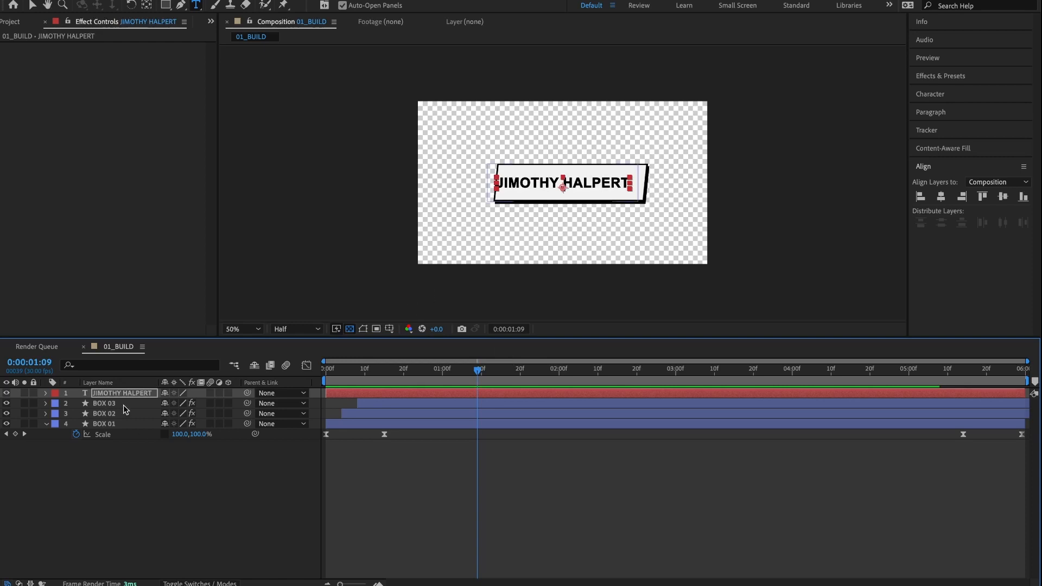
click(46, 393)
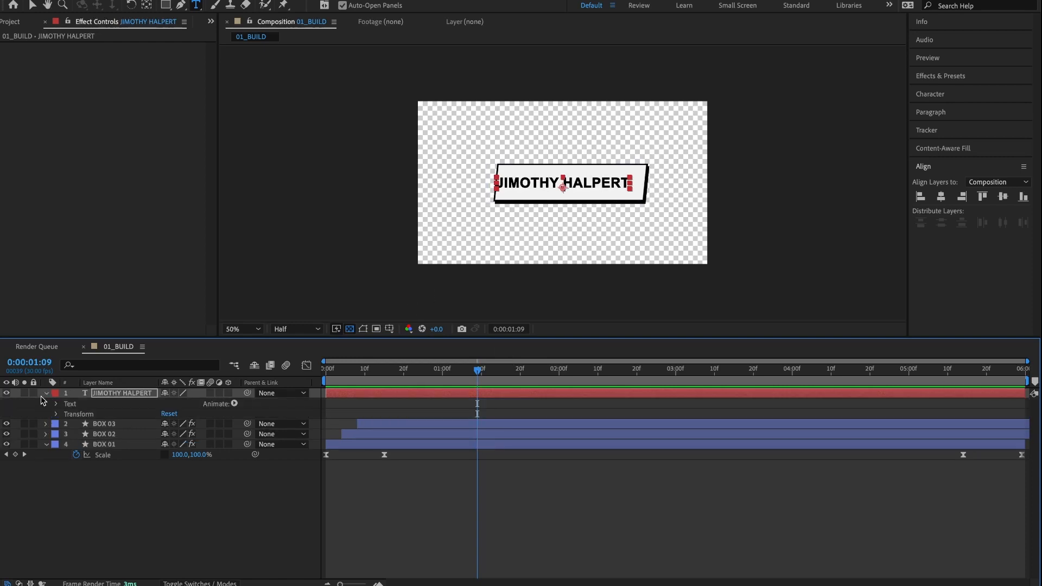
click(56, 414)
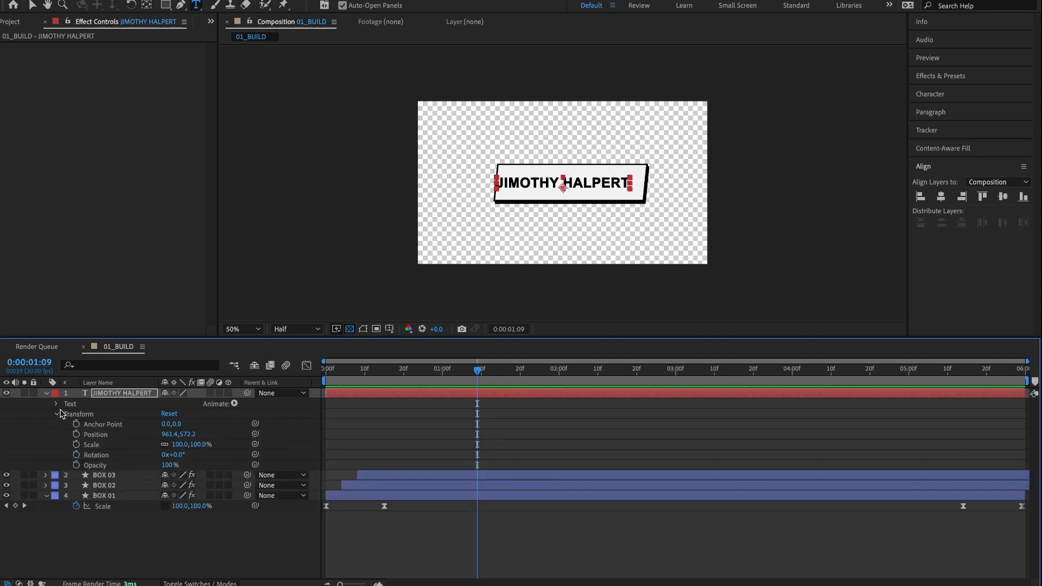
click(169, 435)
text(1016)
key(Return)
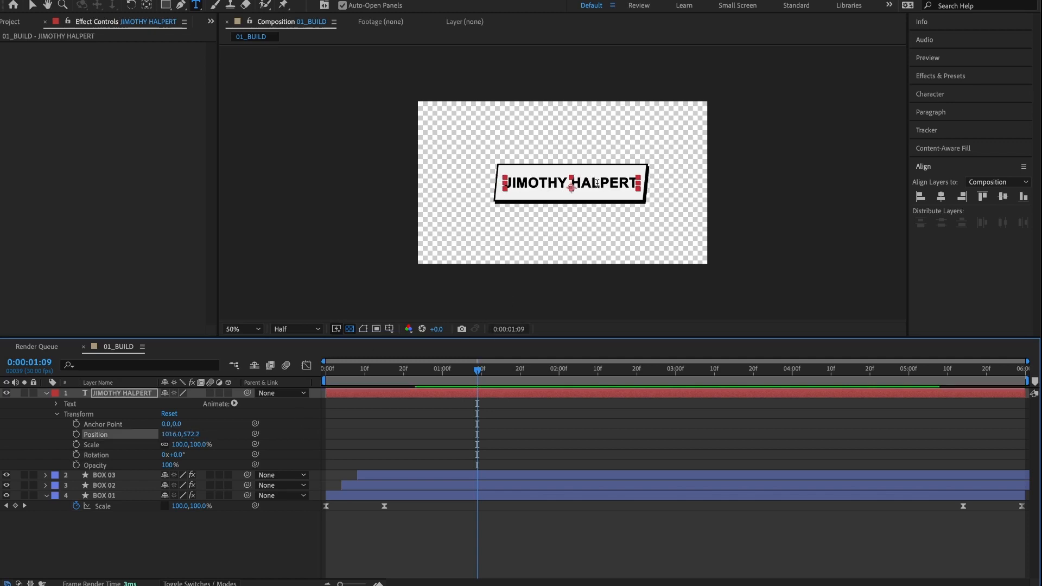
Add a starting Position keyframe to the name text layer at 0:00:00:28
drag(411, 370, 306, 375)
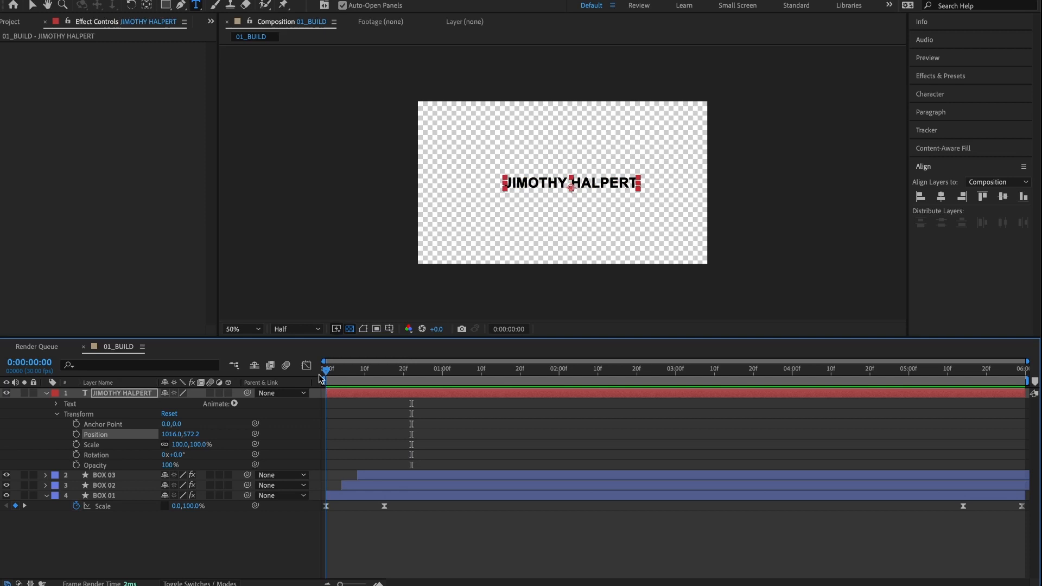
drag(326, 379, 435, 378)
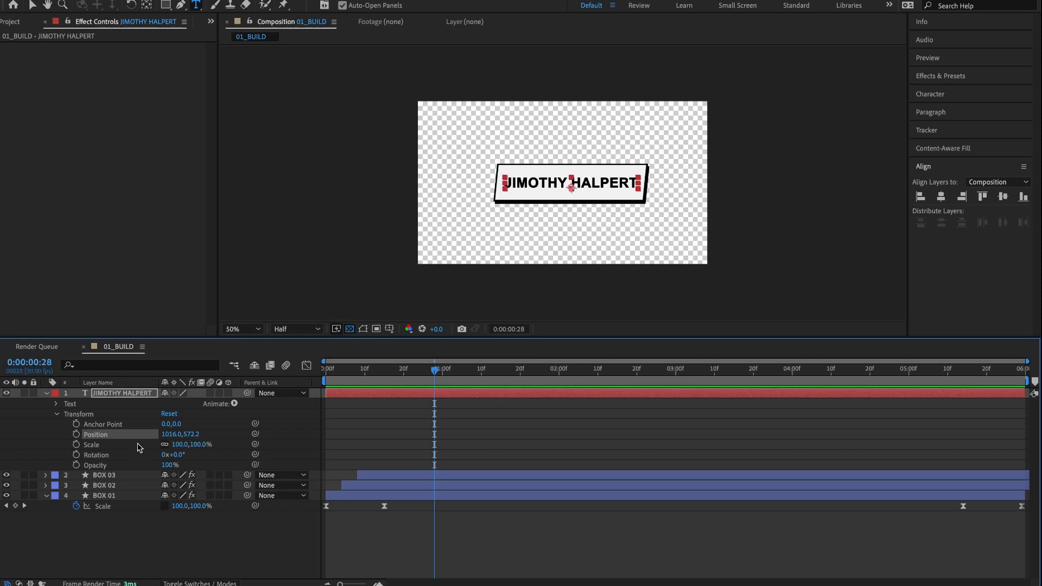
click(77, 434)
Keyframe the name text layer's vertical position at 588.2 on 0:00:01:00 and 536.2 on 0:00:01:03
drag(435, 372, 443, 373)
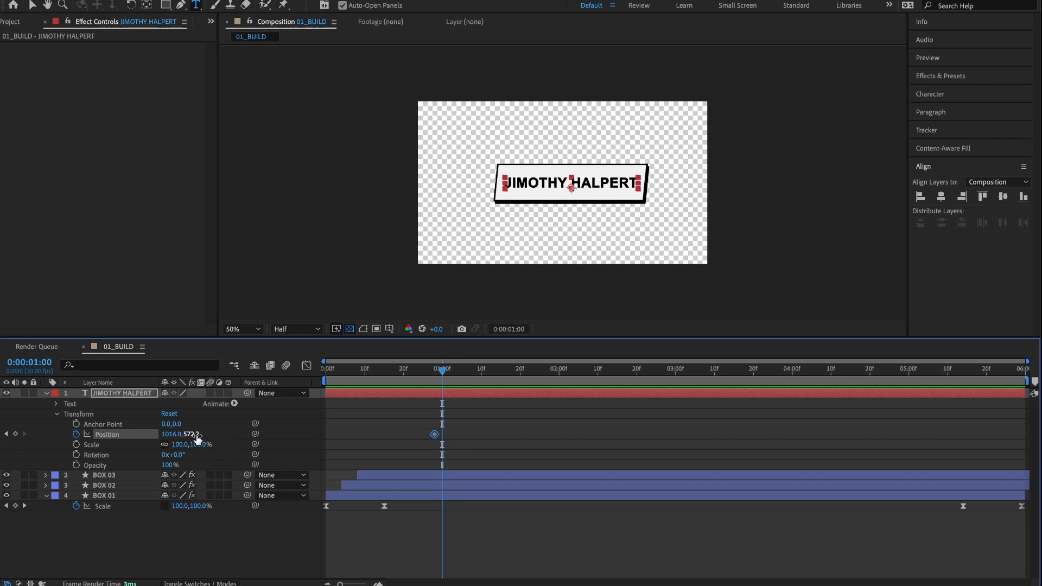
click(195, 437)
text(588)
key(Return)
click(445, 375)
drag(446, 376, 455, 375)
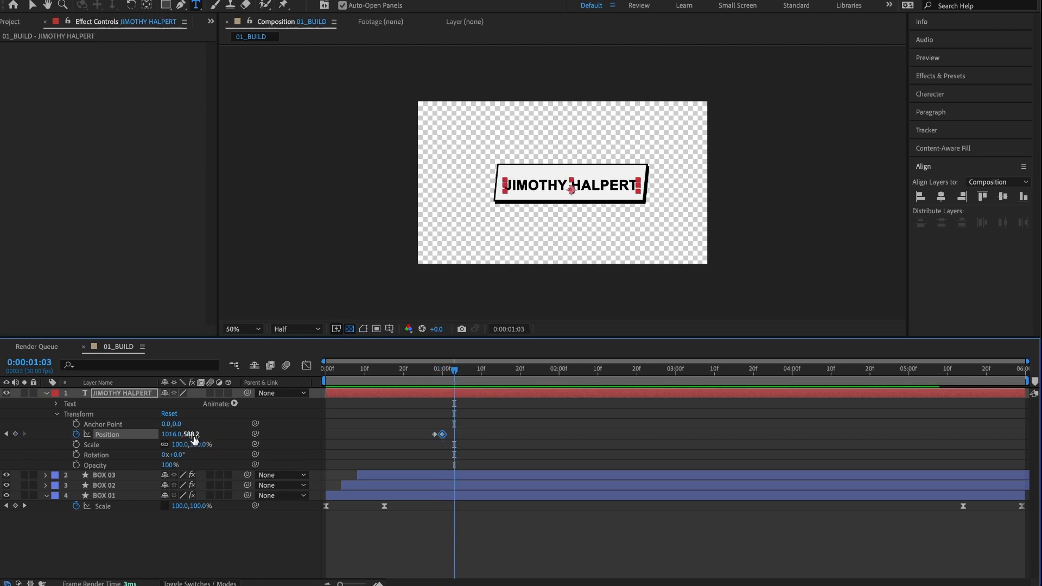
click(194, 439)
text(536.2)
key(Return)
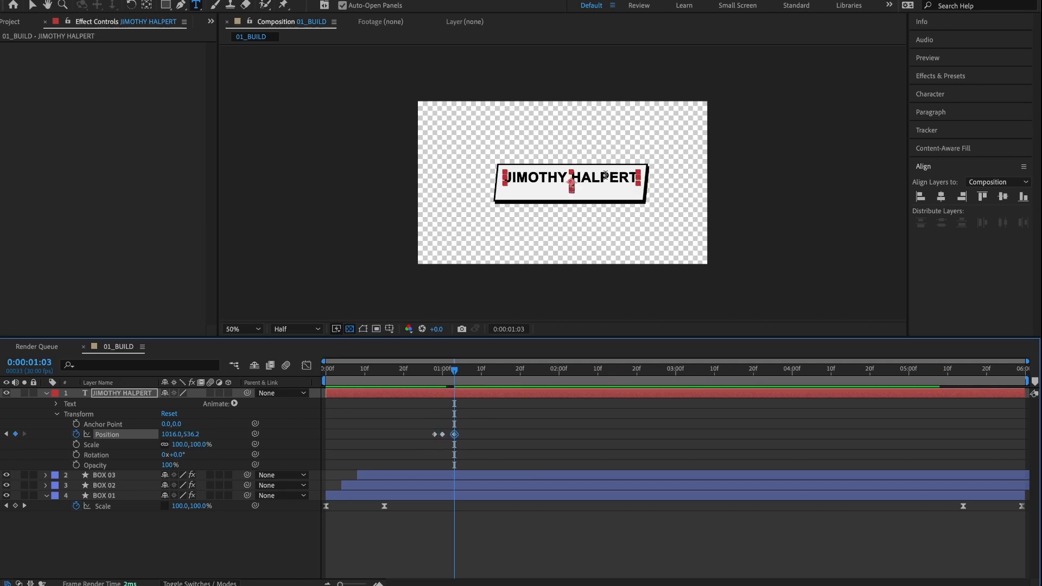
Apply Easy Ease to the name text layer's three Position keyframes and preview the animation from the start
drag(435, 374, 504, 373)
drag(482, 450, 420, 427)
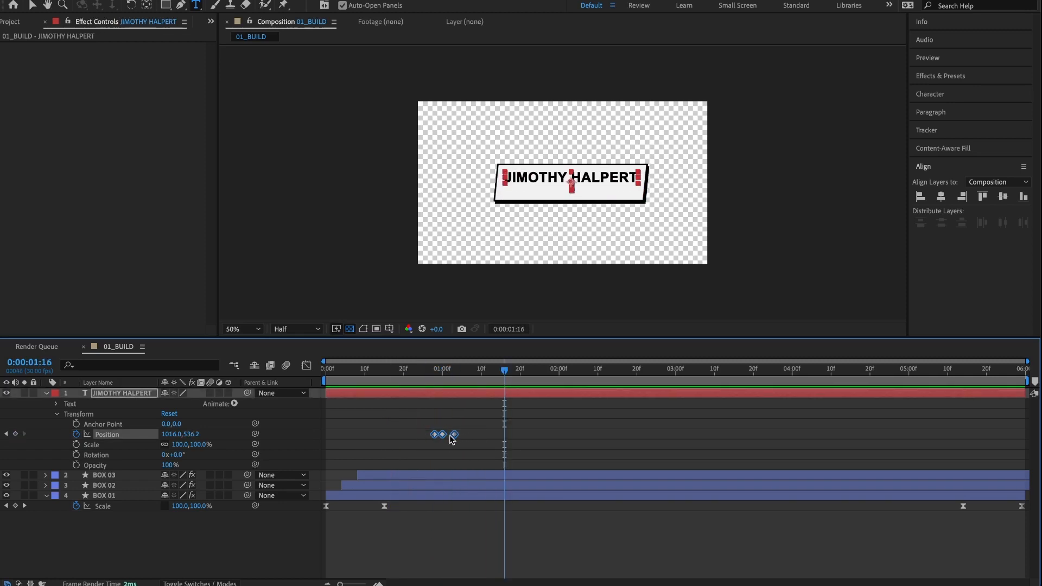
right_click(444, 435)
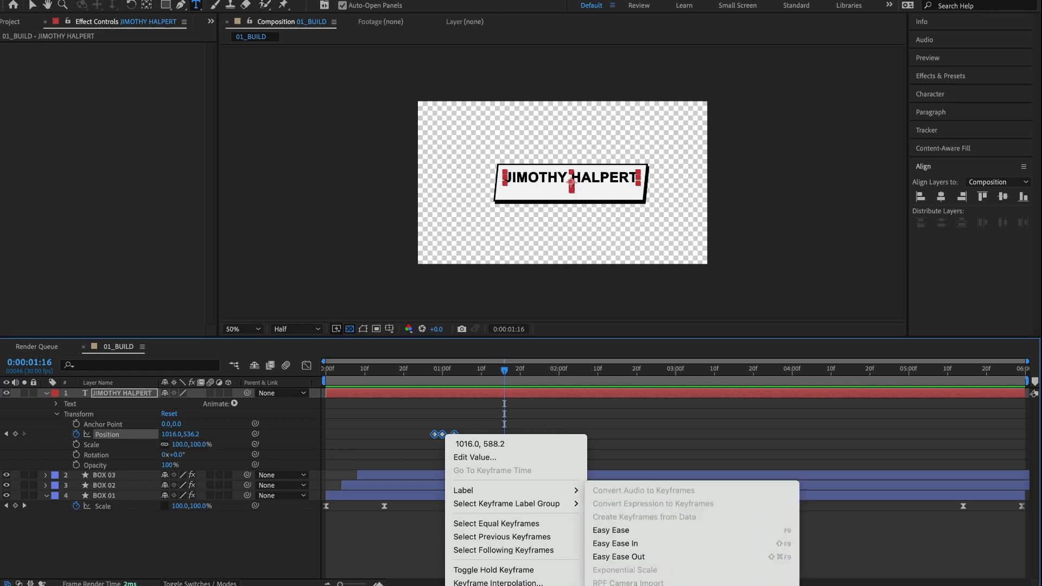
click(624, 528)
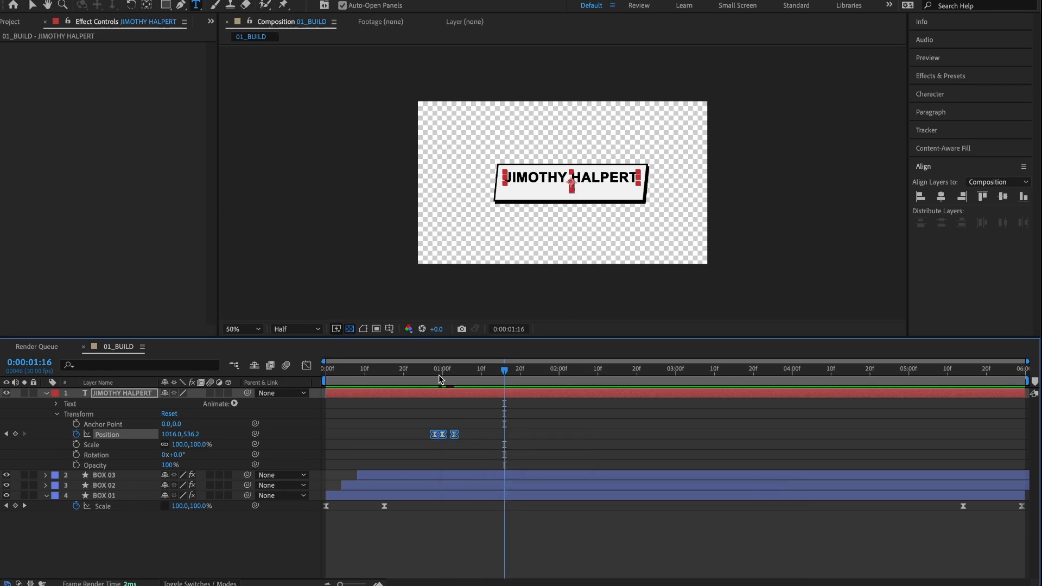
click(395, 385)
drag(506, 384, 252, 386)
key(space)
key(space)
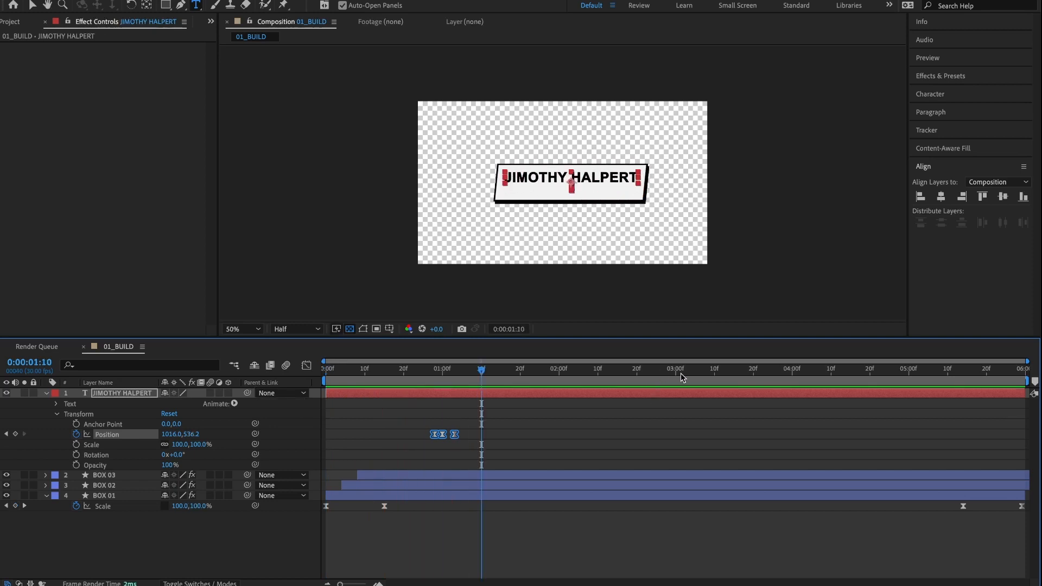
Add a hold Position keyframe for the name text at 0:00:05:01 and set its vertical position to 588.2 at 0:00:05:05
drag(659, 374, 913, 380)
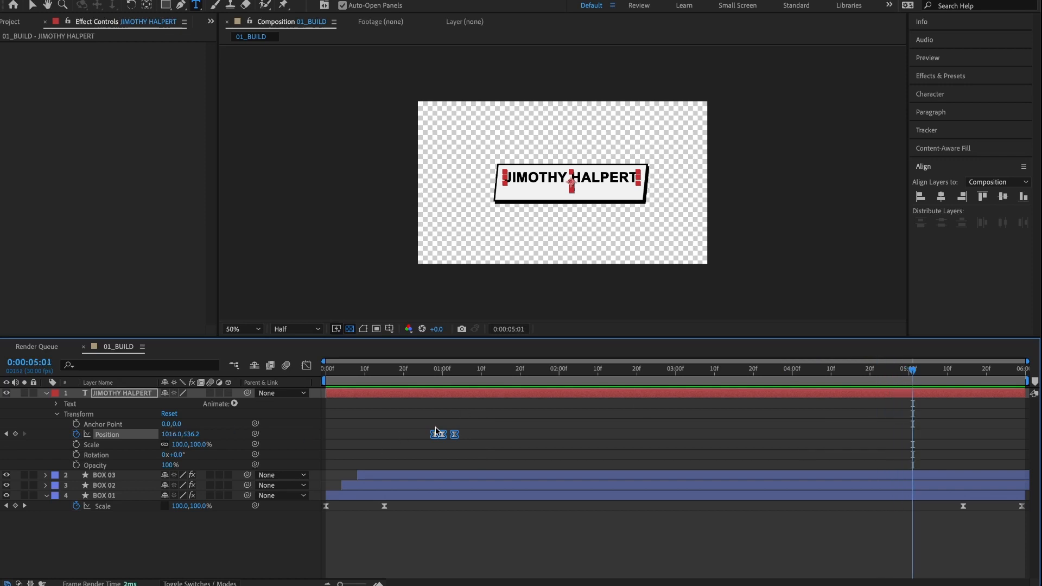
click(16, 434)
drag(914, 376, 929, 376)
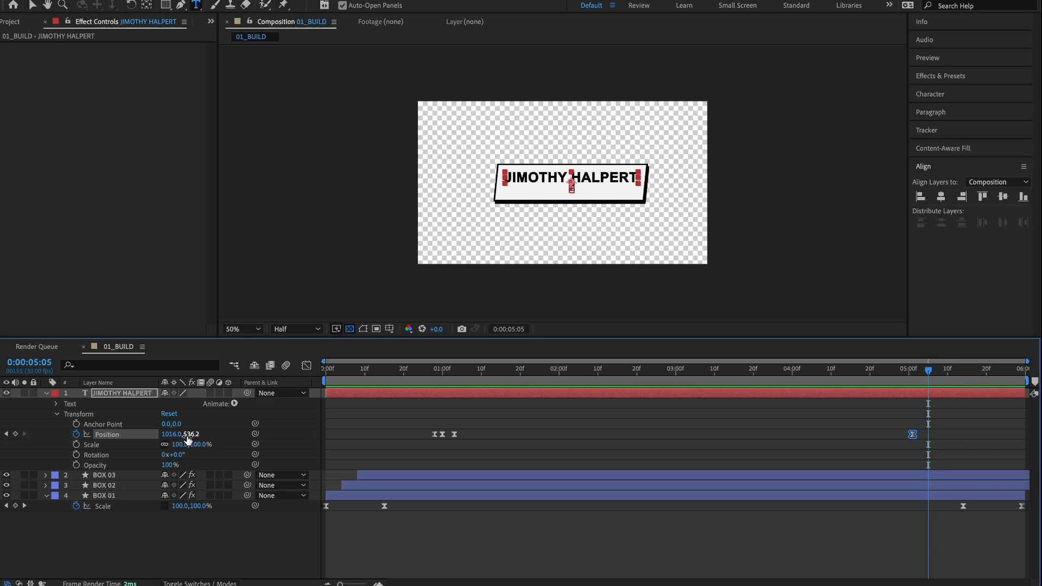
click(191, 434)
text(588.2)
key(Return)
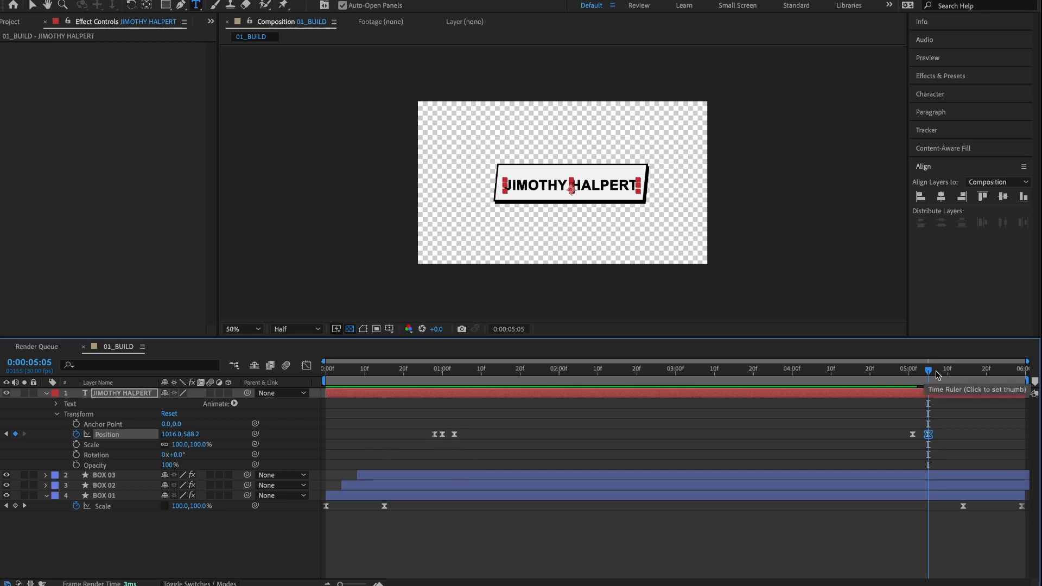
Set the name text's vertical position to 572.2 at 0:00:05:07, and preview the exit and entrance animations
drag(930, 373, 936, 373)
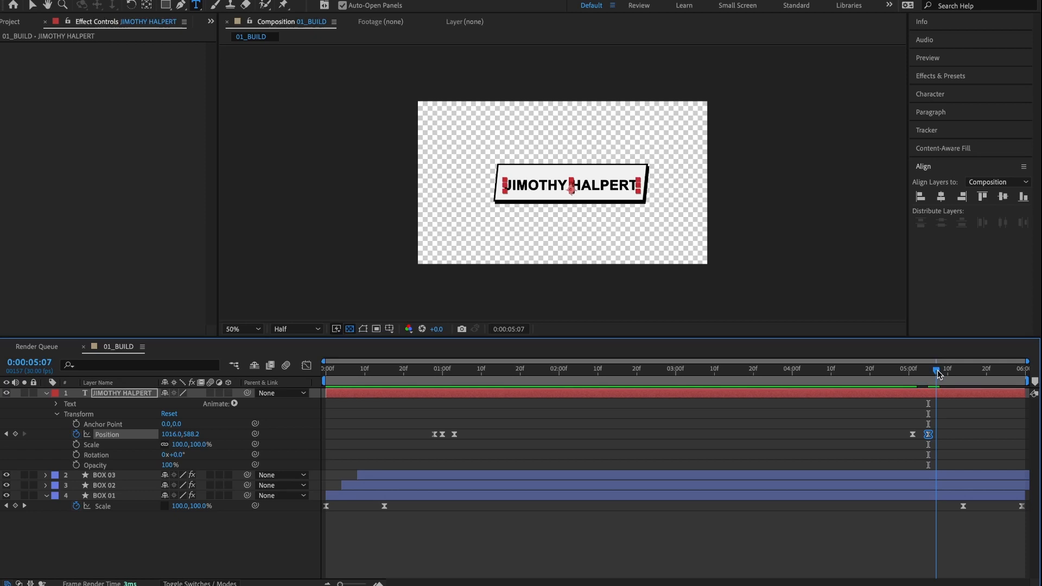
click(195, 434)
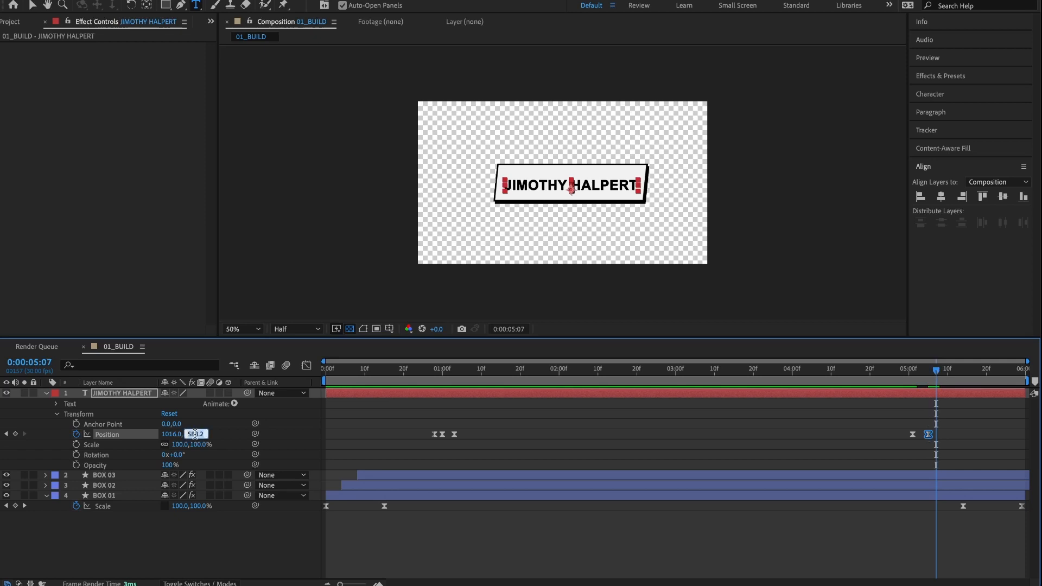
text(572.2)
key(Return)
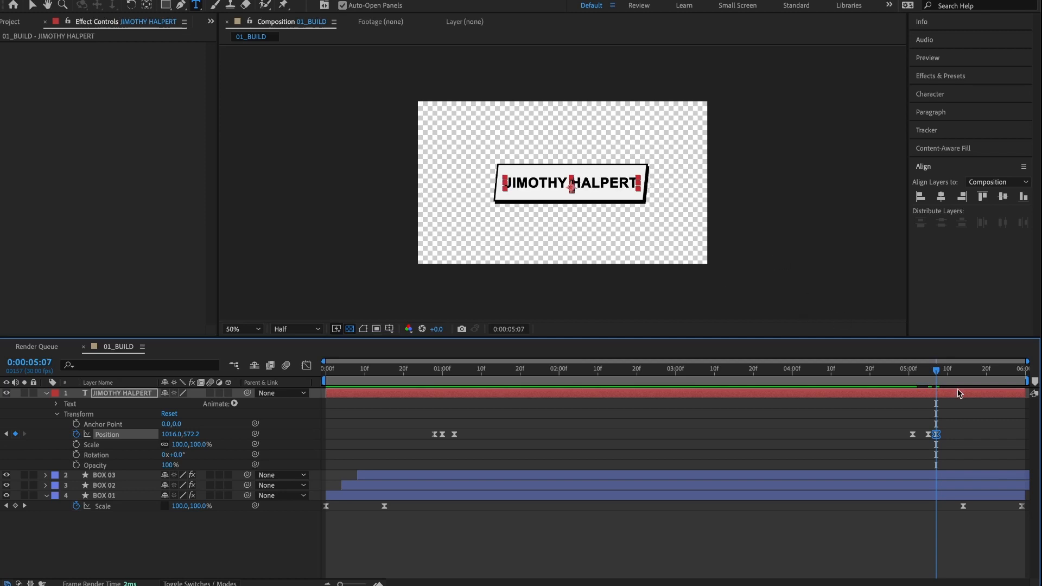
mouse_move(907, 376)
mouse_down()
mouse_move(675, 370)
mouse_move(989, 371)
mouse_move(903, 371)
mouse_move(900, 380)
mouse_up()
key(space)
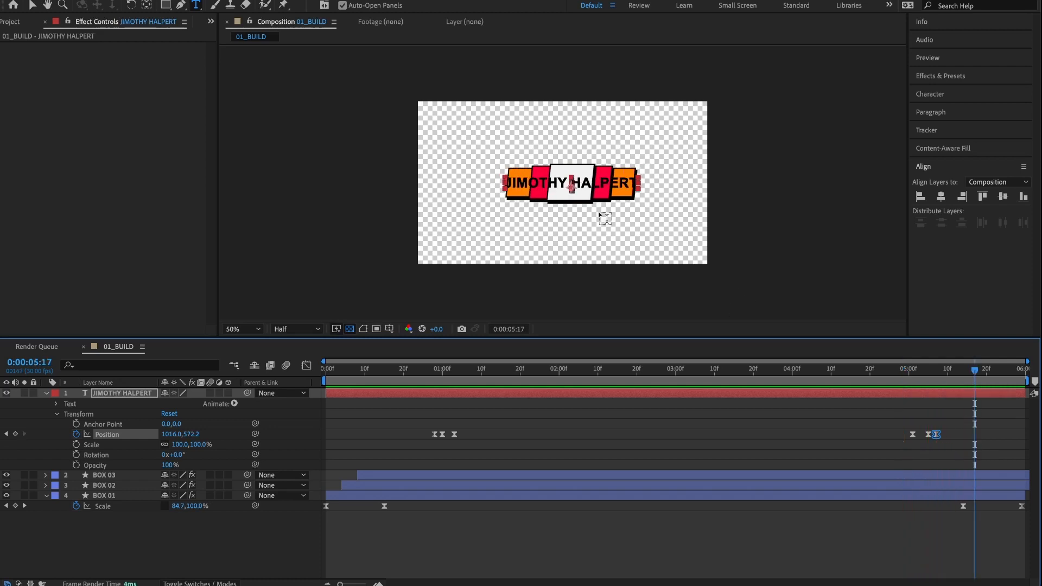
drag(895, 375, 315, 388)
key(space)
key(space)
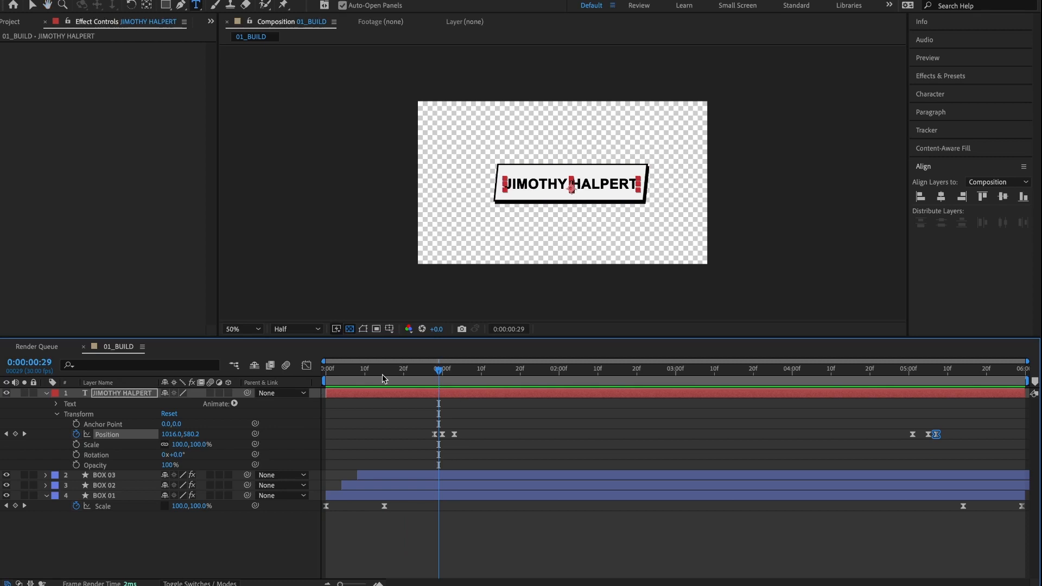
Duplicate the BOX 03 layer at 0:00:00:28 and move the copy above the name text layer
drag(381, 374, 434, 439)
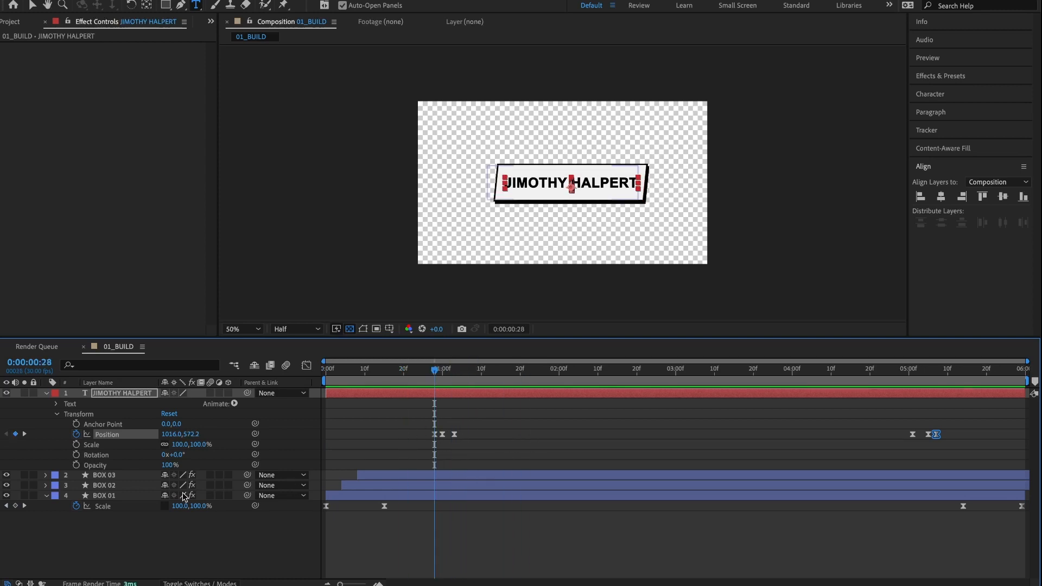
click(113, 476)
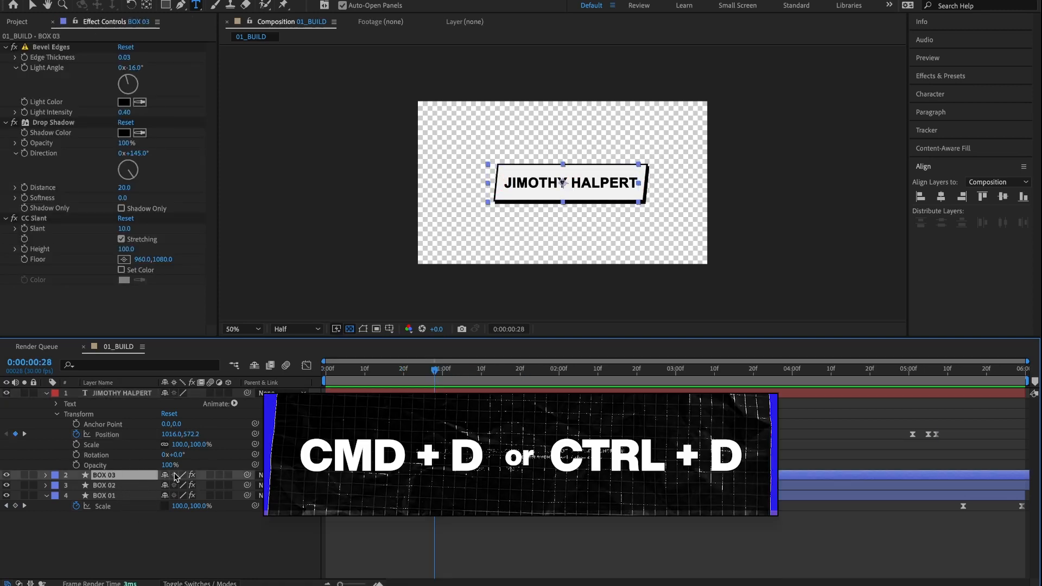
key(ctrl+d)
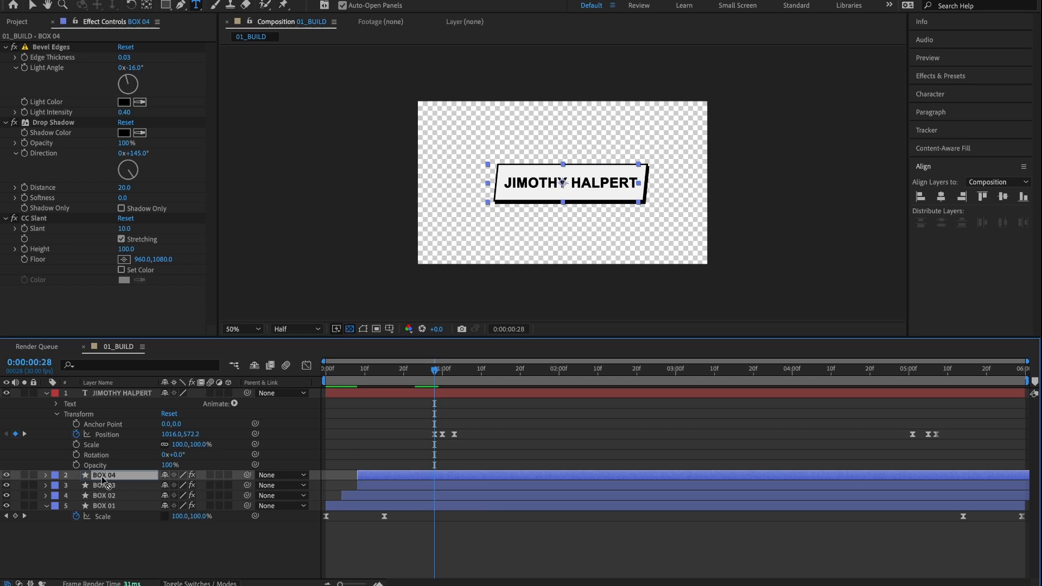
drag(103, 477, 104, 392)
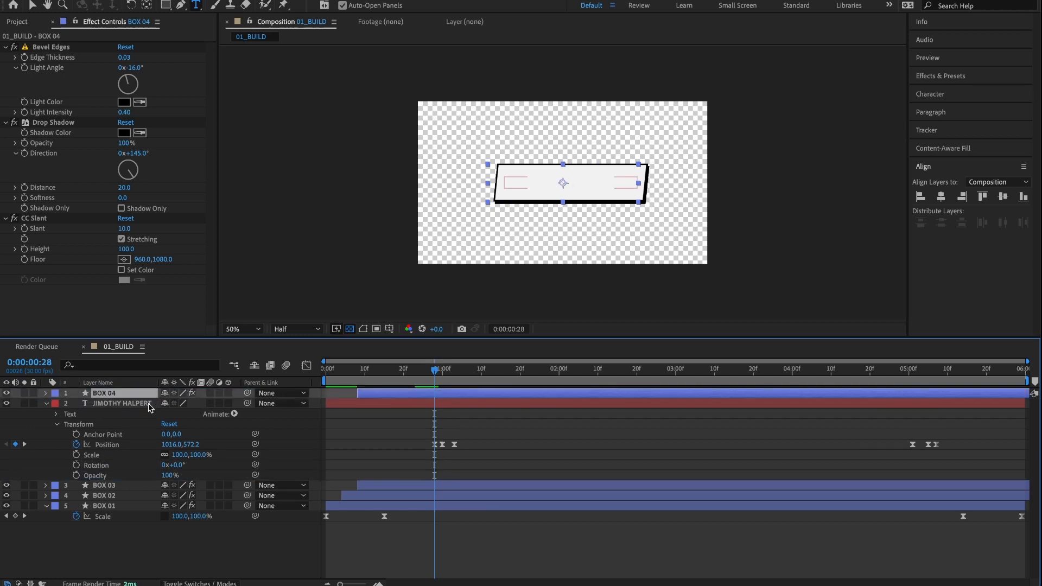
click(46, 404)
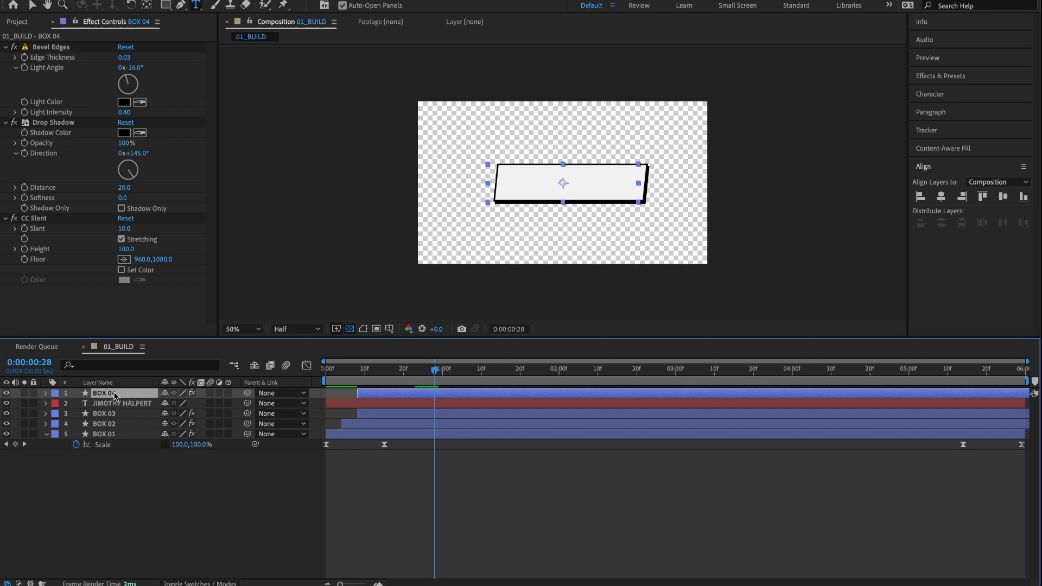
Rename the duplicated box layer as MASK and give it a Yellow label color
key(Return)
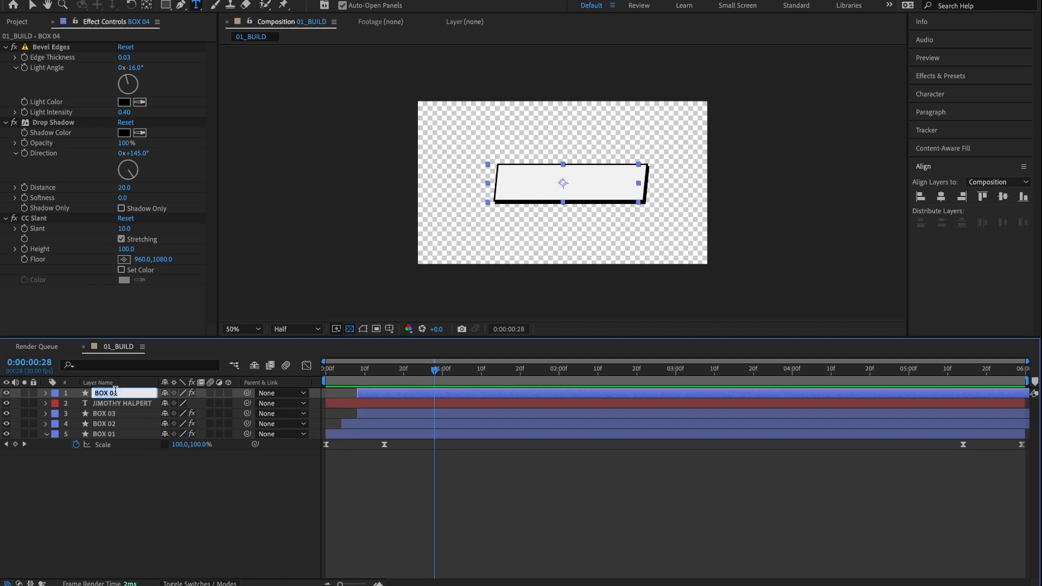
text(MASK)
key(Return)
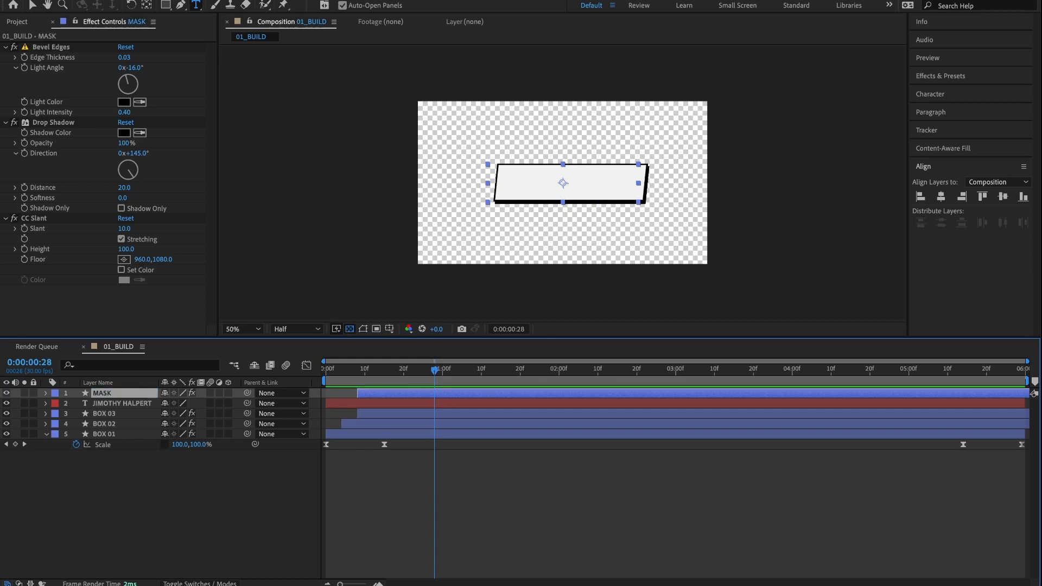
click(55, 394)
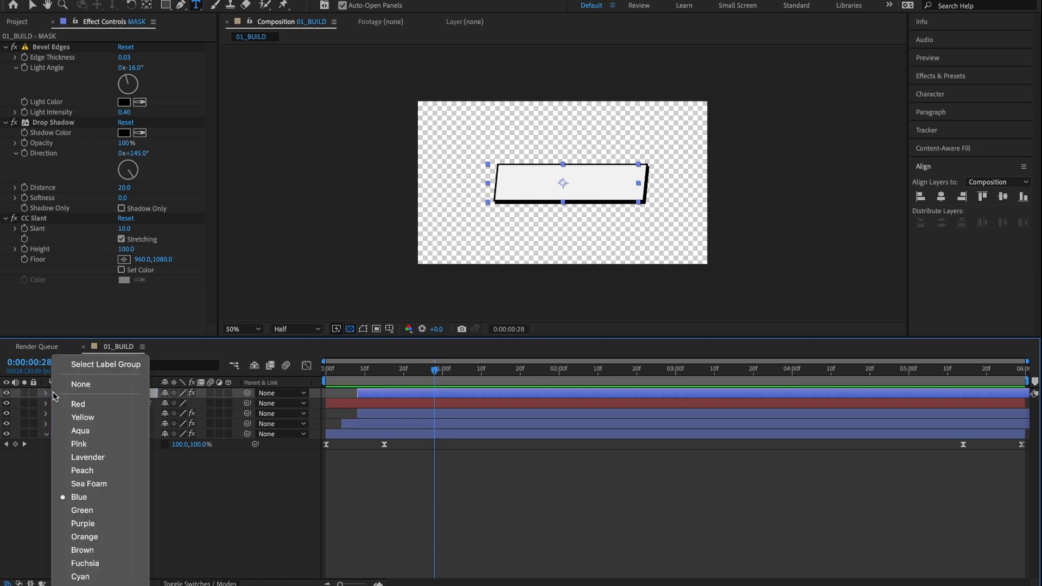
click(78, 418)
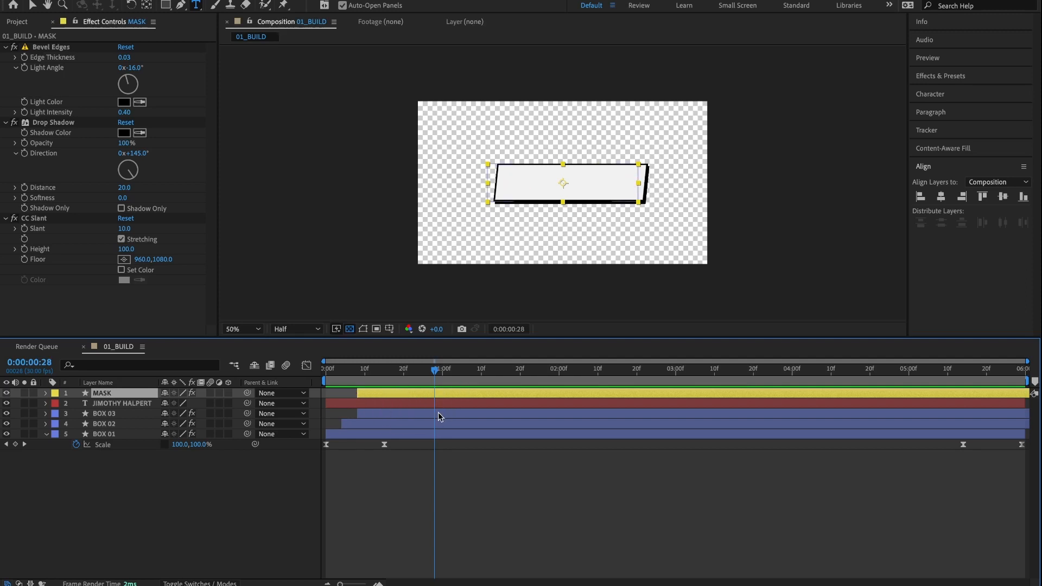
Show the Track Matte options at 0:00:01:08 and set the name text layer's track matte to the MASK layer
key(shift+Page_Down)
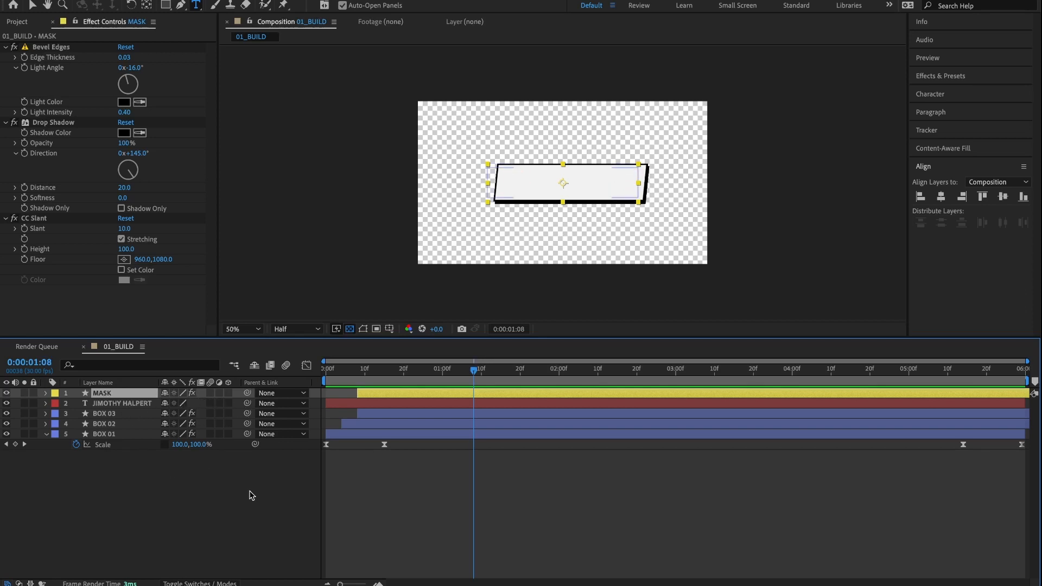
click(211, 582)
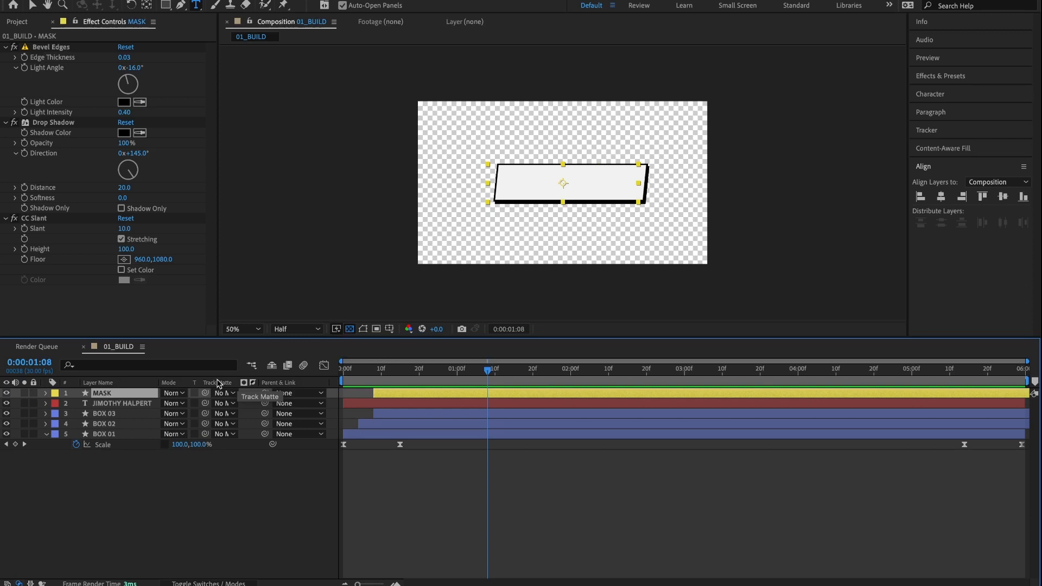
click(135, 406)
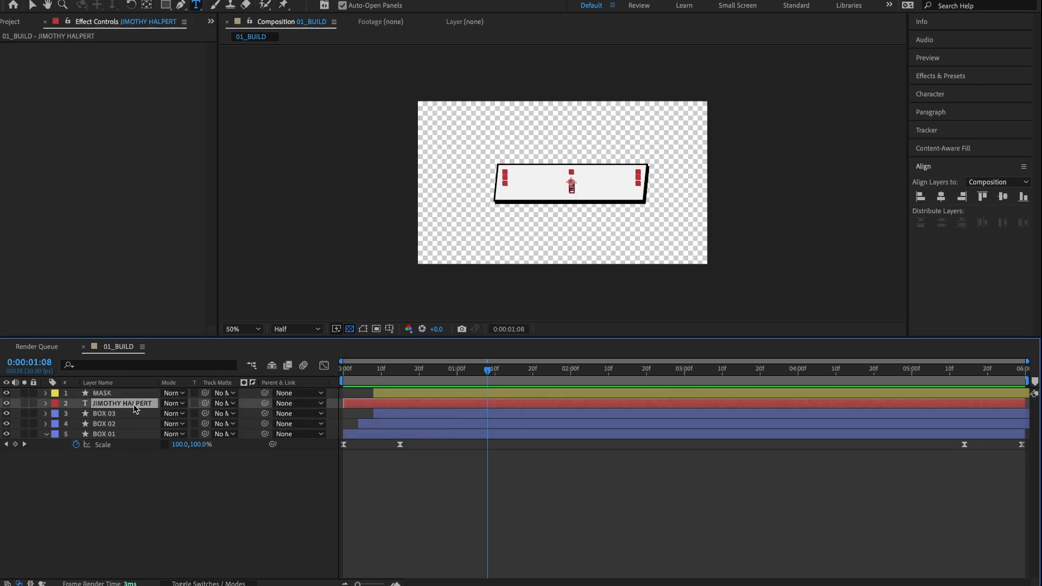
click(222, 403)
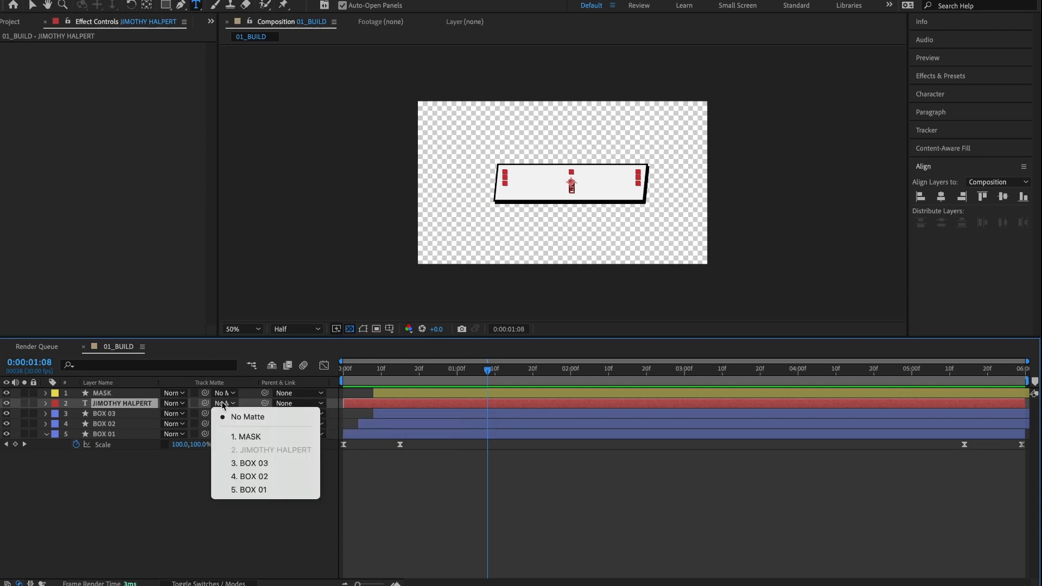
click(250, 437)
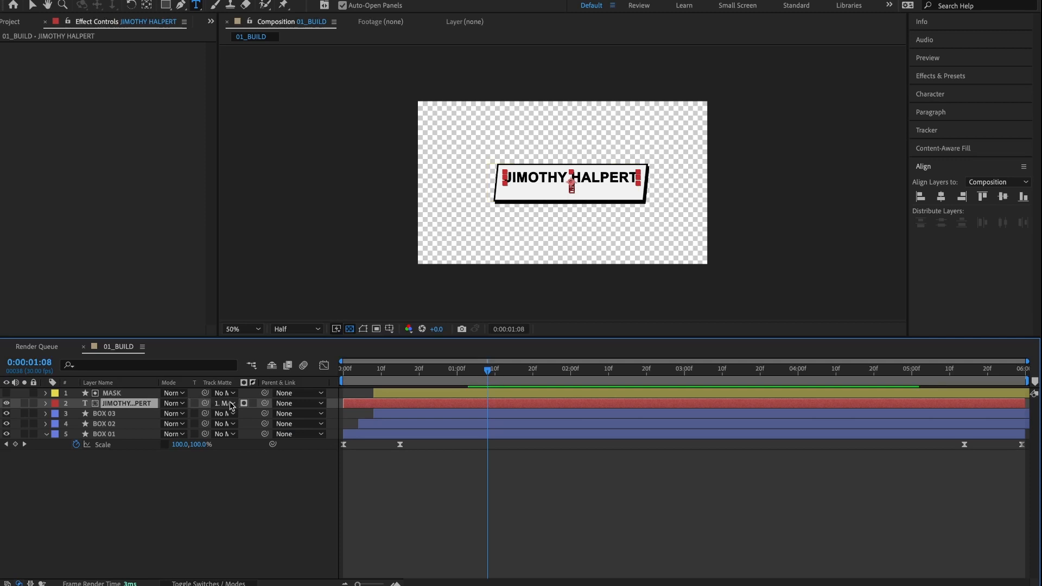
Preview the matted name text's entrance animation from the start of the composition
drag(516, 372, 271, 418)
key(space)
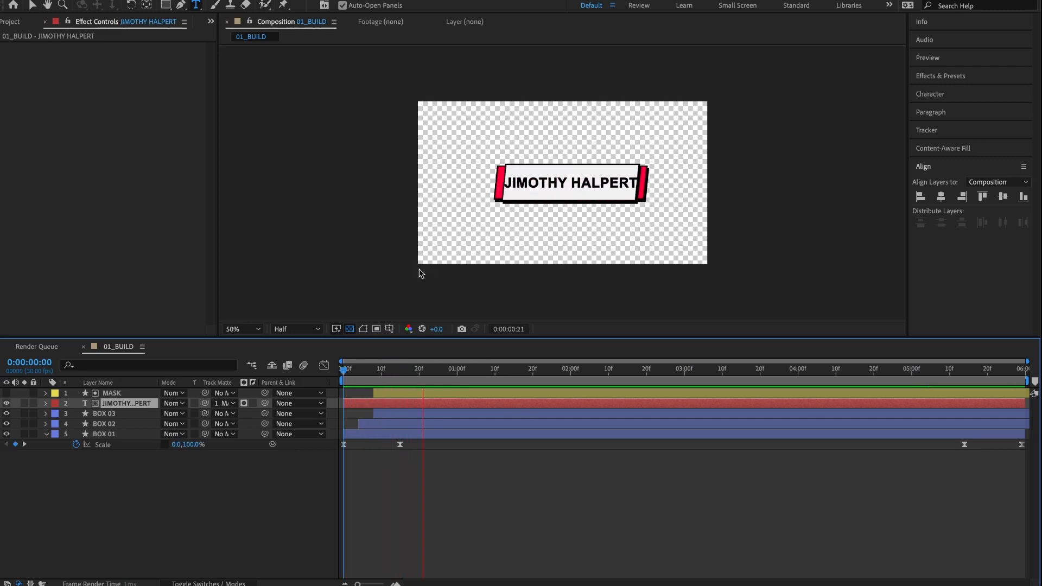
key(space)
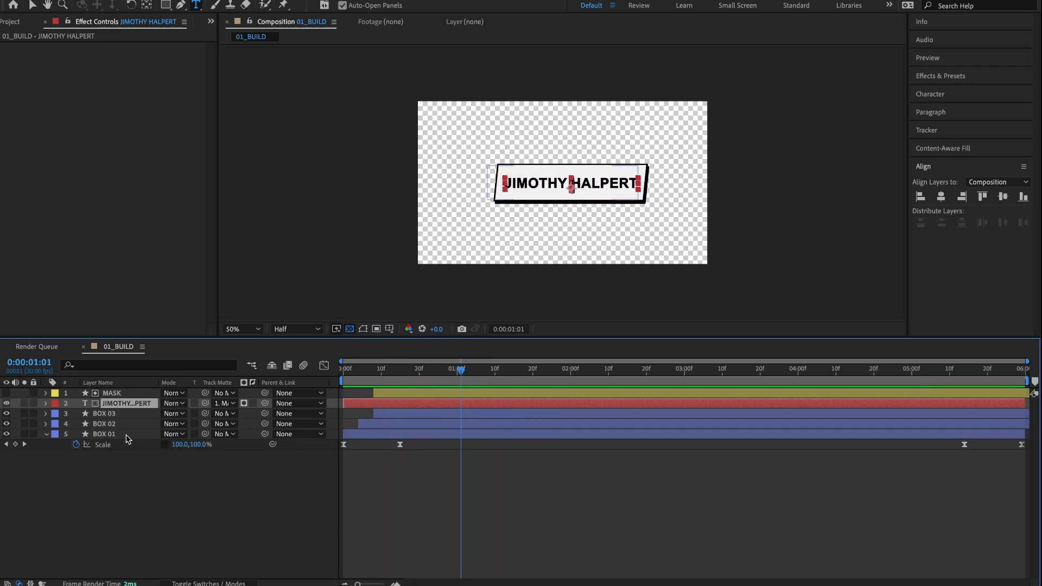
Try widening BOX 03 to 150% horizontal scale at 0:00:01:01 and matching the MASK layer's scale, checking the name text's entrance
click(118, 416)
key(s)
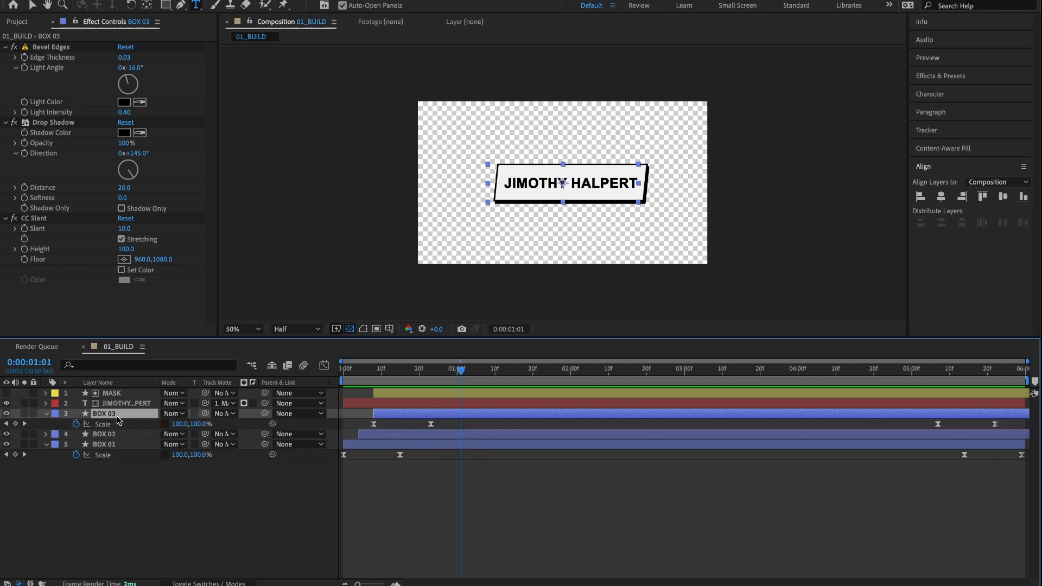
drag(180, 429, 231, 424)
key(ctrl+z)
click(128, 393)
key(s)
click(182, 435)
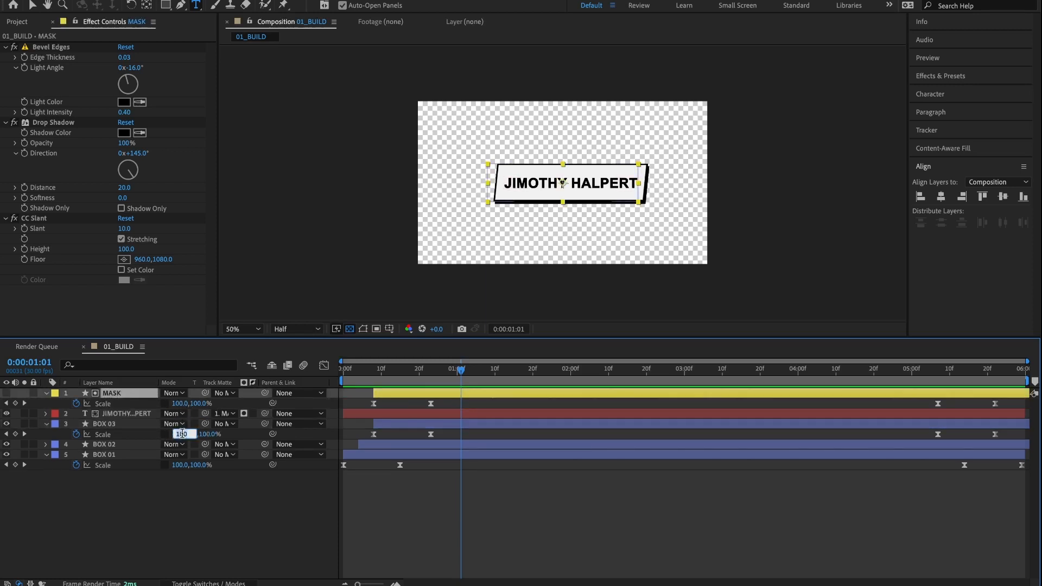
text(150.)
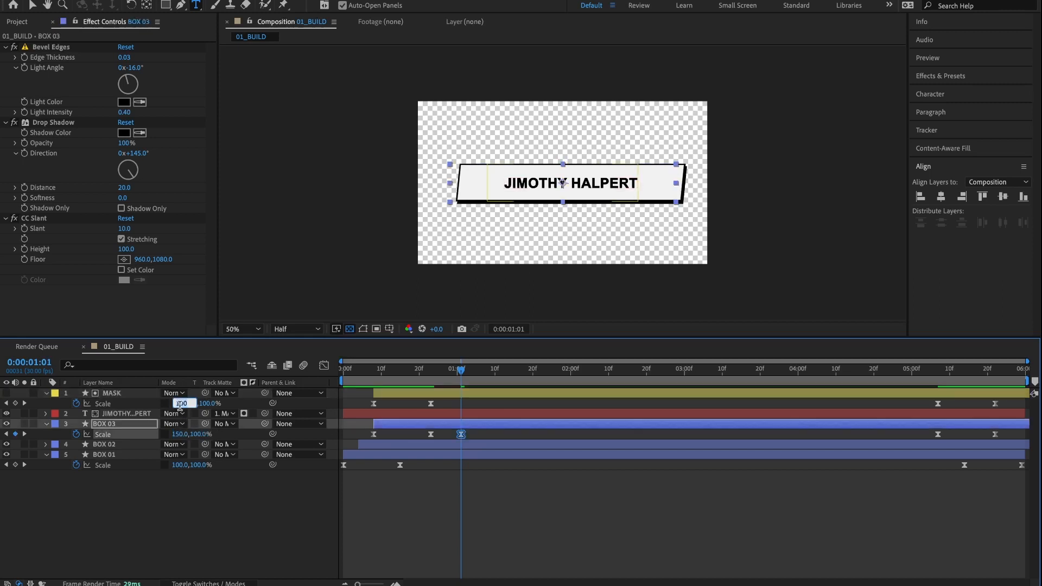
key(Return)
drag(434, 375, 378, 387)
drag(404, 375, 460, 402)
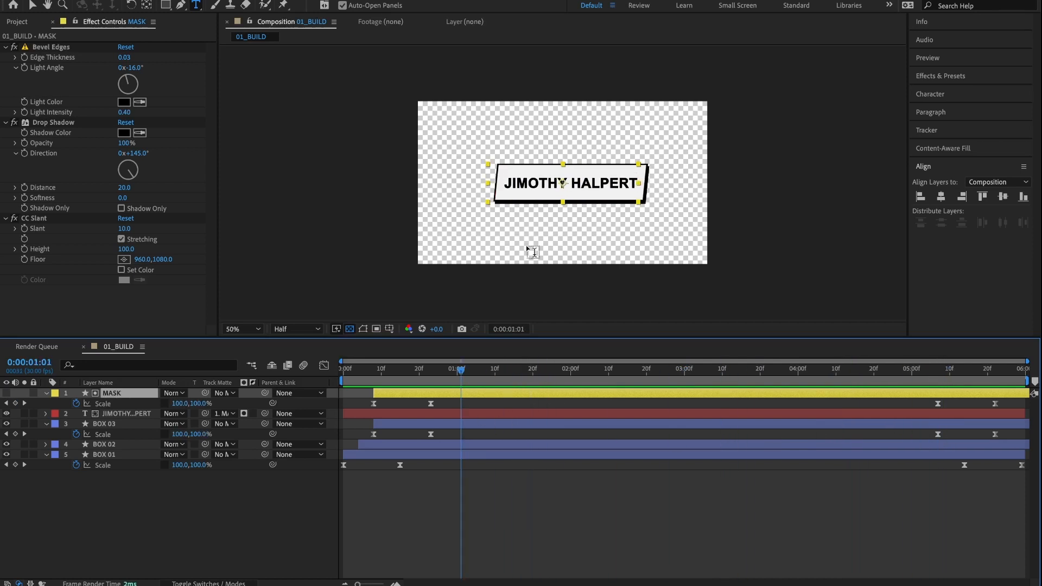
Start a new text layer at 0:00:01:22 with Arial Regular at 60 px and All Caps turned off
drag(472, 364, 541, 369)
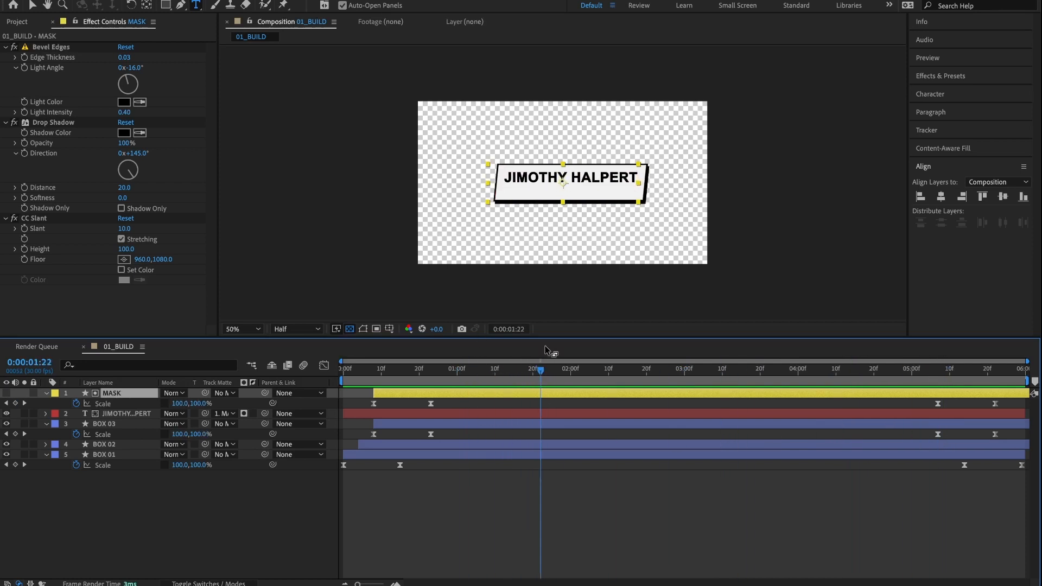
click(113, 499)
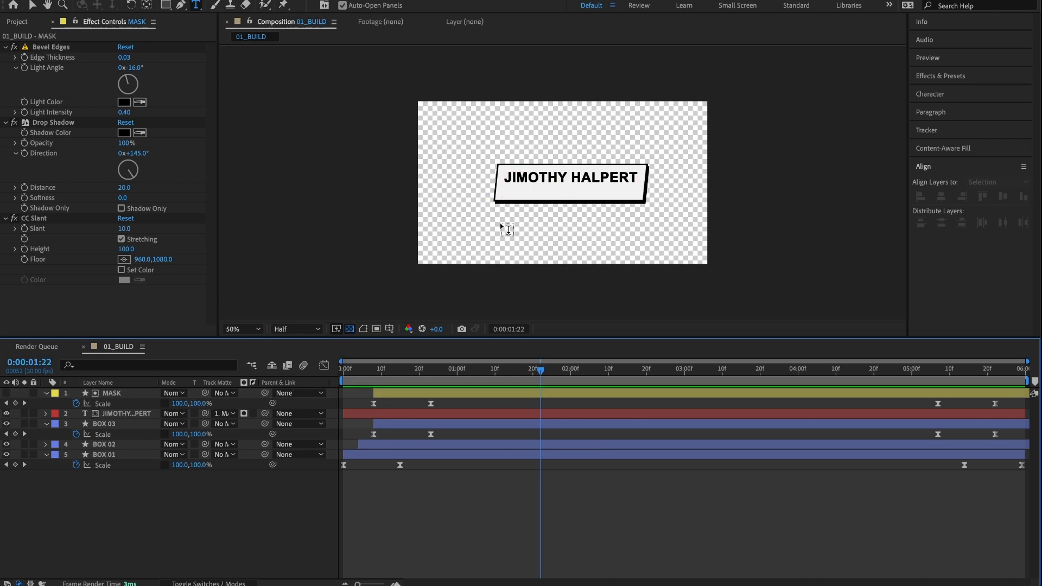
click(469, 224)
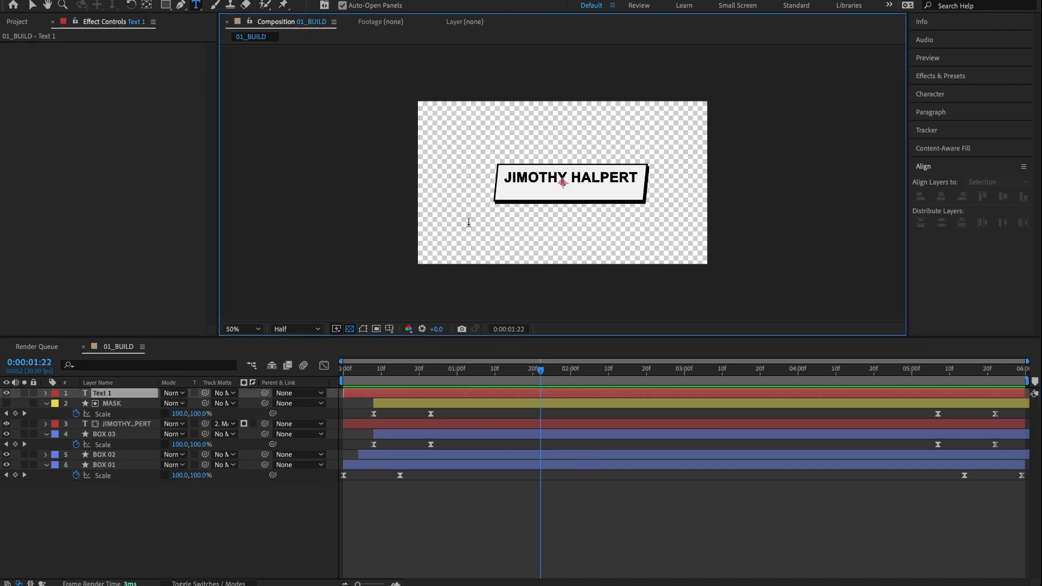
click(942, 95)
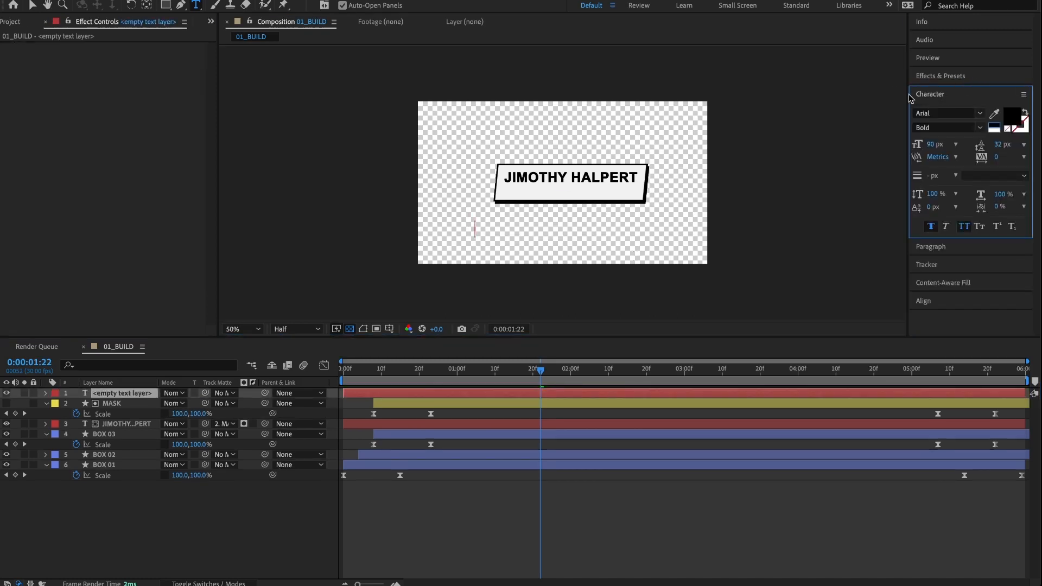
click(981, 129)
click(958, 140)
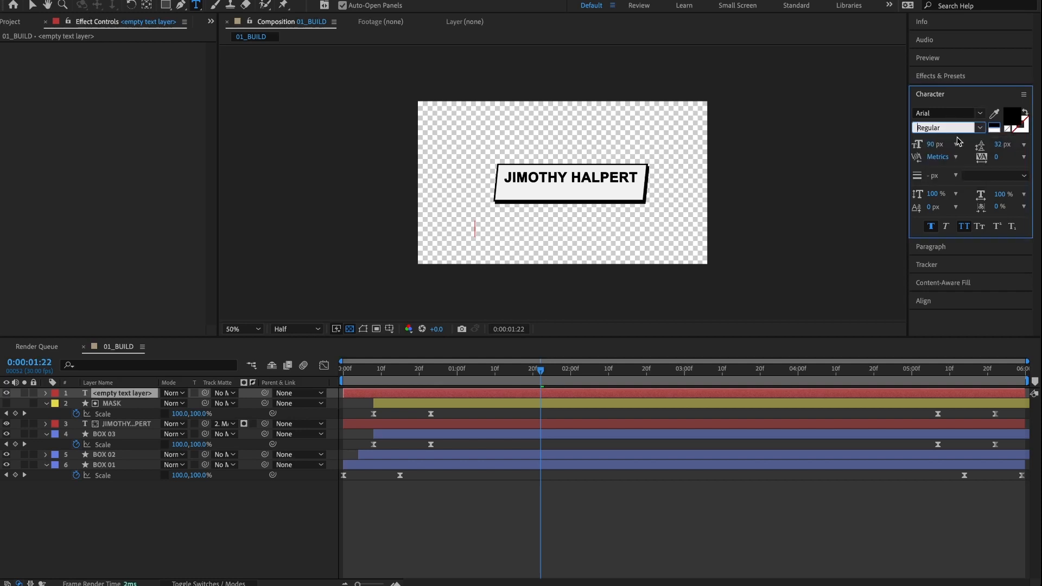
click(930, 144)
key(Return)
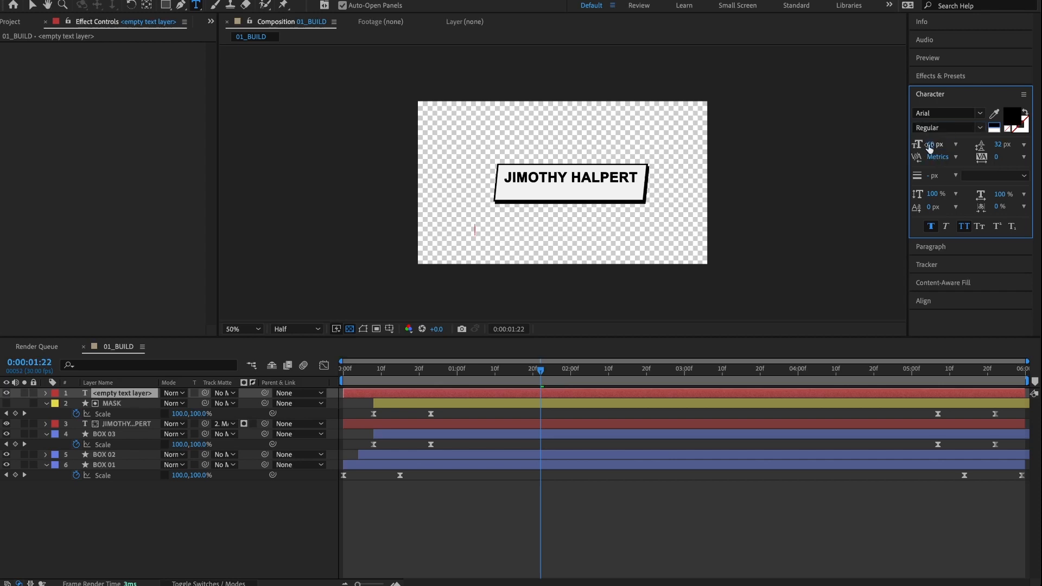
click(969, 227)
Enter "CEO, Big Tuna Inc." as the new layer's text, finish text editing, and switch to the Selection tool
text(CE)
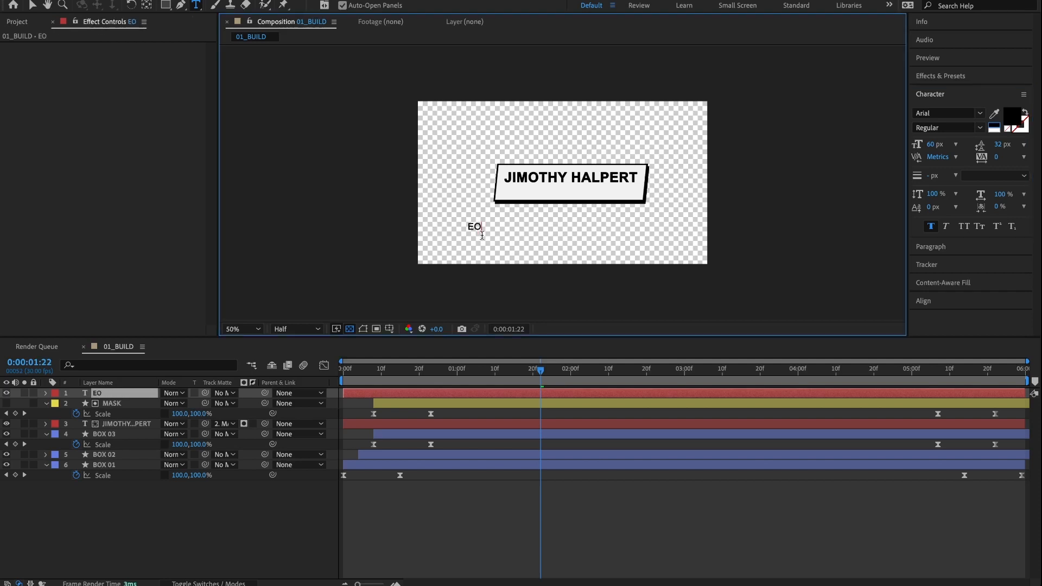
text(O, Big Tun)
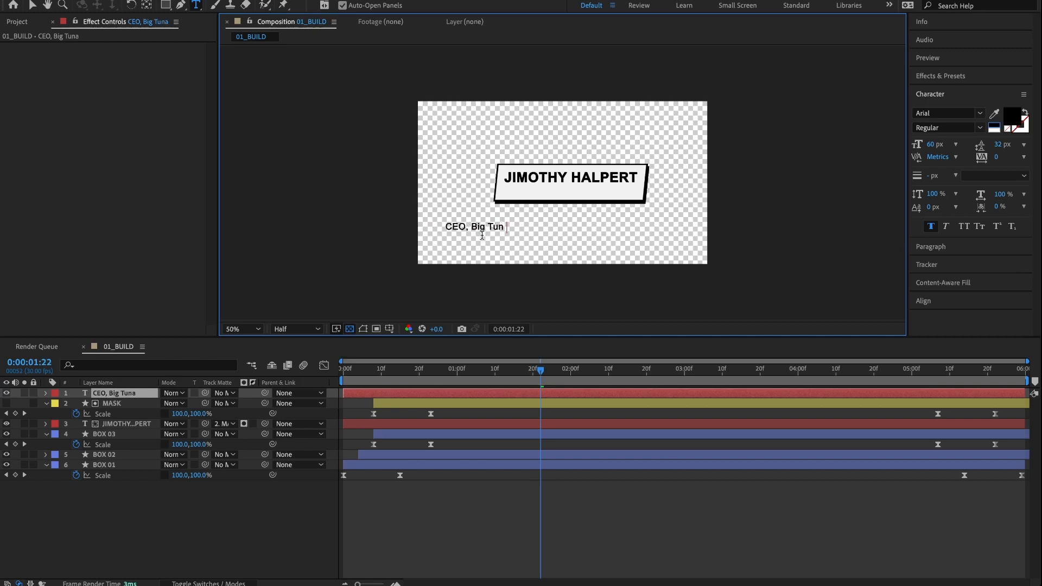
text(a Inc.)
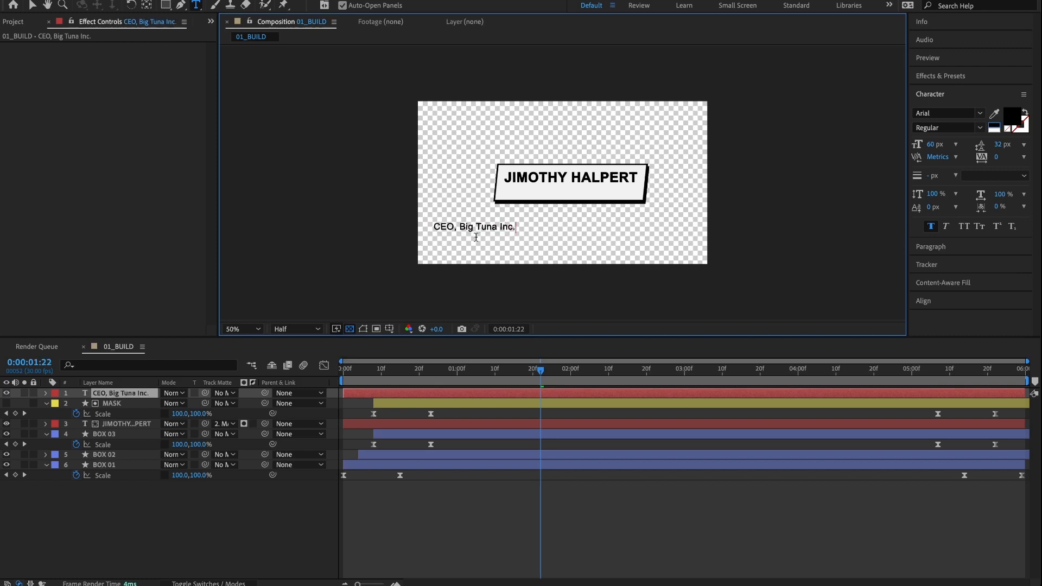
key(ctrl+Return)
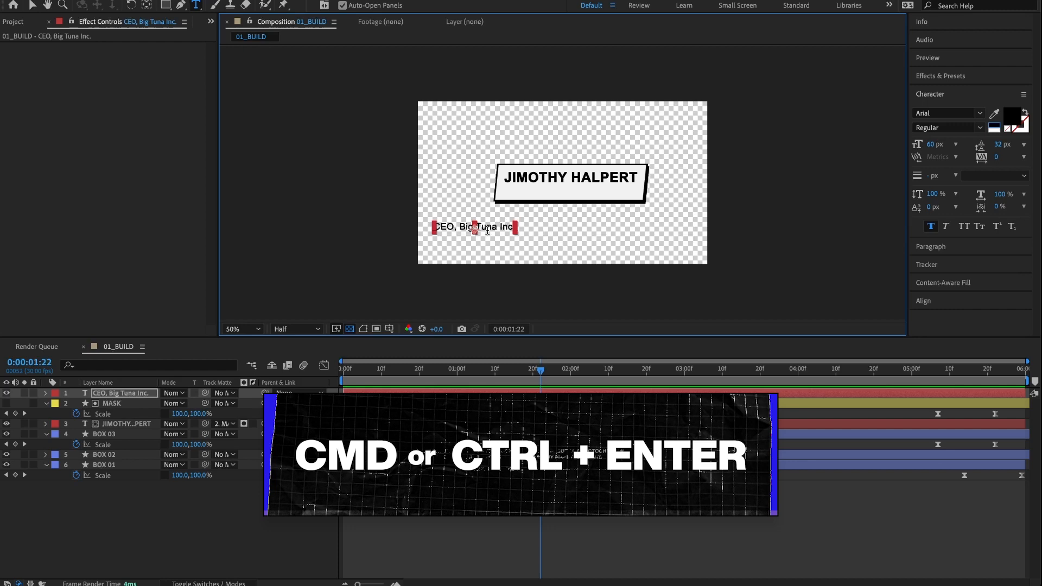
key(v)
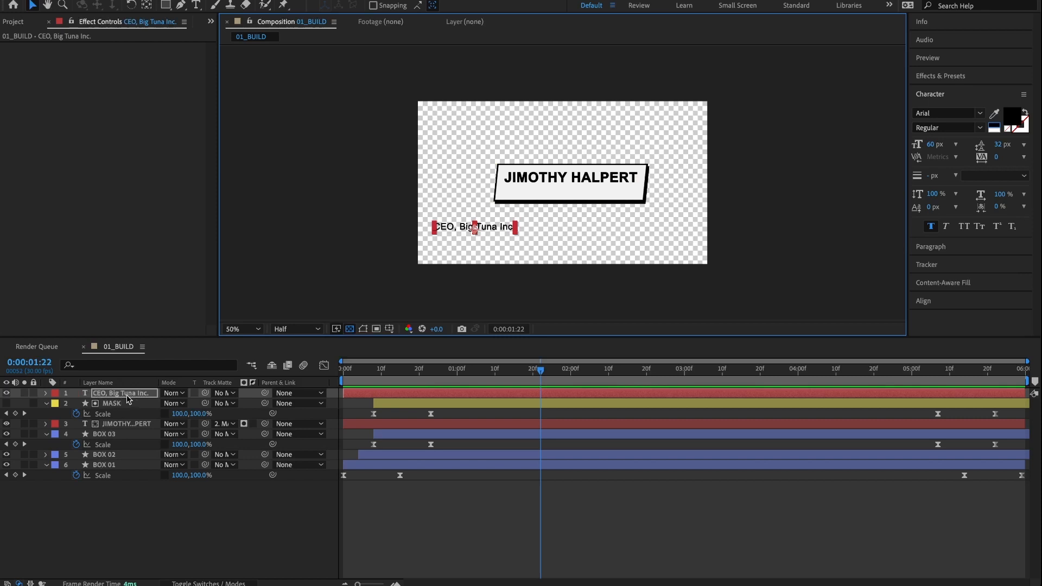
Reveal the subtitle layer's Transform properties and set its Position to 1016.0, 606.0, beneath the name text
click(47, 393)
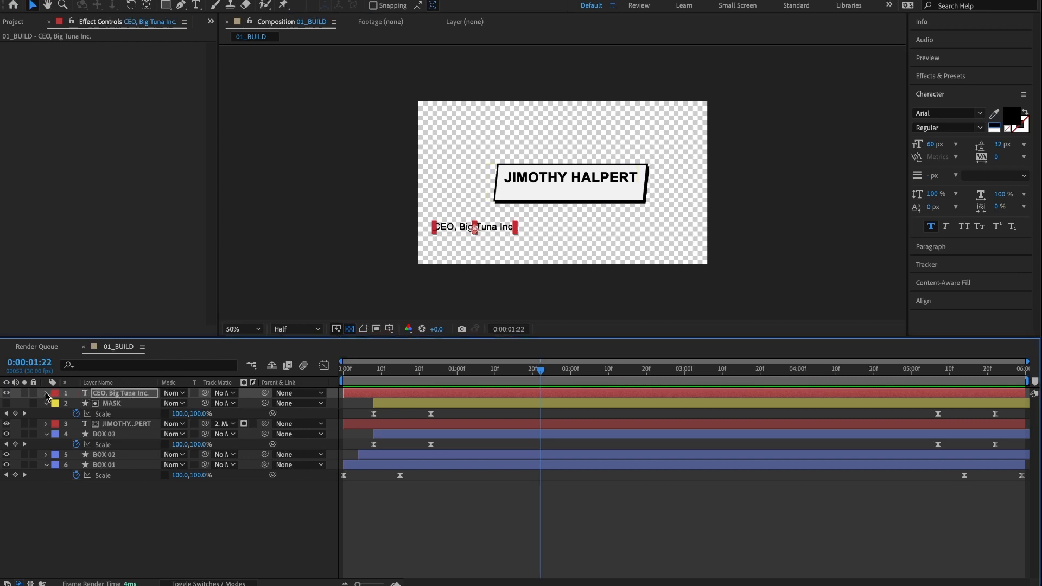
click(56, 414)
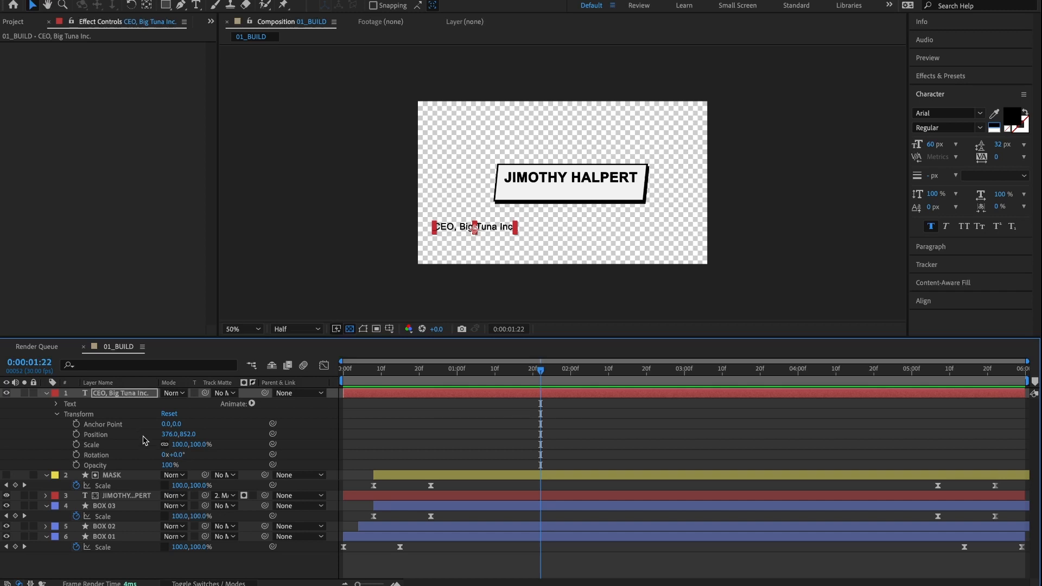
click(168, 434)
key(Return)
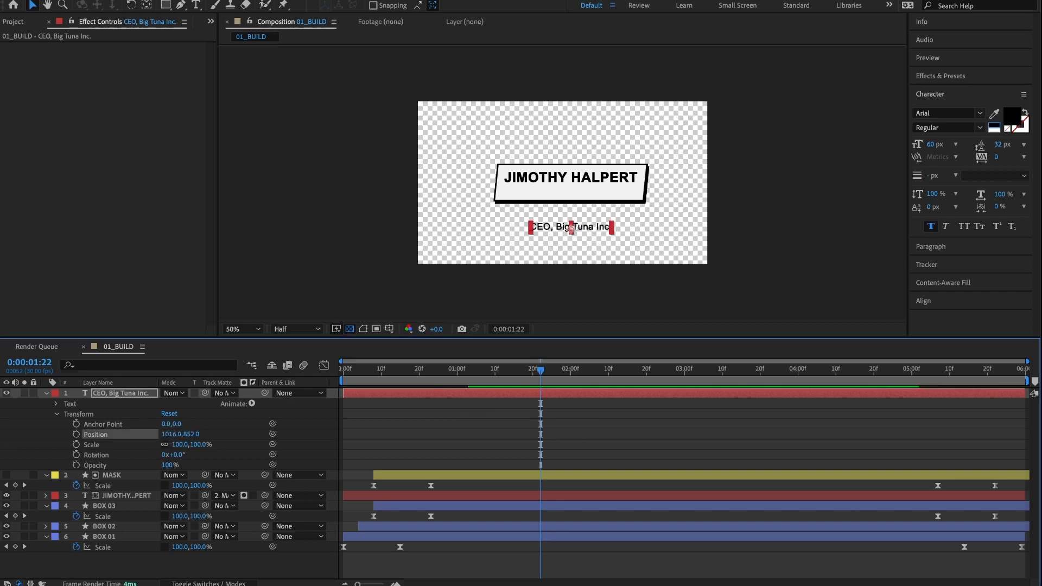
click(192, 433)
text(606)
key(Return)
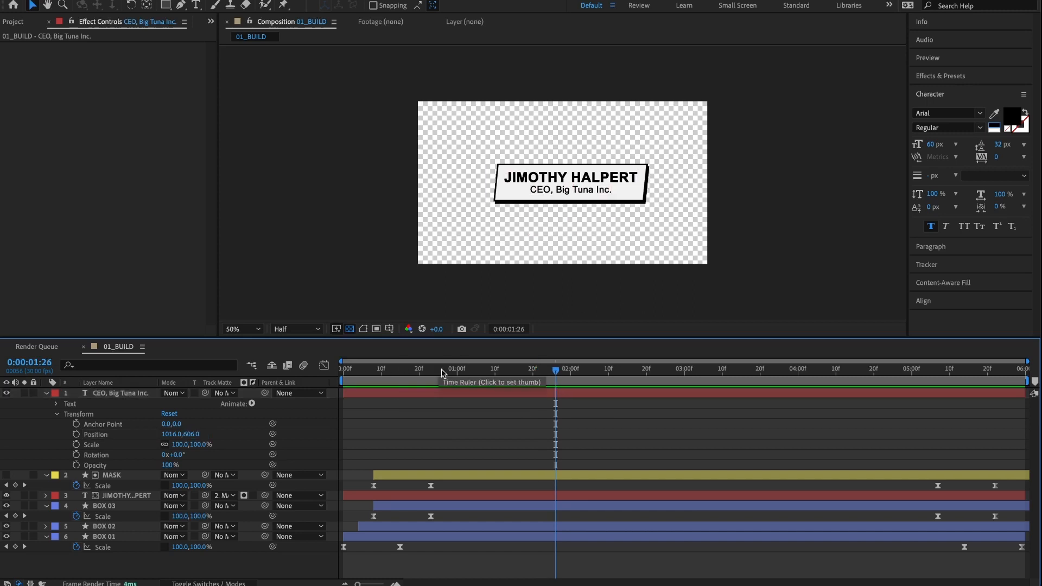
Trim the subtitle layer's start to 0:00:01:02
drag(375, 382, 465, 375)
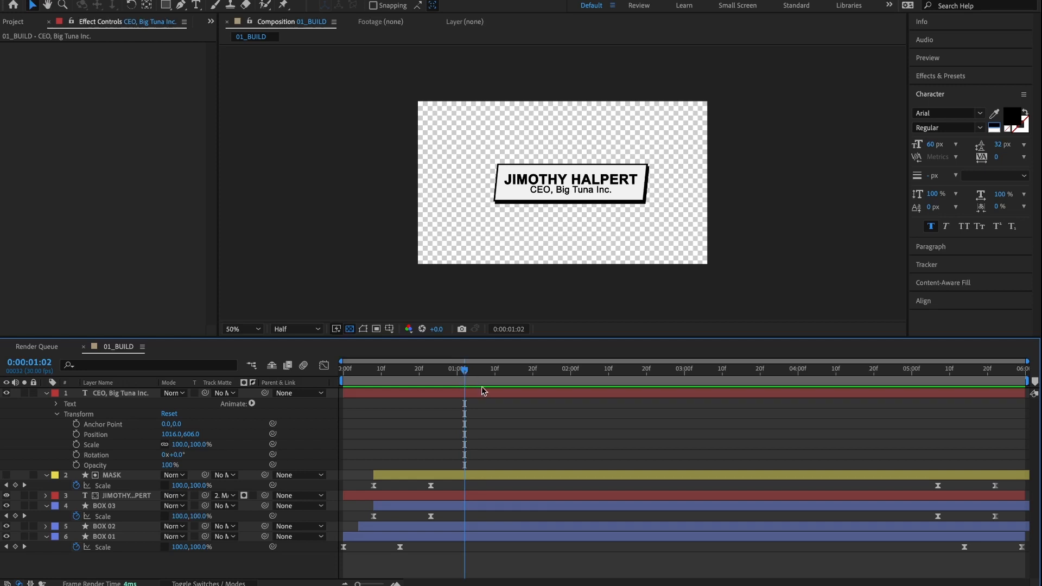
click(361, 395)
click(444, 395)
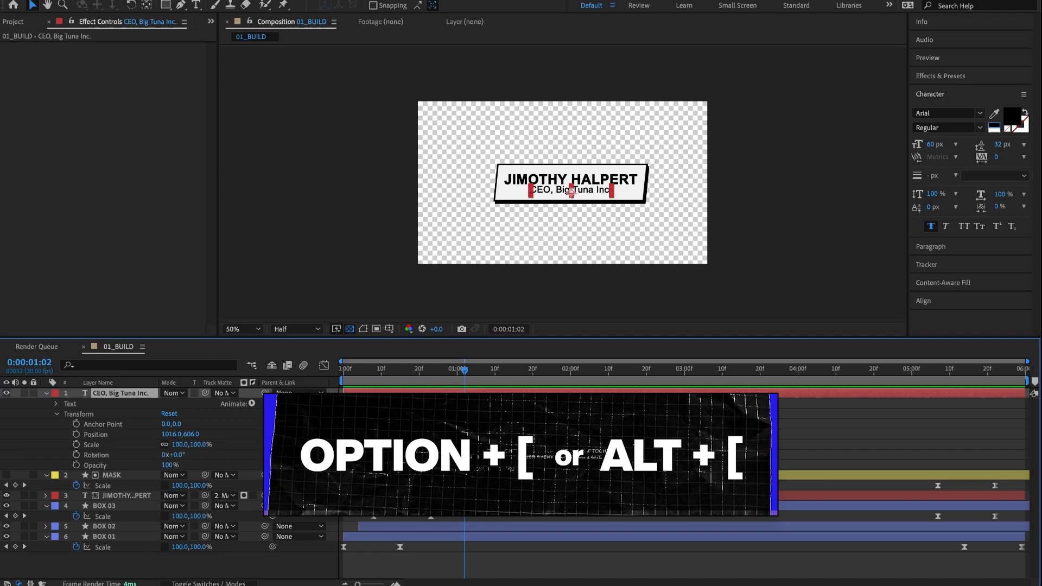
key(alt+bracketleft)
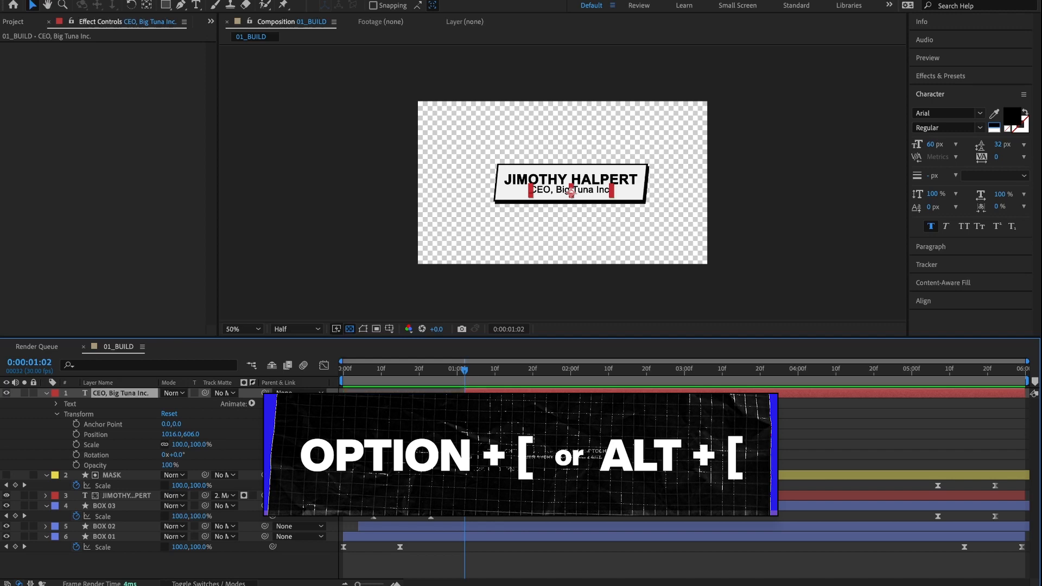
Trim the subtitle layer's end to 0:00:05:04
click(722, 369)
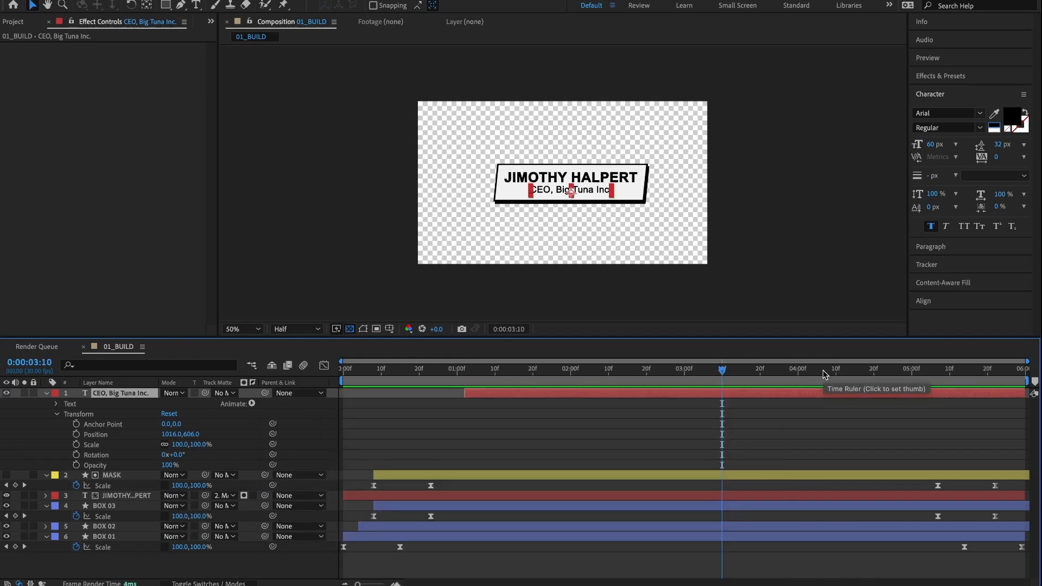
drag(826, 373, 926, 382)
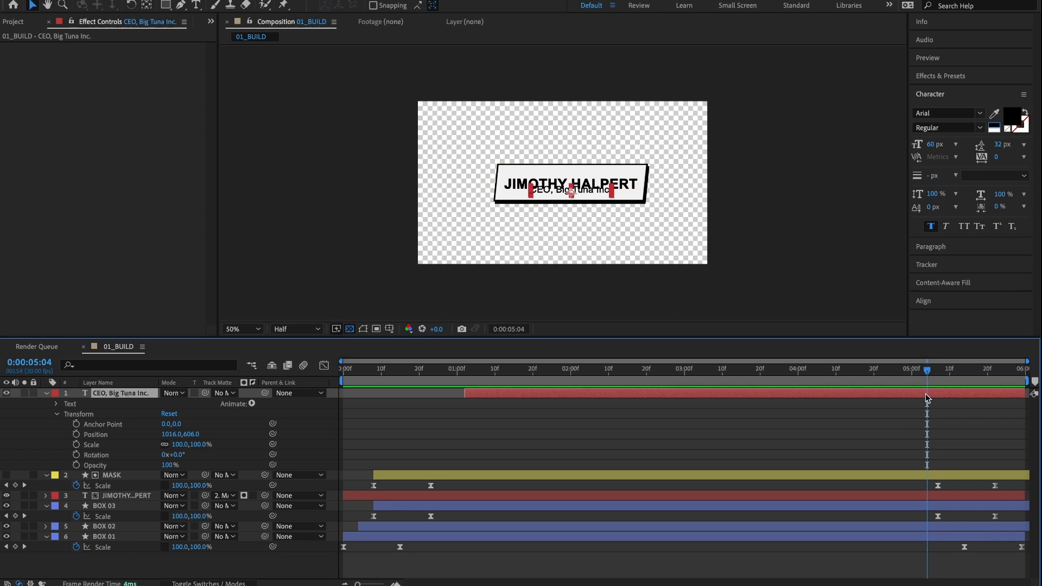
key(alt+bracketright)
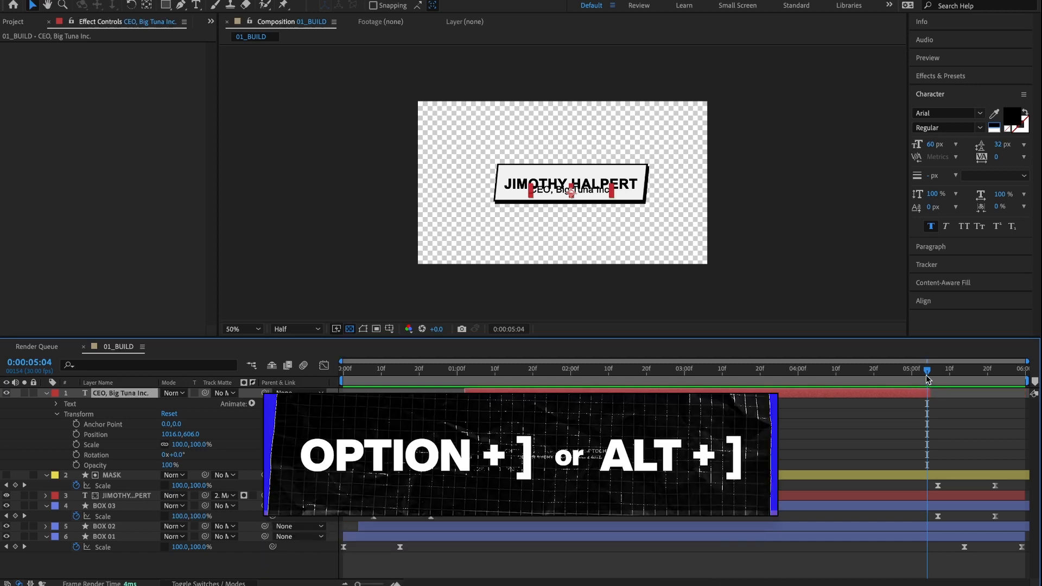
Preview the animation from the start, collapse the layer properties, and examine the subtitle's appearance between 0:00:01:00 and 0:00:01:17
drag(928, 374, 329, 367)
key(space)
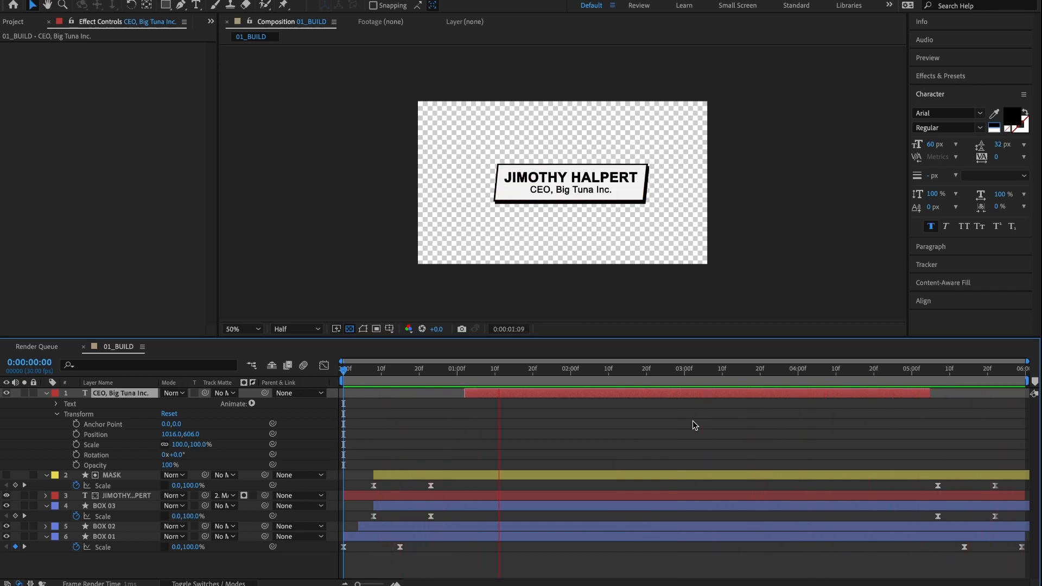
click(454, 380)
drag(455, 380, 523, 378)
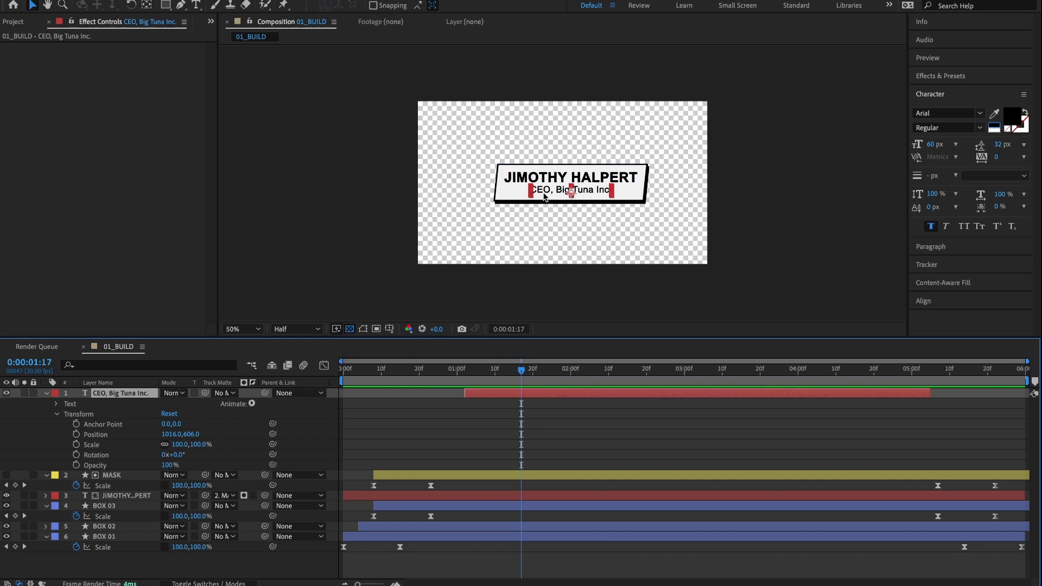
key(Home)
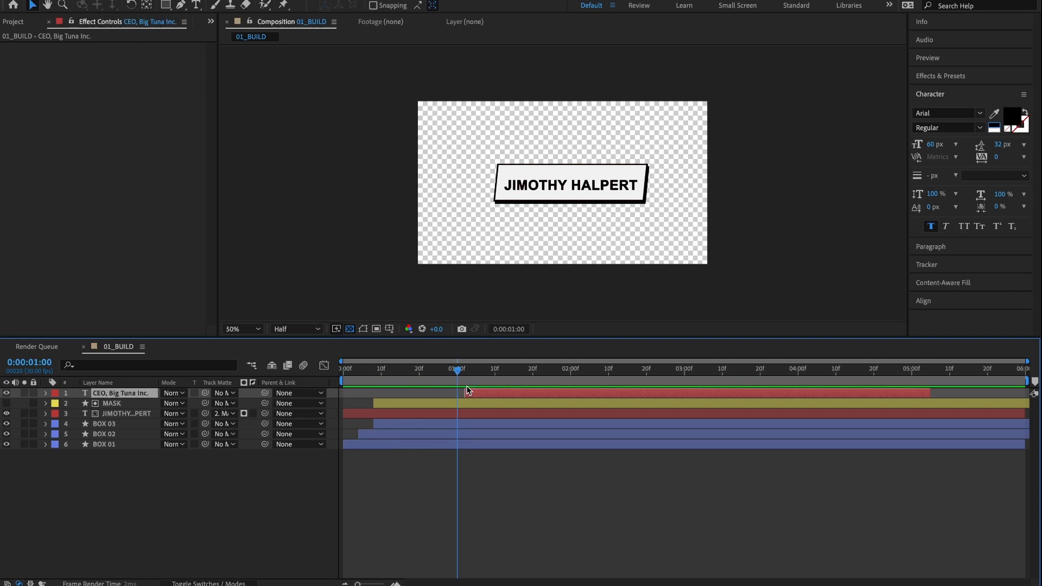
drag(467, 389, 503, 423)
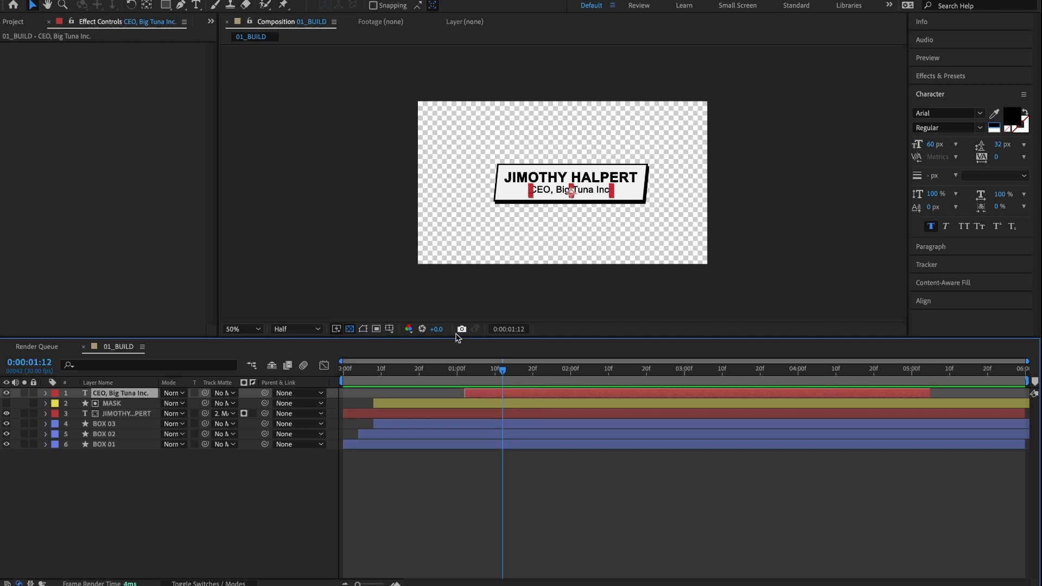
Return to 0:00:00:00 and add a new adjustment layer above all other layers
key(Home)
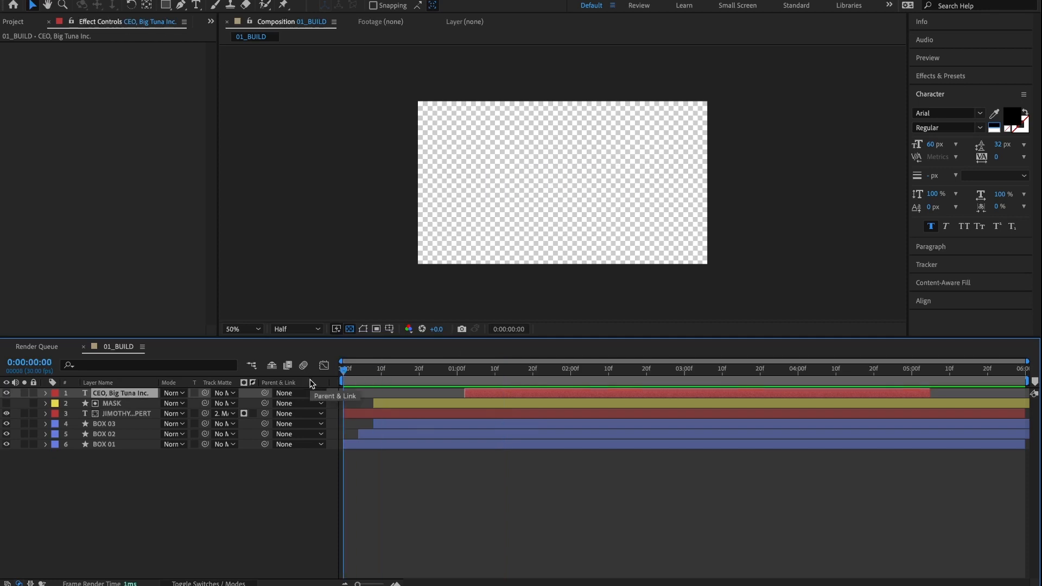
click(124, 485)
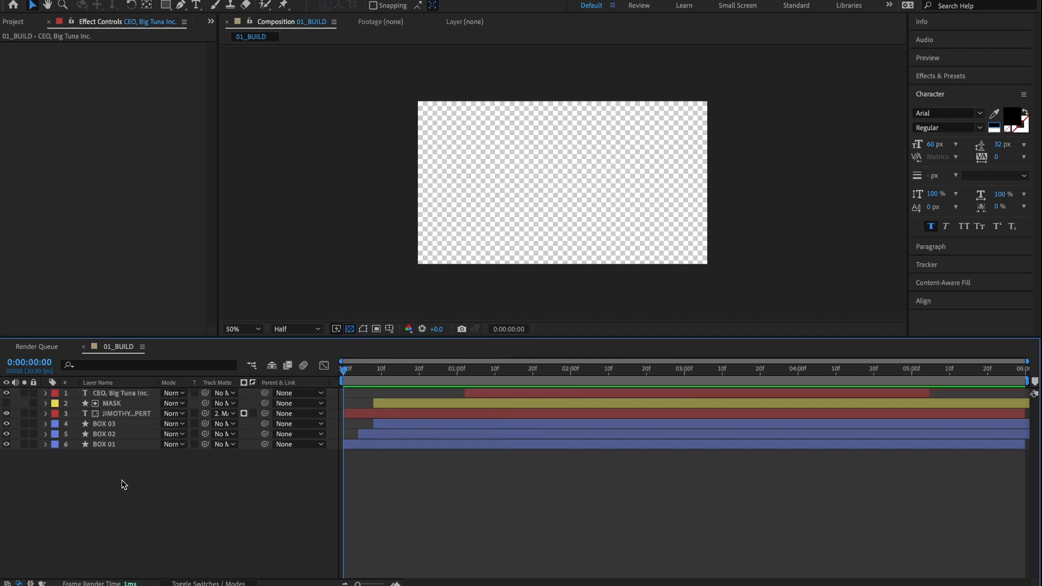
right_click(94, 462)
mouse_move(212, 473)
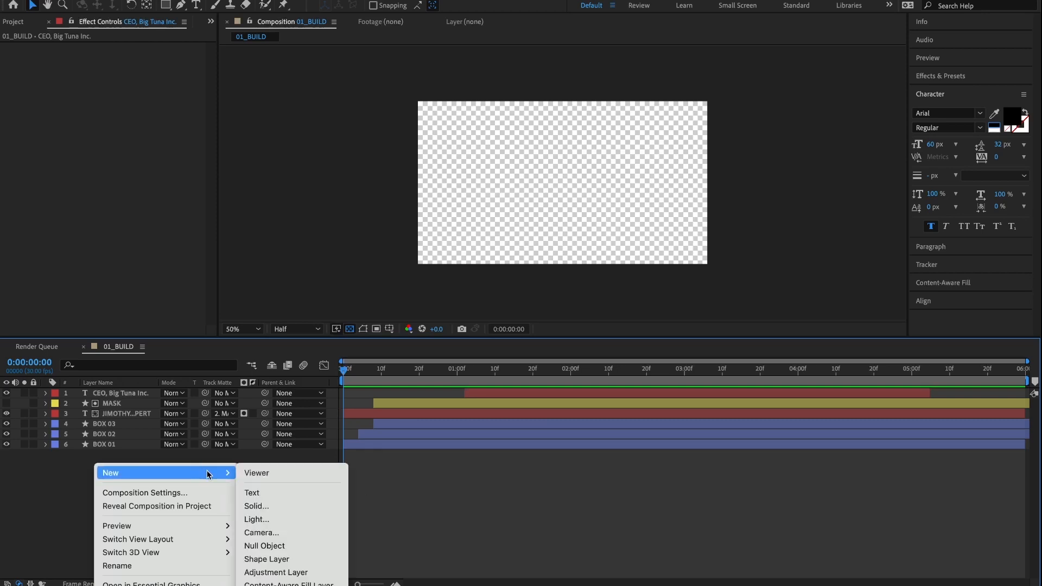
click(269, 574)
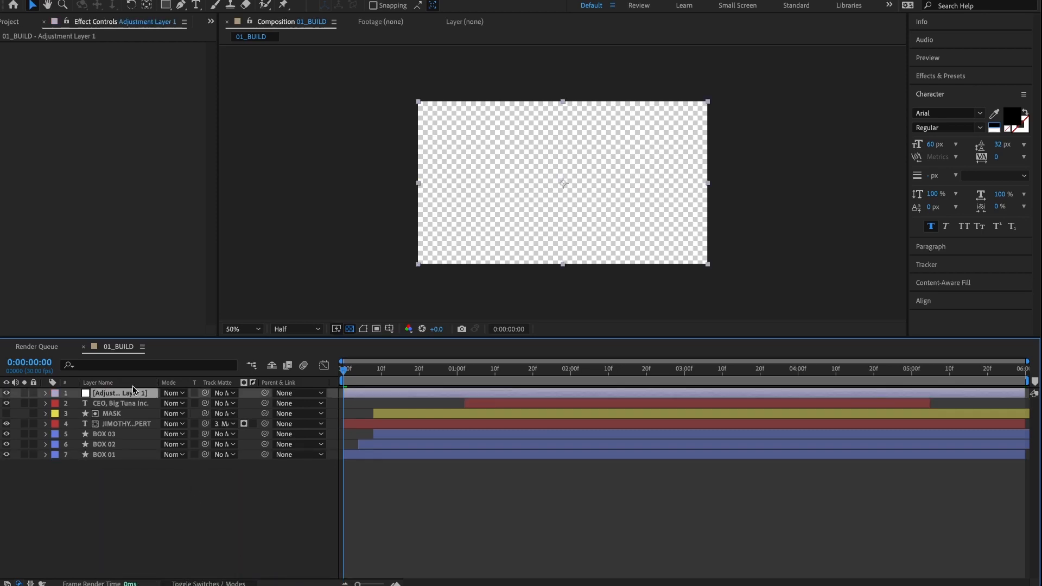
Rename the new adjustment layer as Displacement
key(Return)
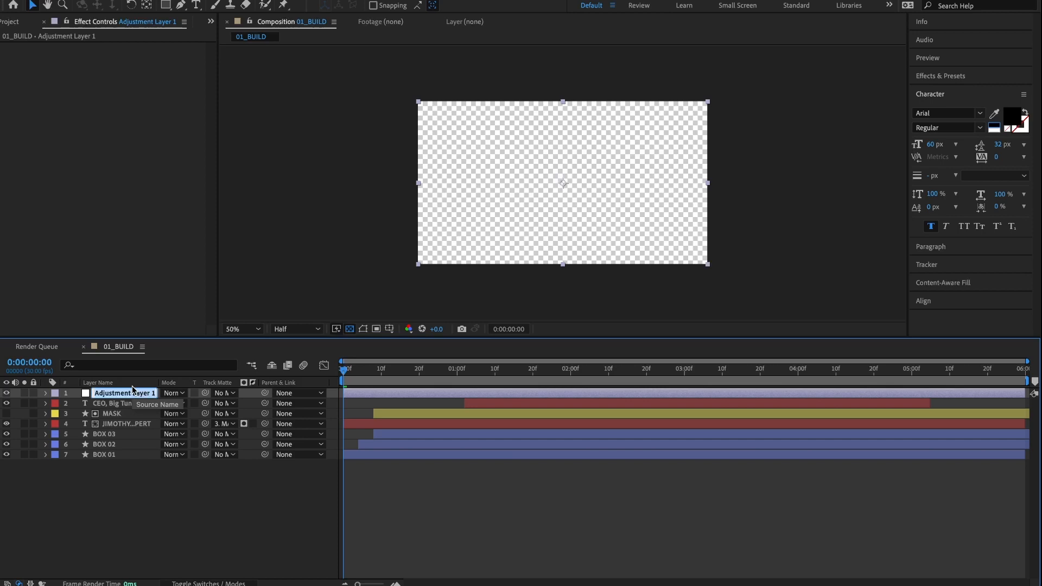
text(Displacement)
key(Return)
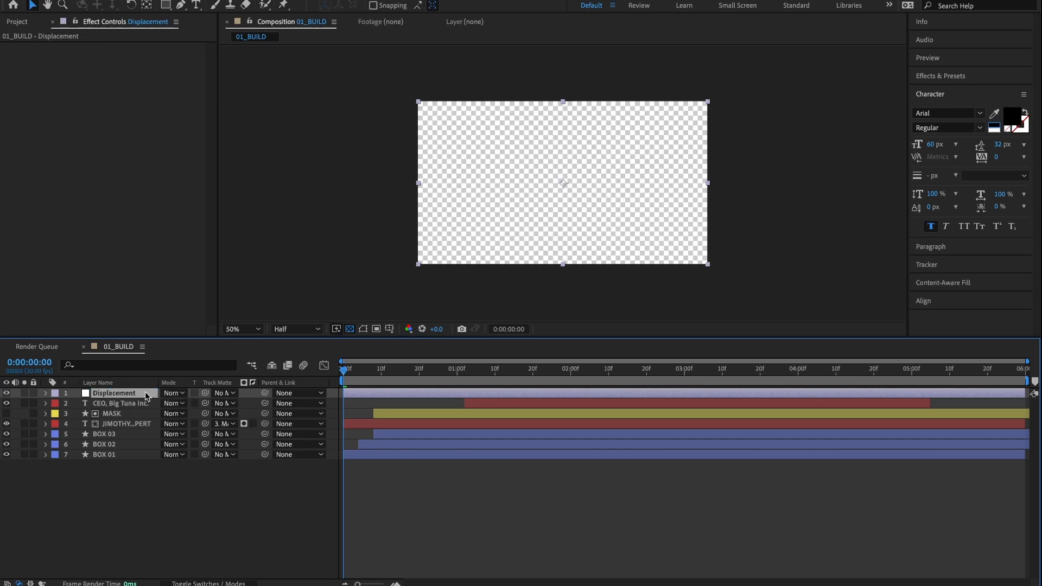
Find the Turbulent Displace effect and apply it to the Displacement layer
click(947, 77)
click(966, 93)
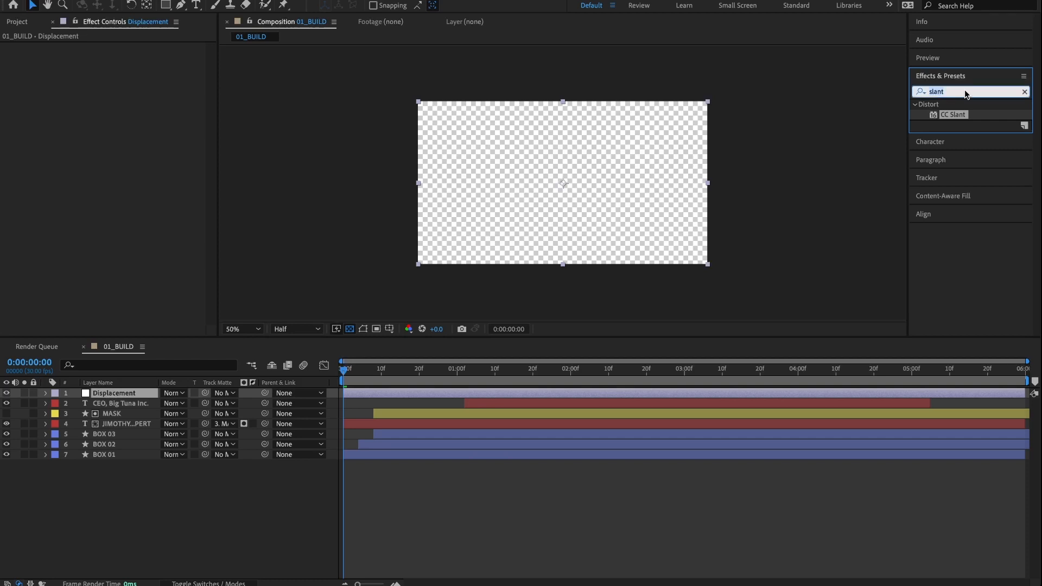
text(turbule)
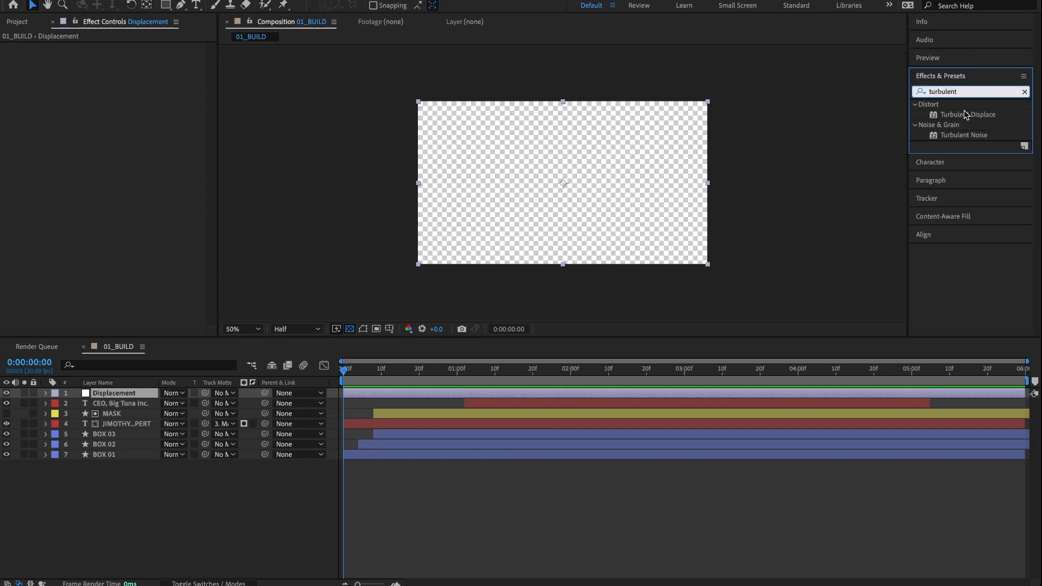
double_click(980, 114)
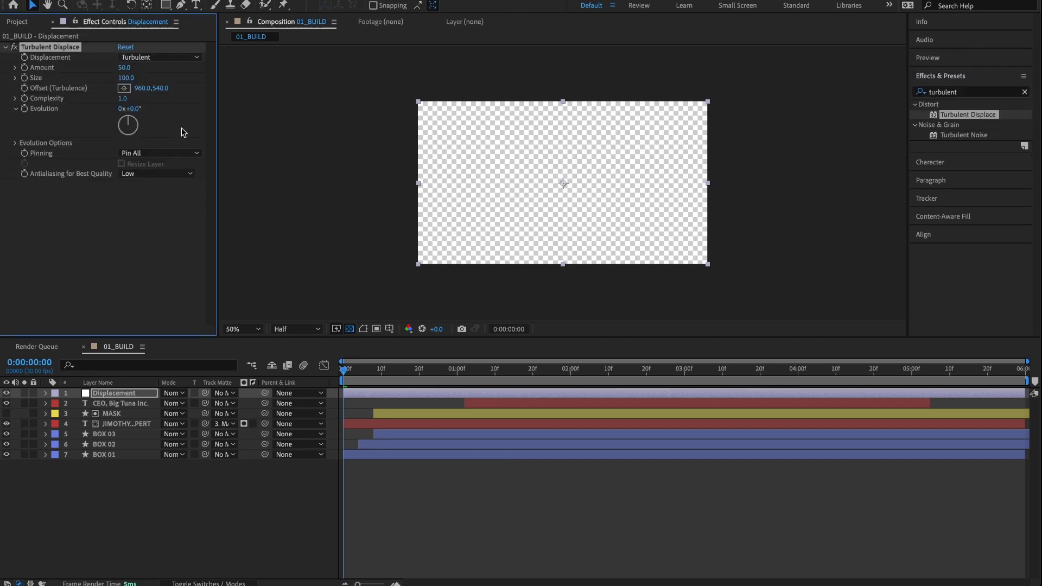
With the full title in view at 0:00:01:22, set the Turbulent Displace amount to 25 and size to 3
drag(407, 371, 540, 374)
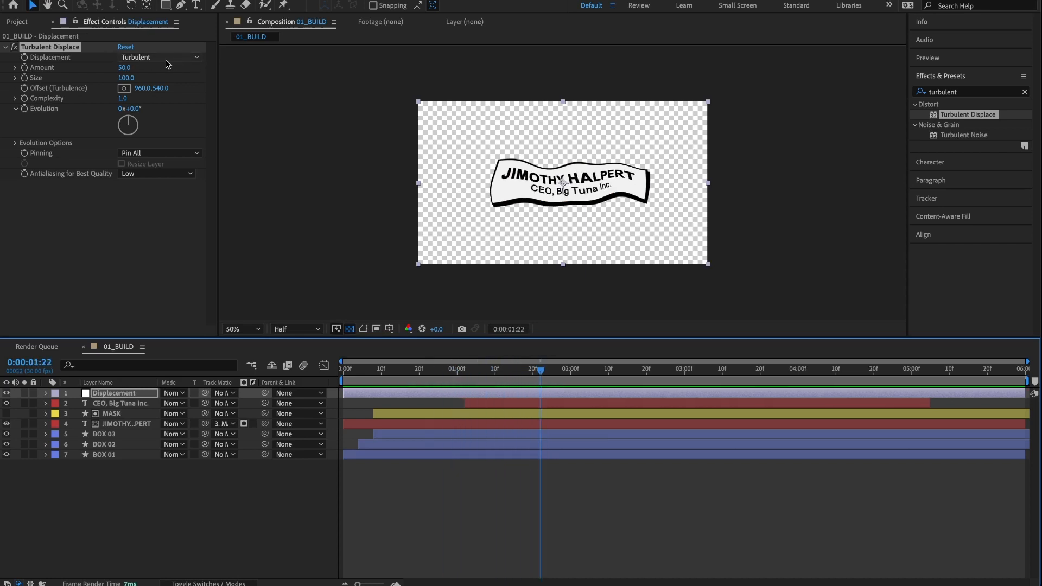
click(123, 68)
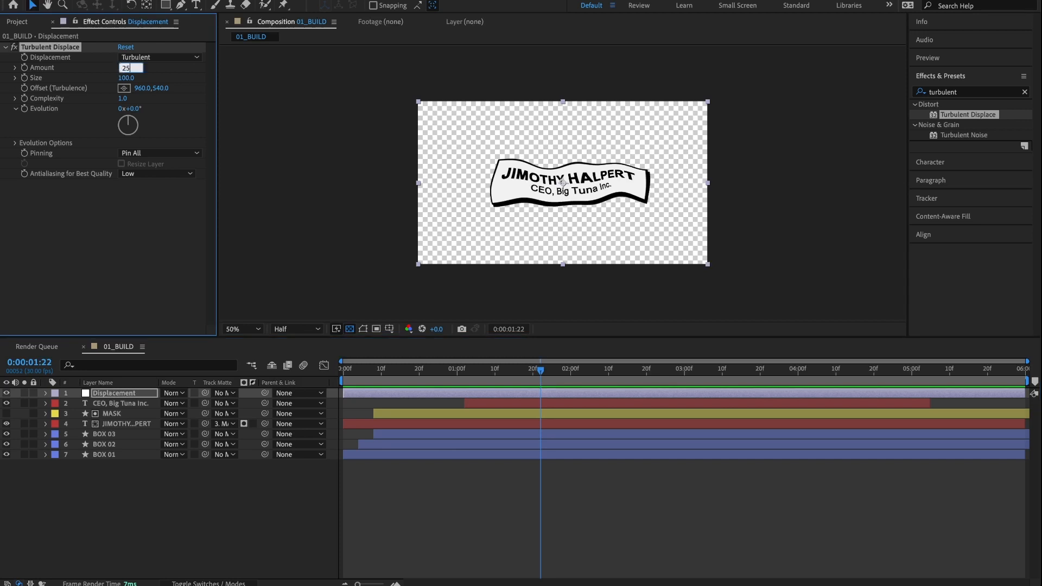
text(25)
click(126, 77)
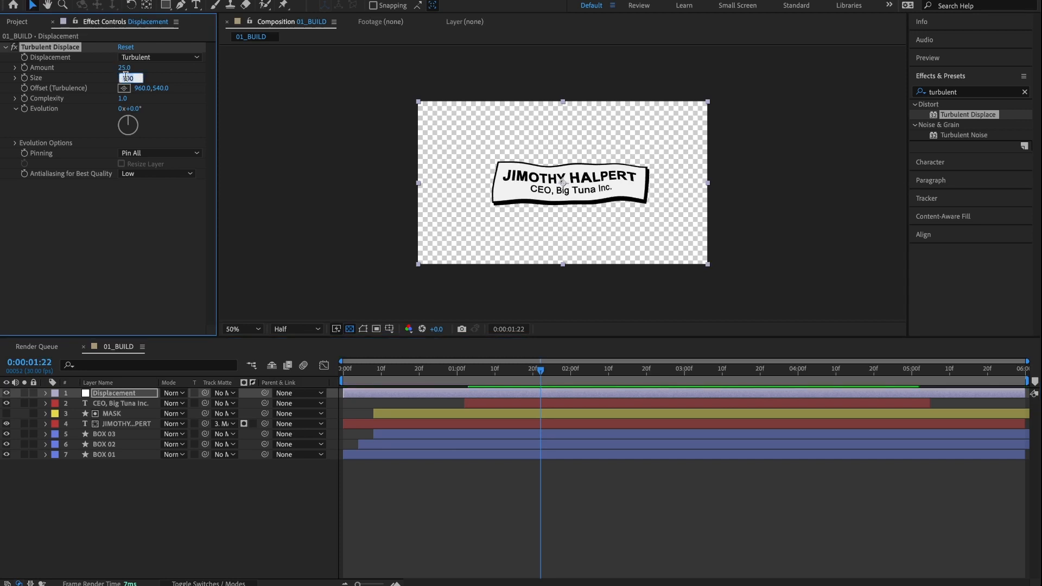
text(3)
key(Return)
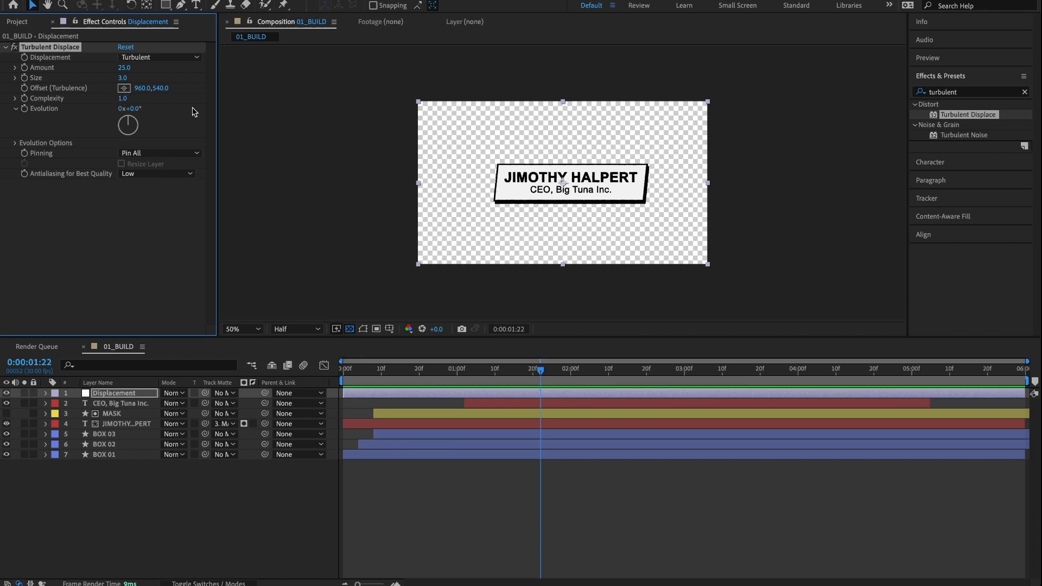
Animate the Turbulent Displace evolution from a keyframe at 0:00:00:00 to 15 revolutions at 0:00:05:29
drag(541, 369, 335, 369)
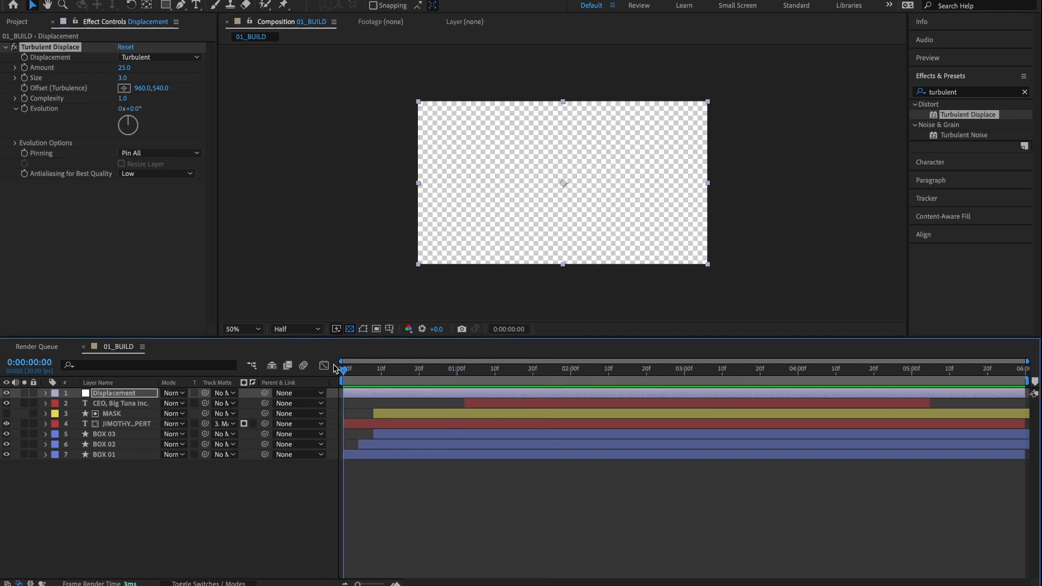
click(26, 109)
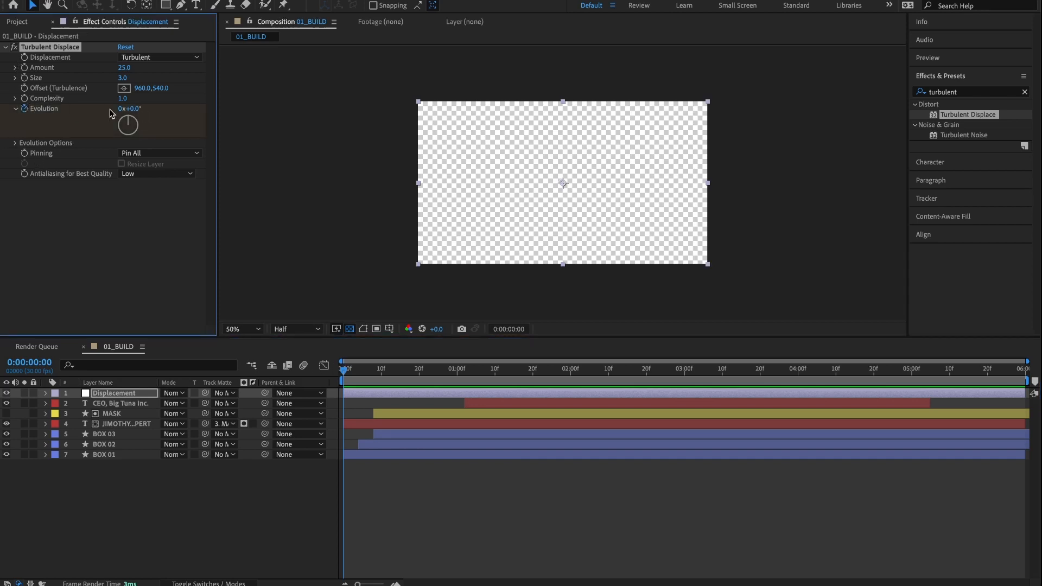
drag(342, 374, 1039, 447)
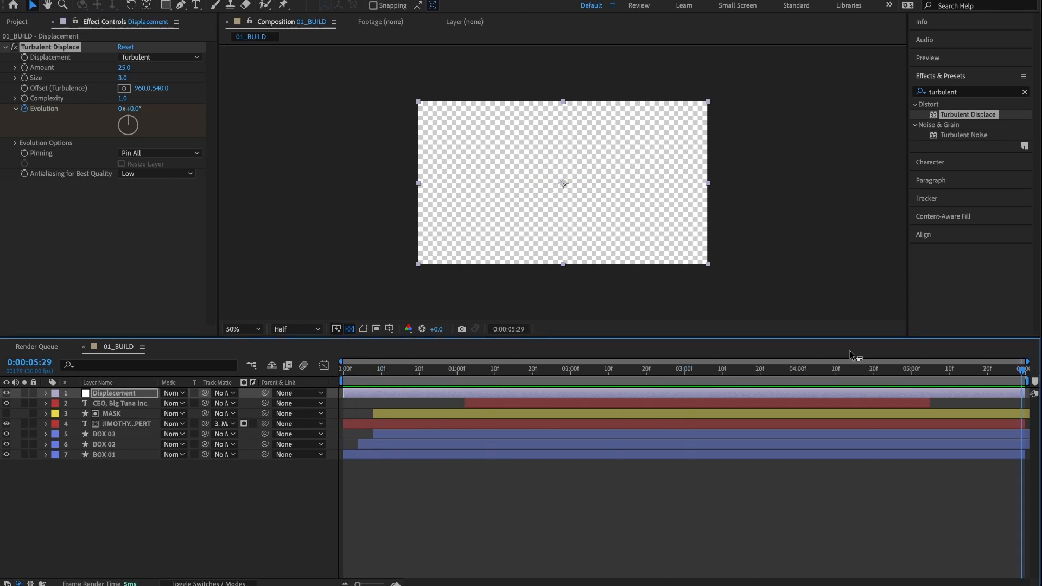
click(123, 109)
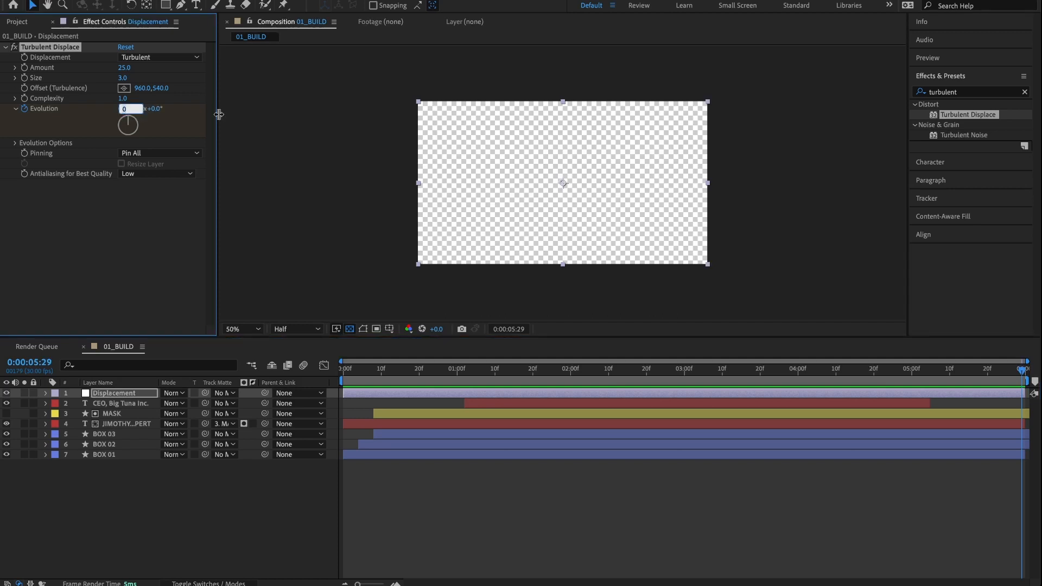
text(5)
key(Return)
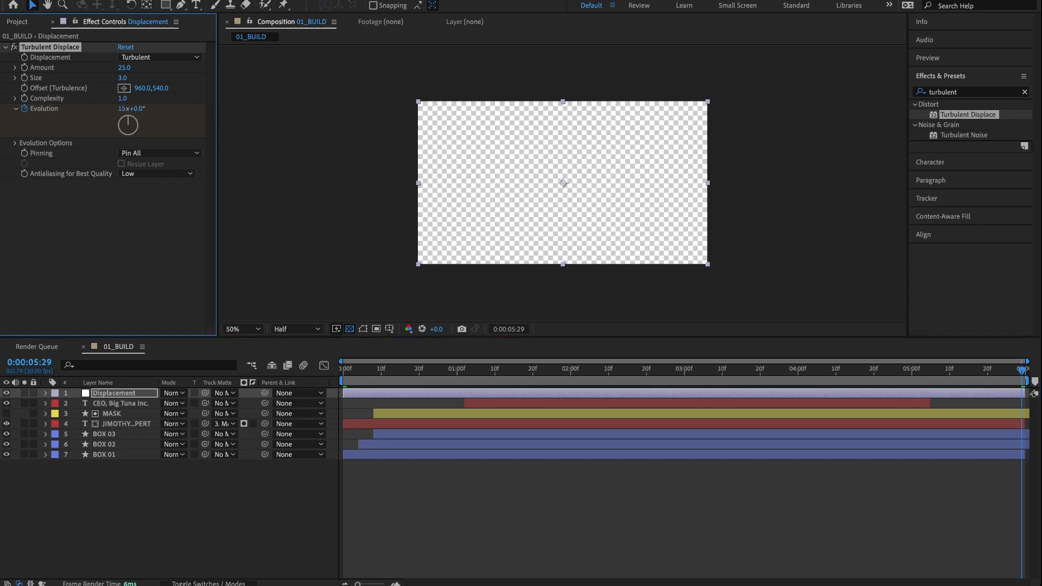
click(117, 109)
text(15)
key(Return)
Preview the animation and examine the displaced edges of the title up close and at normal size
key(space)
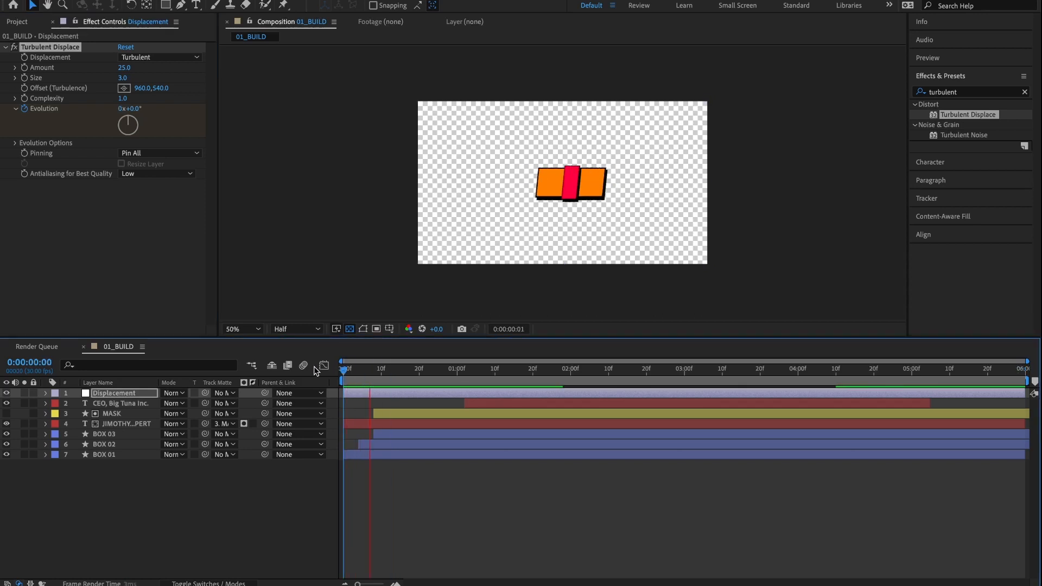
key(period)
key(period)
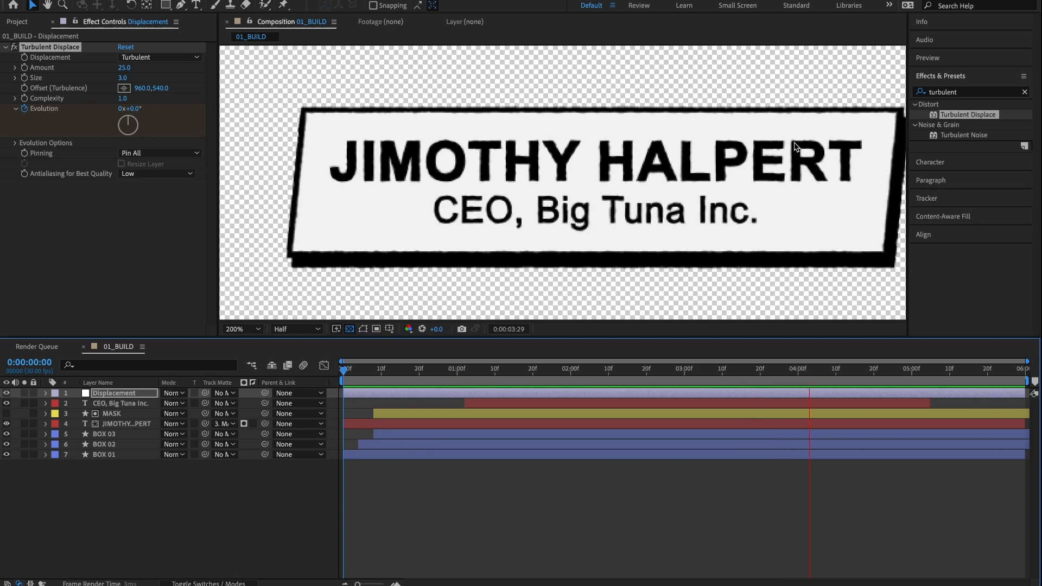
key(comma)
key(comma)
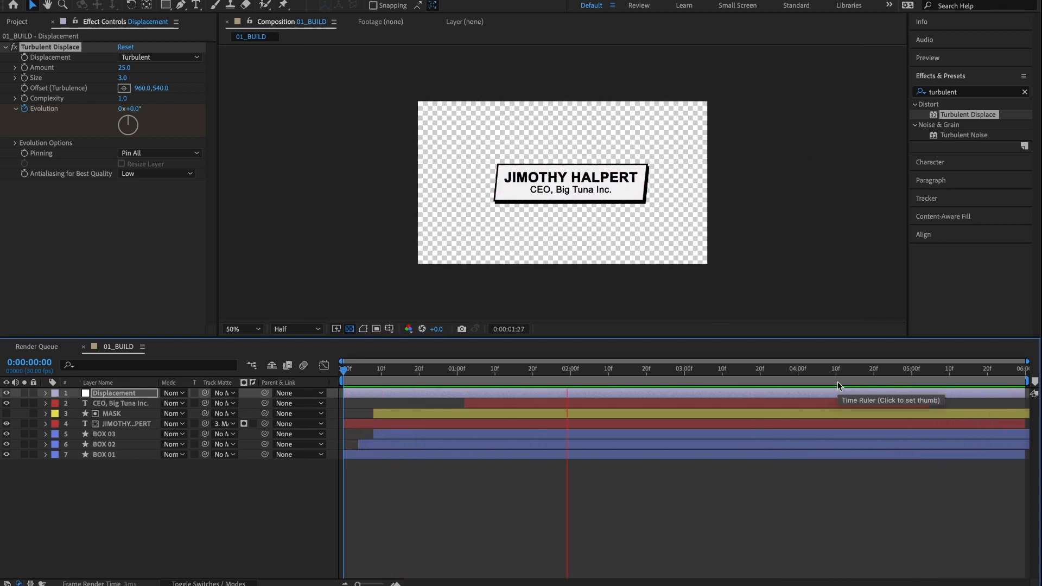
key(space)
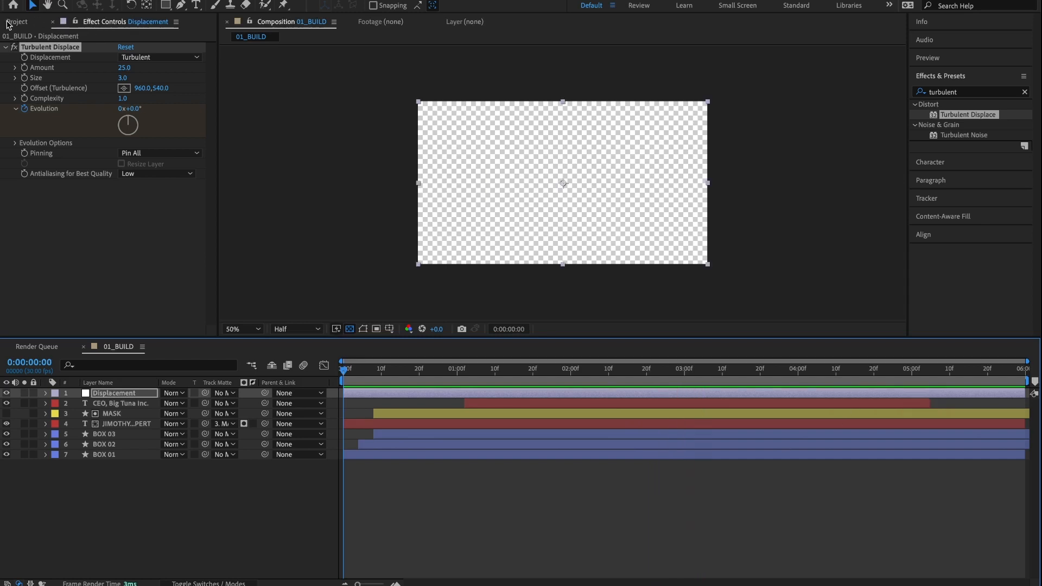
Create a new composition named 02_EDIT and place the 01_BUILD composition in it as a layer
click(16, 22)
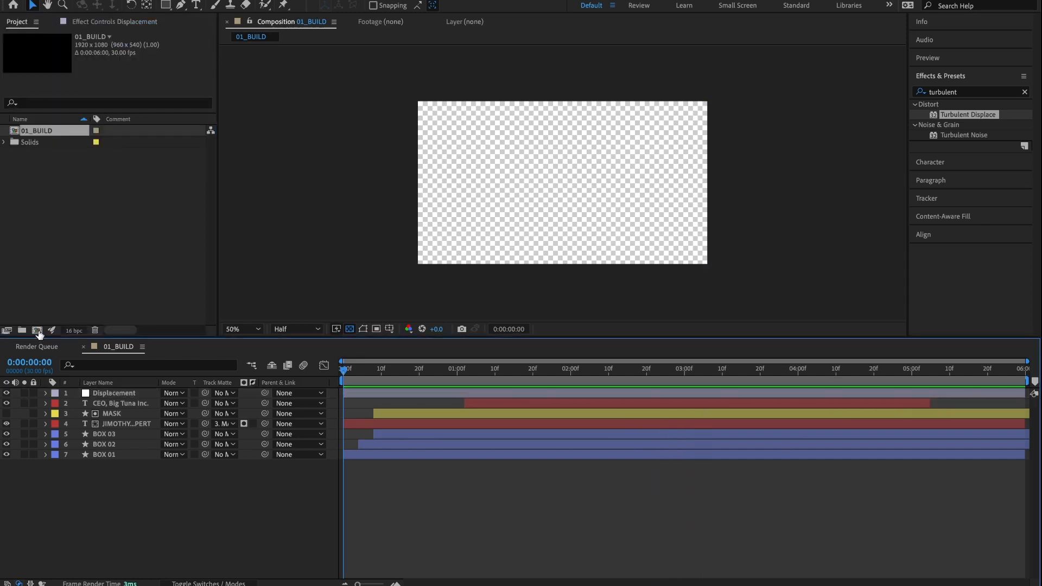
click(38, 331)
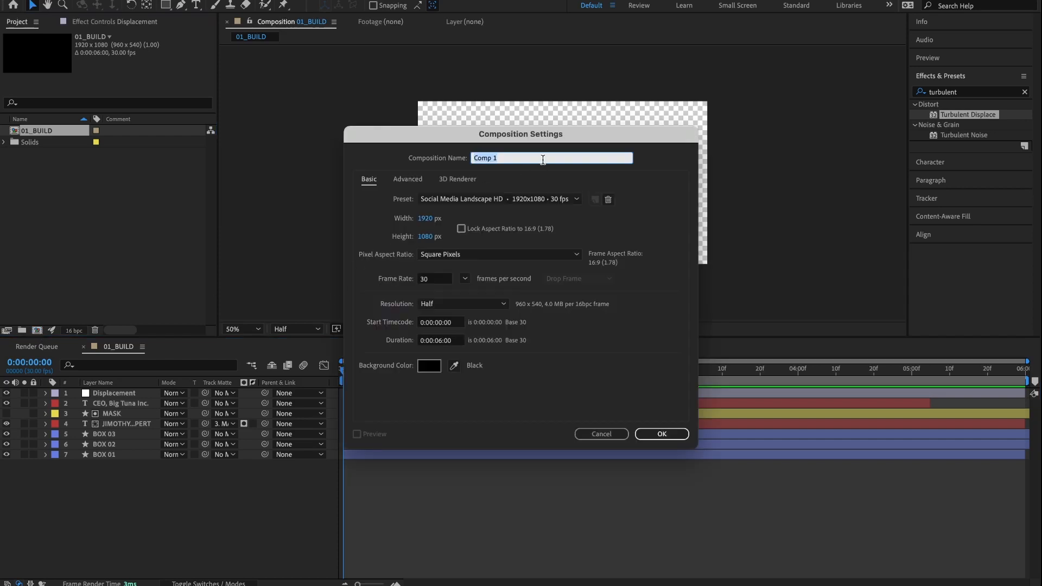
text(02_EDIT)
click(642, 433)
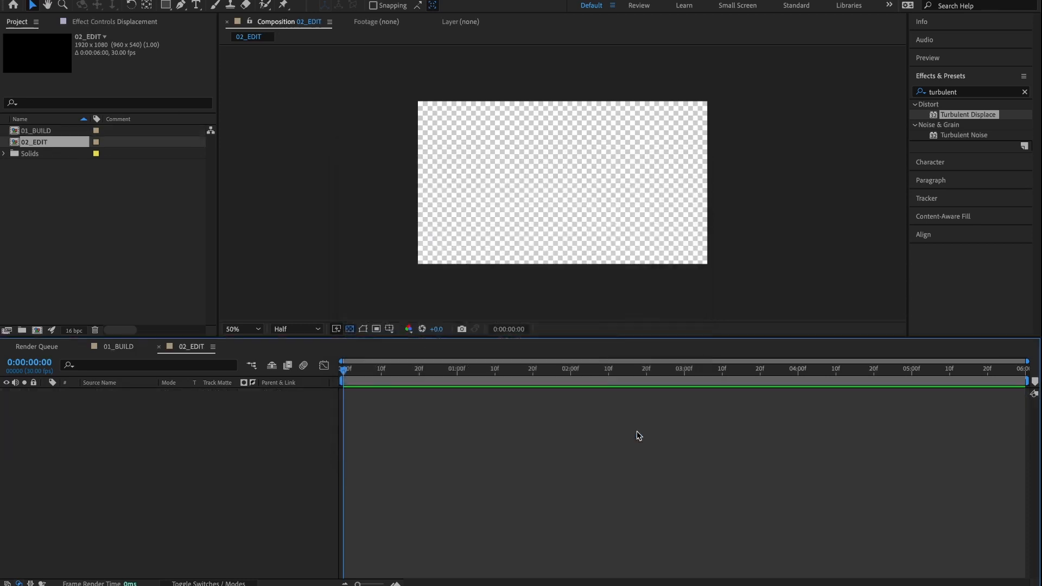
drag(36, 129, 152, 413)
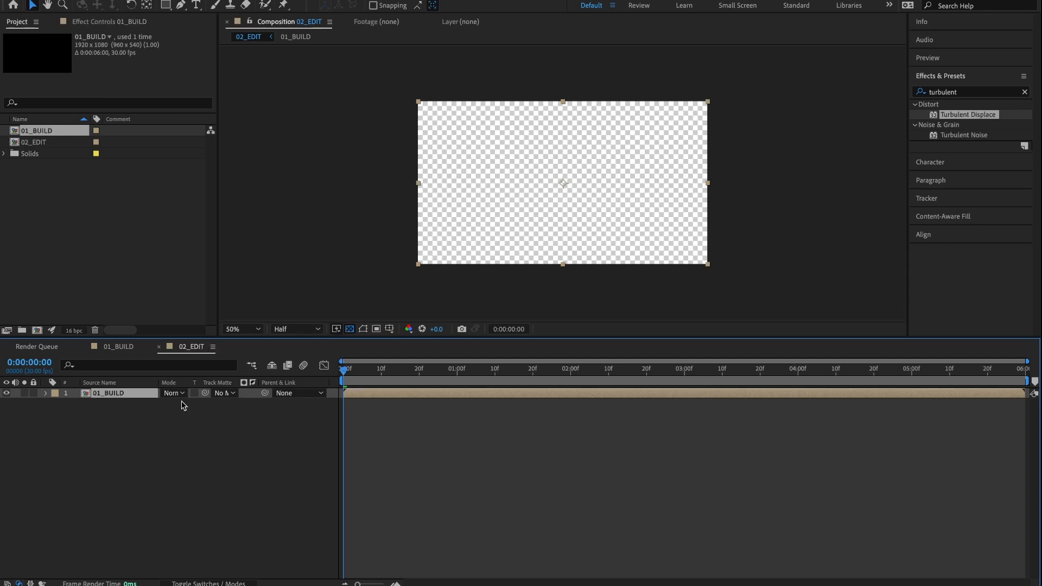
click(453, 422)
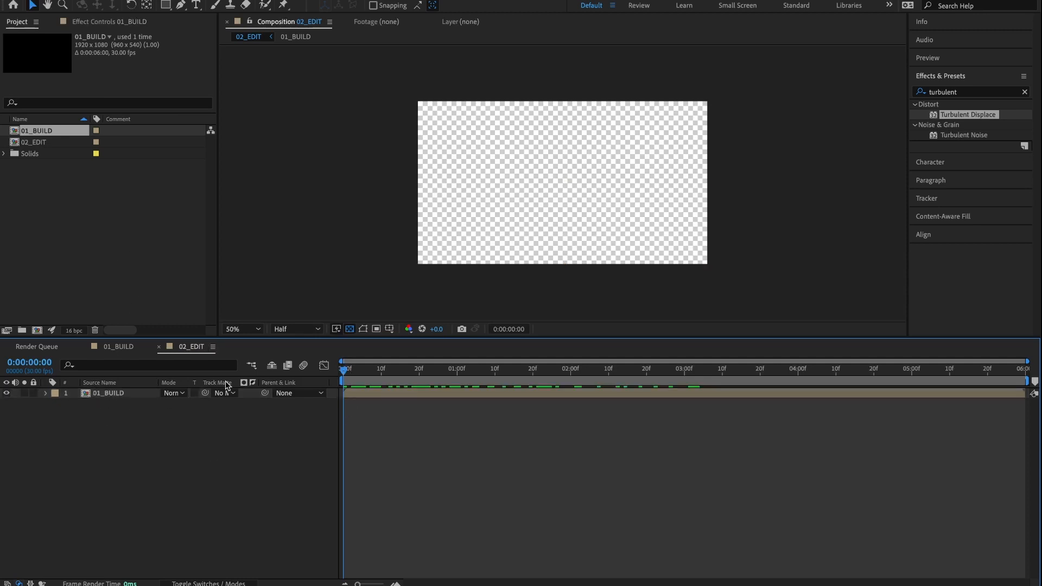
Reveal the 01_BUILD layer's scale and rotation, and keyframe its rotation at -5° at 0:00:00:00
click(124, 394)
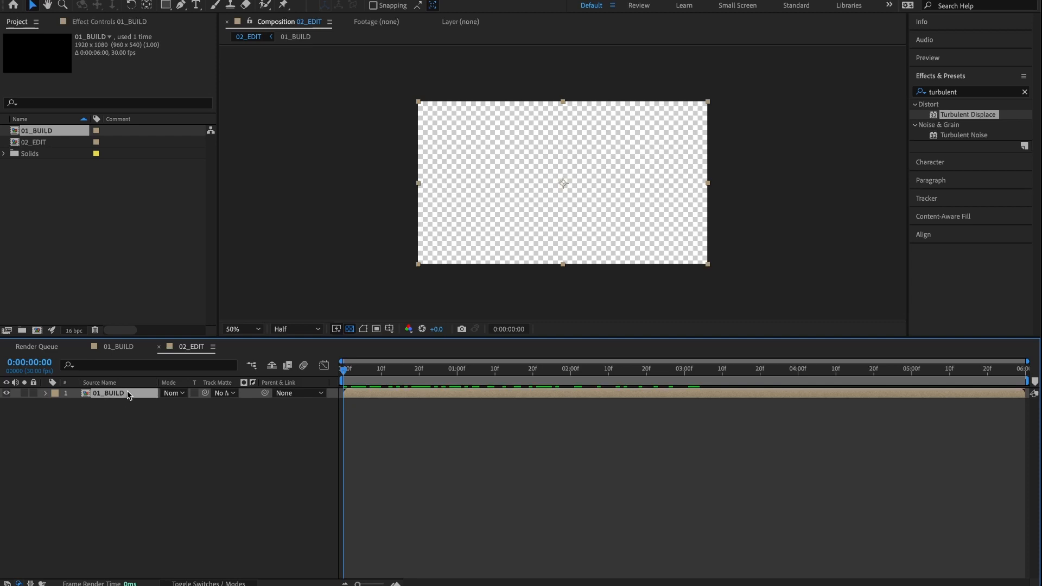
key(s)
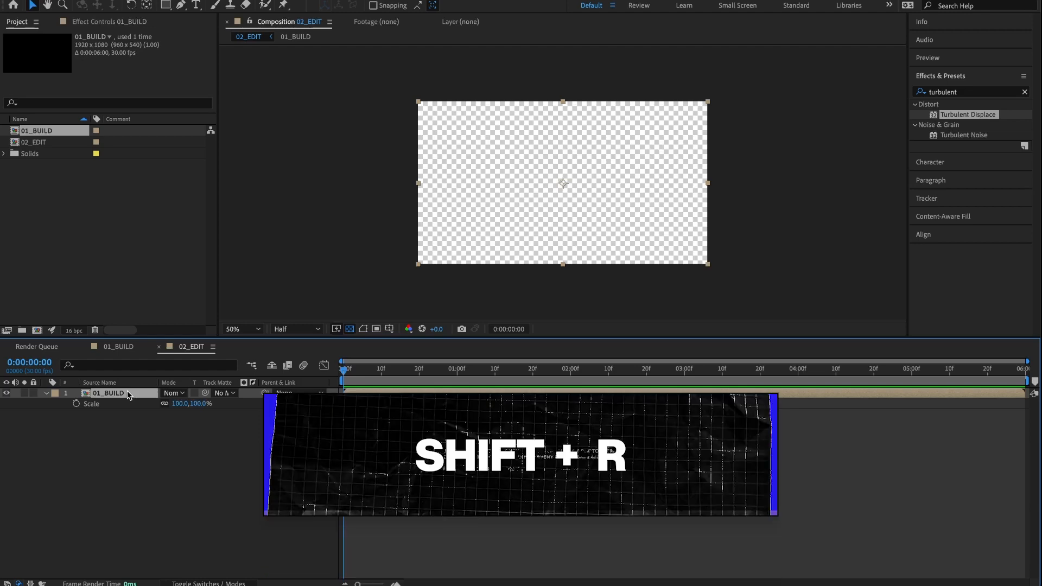
key(shift+r)
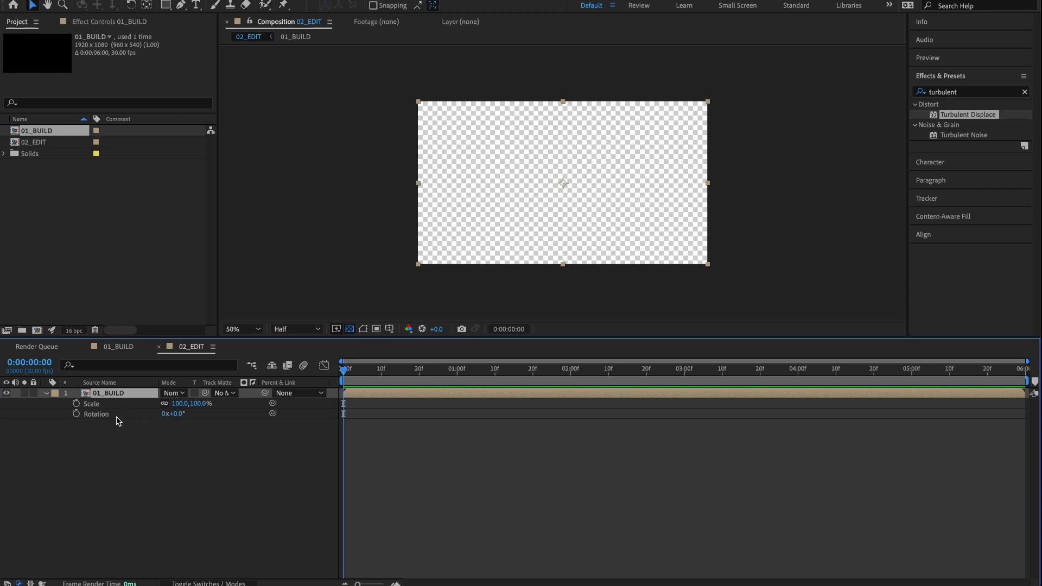
mouse_move(341, 369)
mouse_down()
mouse_move(361, 371)
mouse_move(321, 367)
mouse_up()
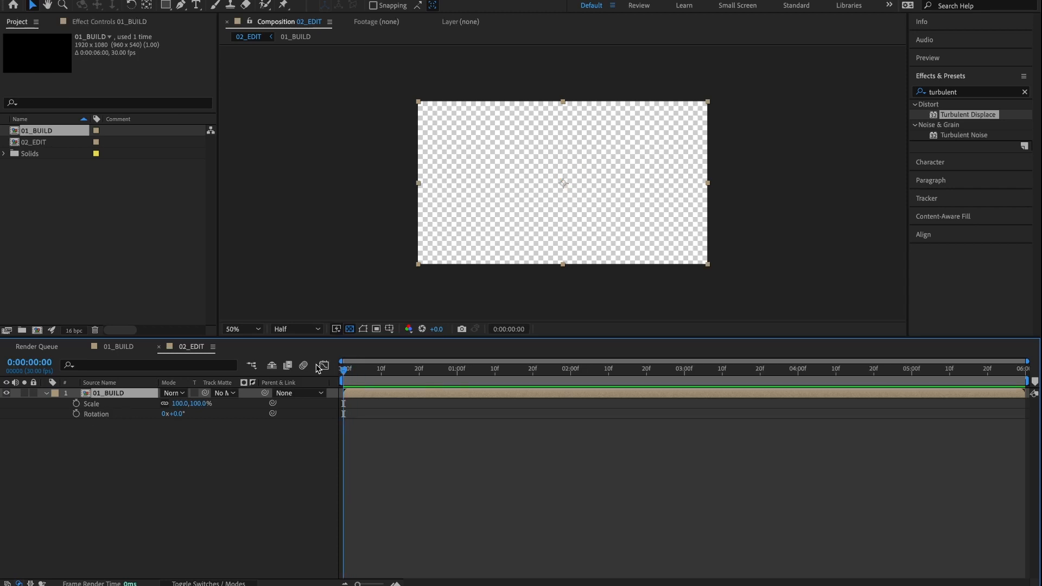
click(76, 414)
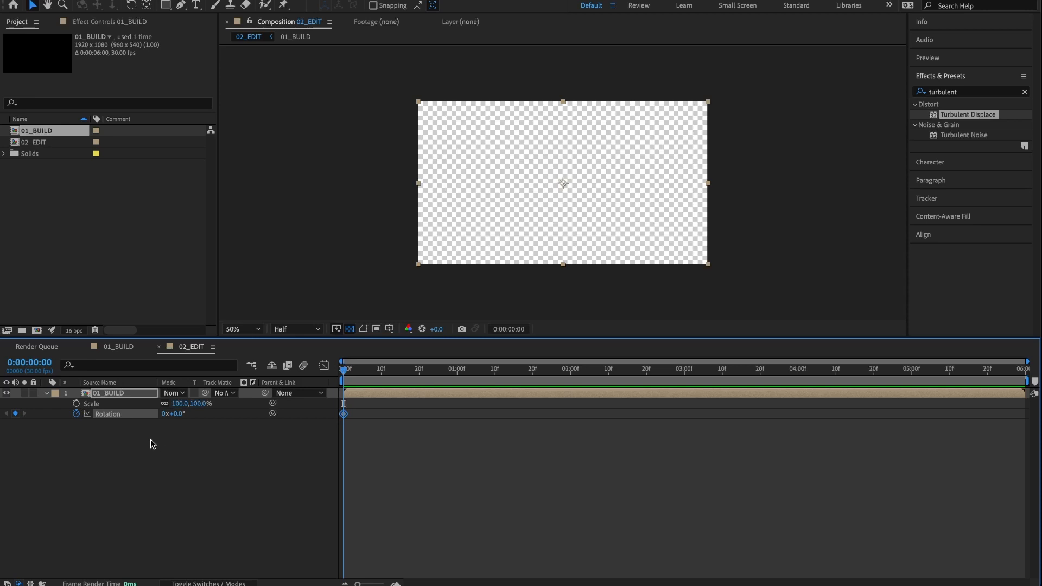
click(177, 416)
text(-5)
key(Return)
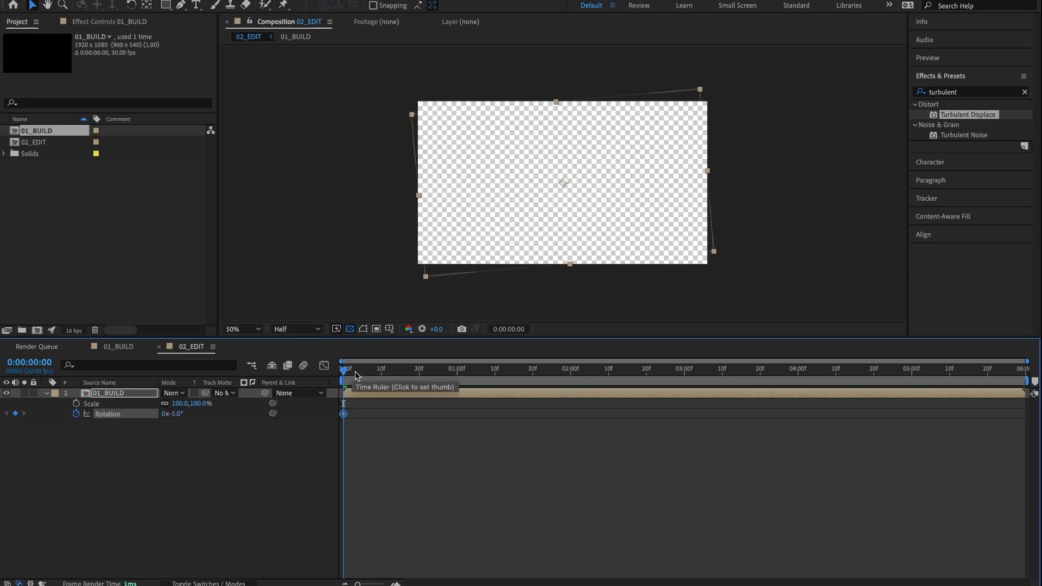
Add a rotation keyframe of -3° to the 01_BUILD layer at 0:00:01:01
drag(357, 374, 460, 375)
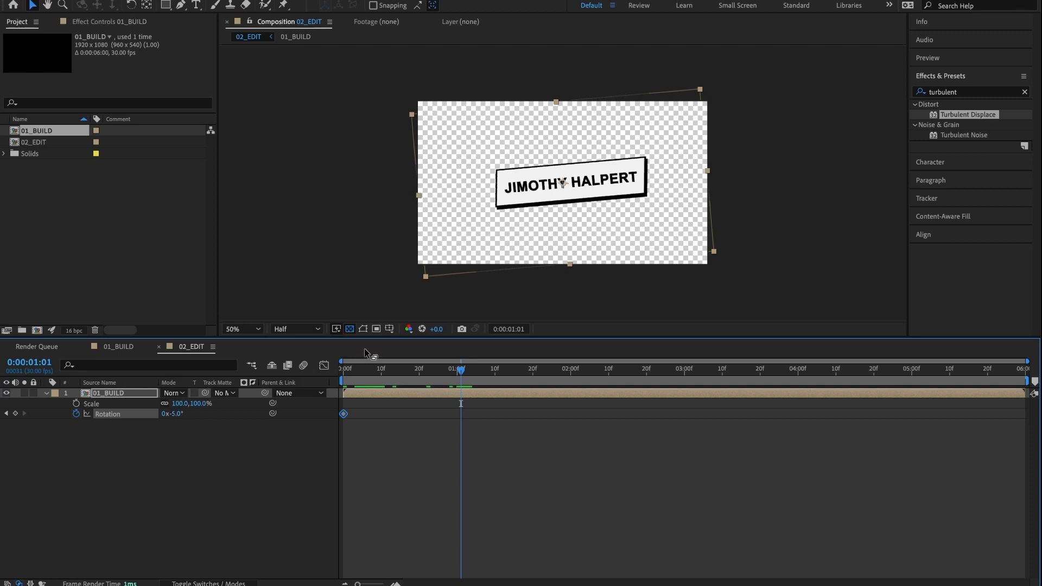
click(176, 414)
text(-3)
key(Return)
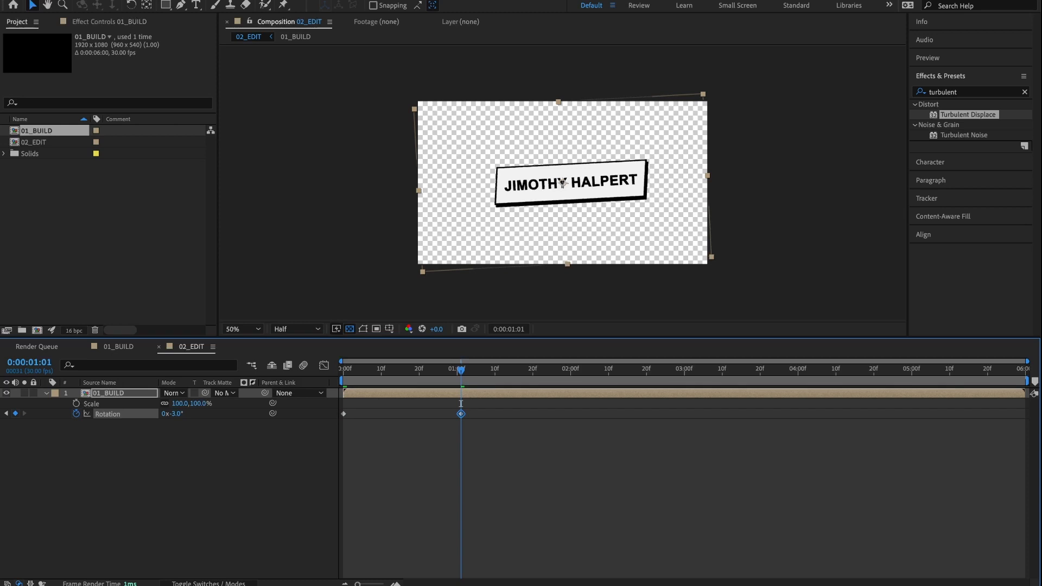
Add a rotation keyframe of 0° to the 01_BUILD layer at 0:00:01:04
click(465, 373)
drag(466, 372, 473, 373)
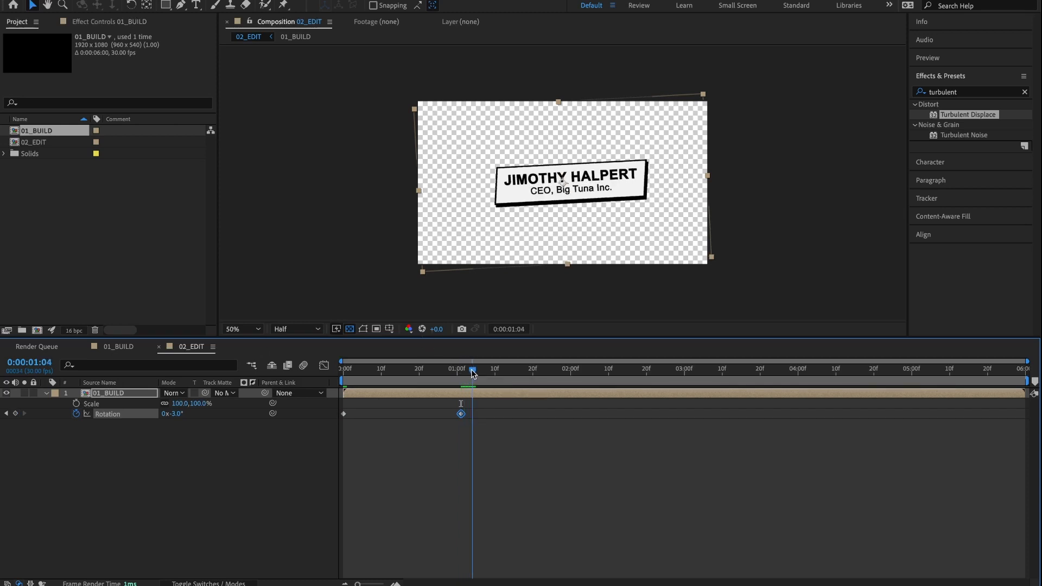
click(176, 413)
text(0)
key(Return)
Preview the 01_BUILD layer's rotation animation from the start
drag(472, 371, 294, 391)
key(space)
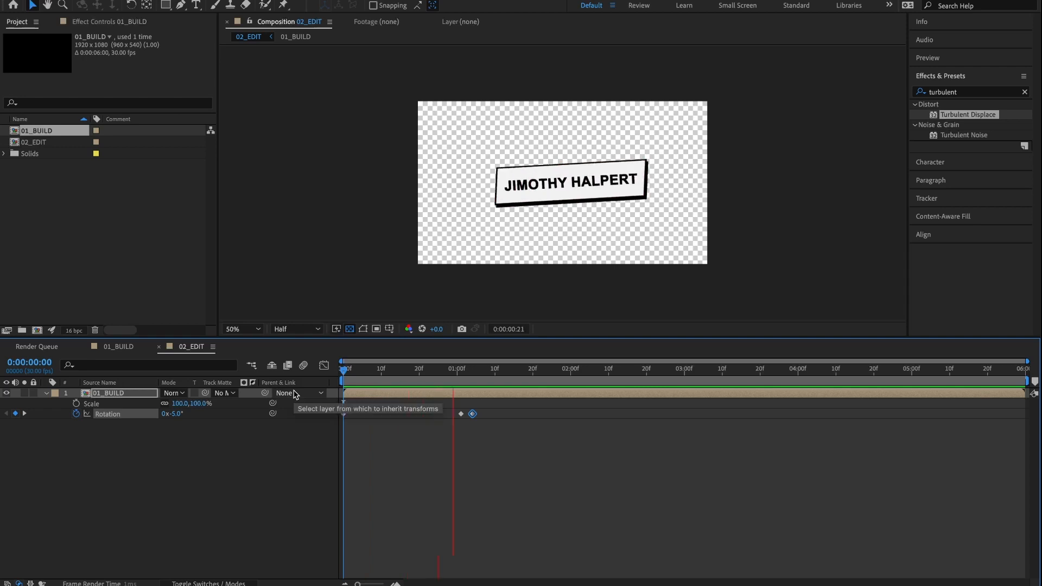
key(space)
Add a rotation keyframe of 2° to the 01_BUILD layer at 0:00:05:01
drag(420, 372, 870, 395)
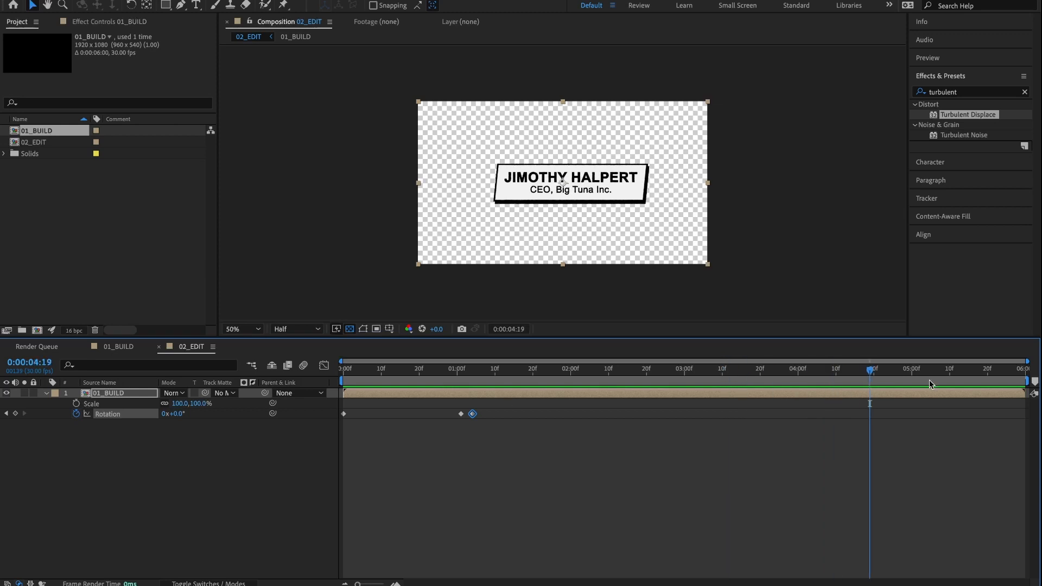
drag(913, 368, 916, 371)
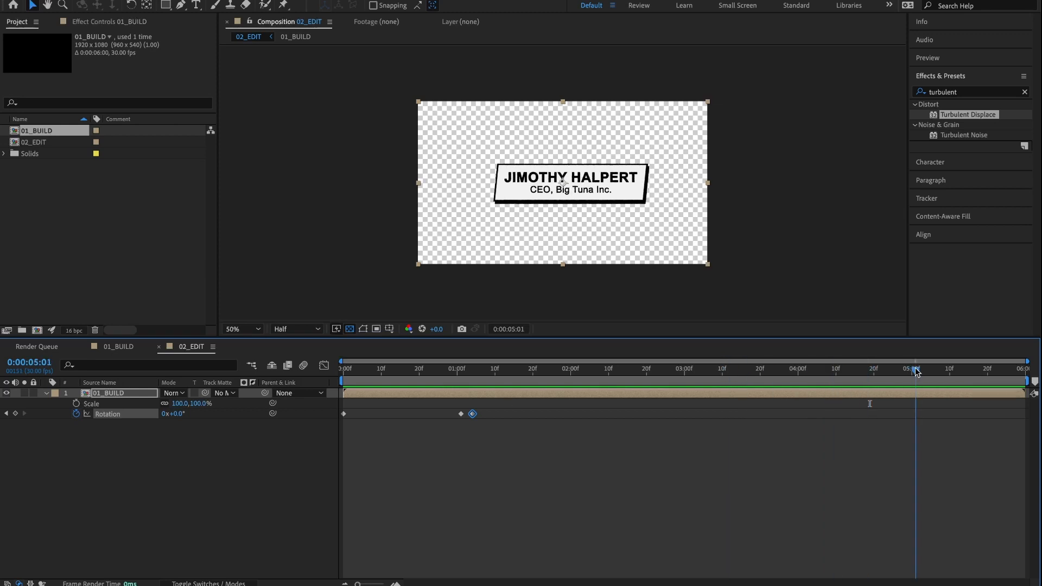
click(176, 415)
text(2)
key(Return)
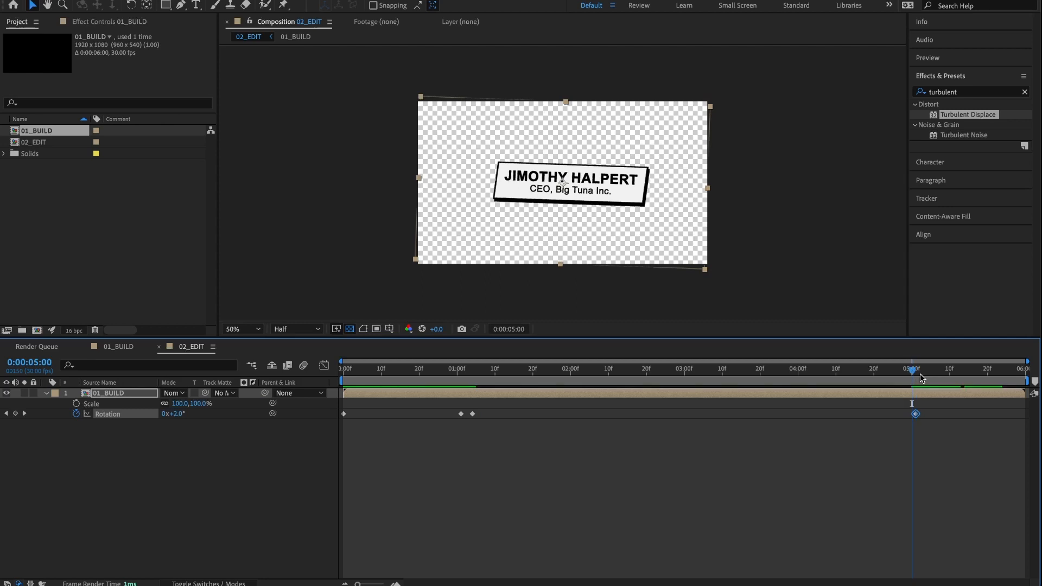
Add a rotation keyframe of -2° to the 01_BUILD layer at 0:00:05:29 and preview the animation
drag(915, 370, 1037, 374)
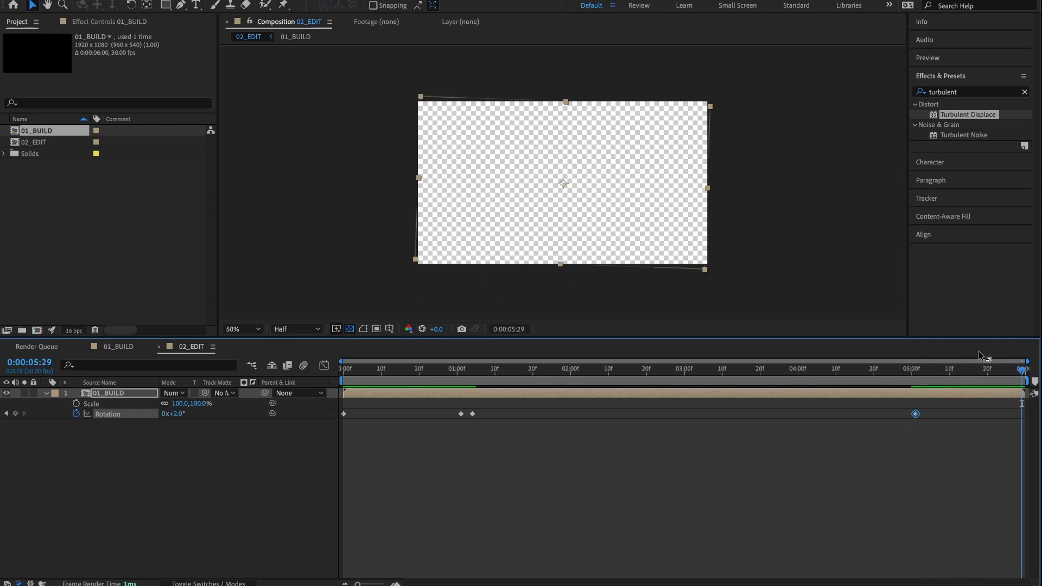
click(175, 415)
text(-2)
key(Return)
drag(899, 370, 947, 398)
key(space)
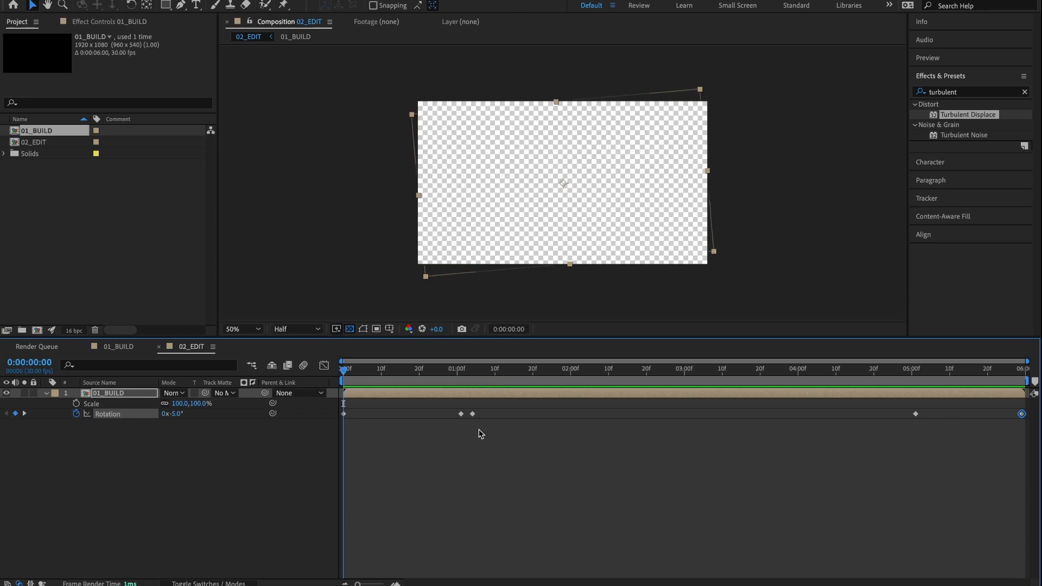
Start the 01_BUILD layer's scale animation with a 100% keyframe at 0:00:01:01
drag(388, 370, 461, 382)
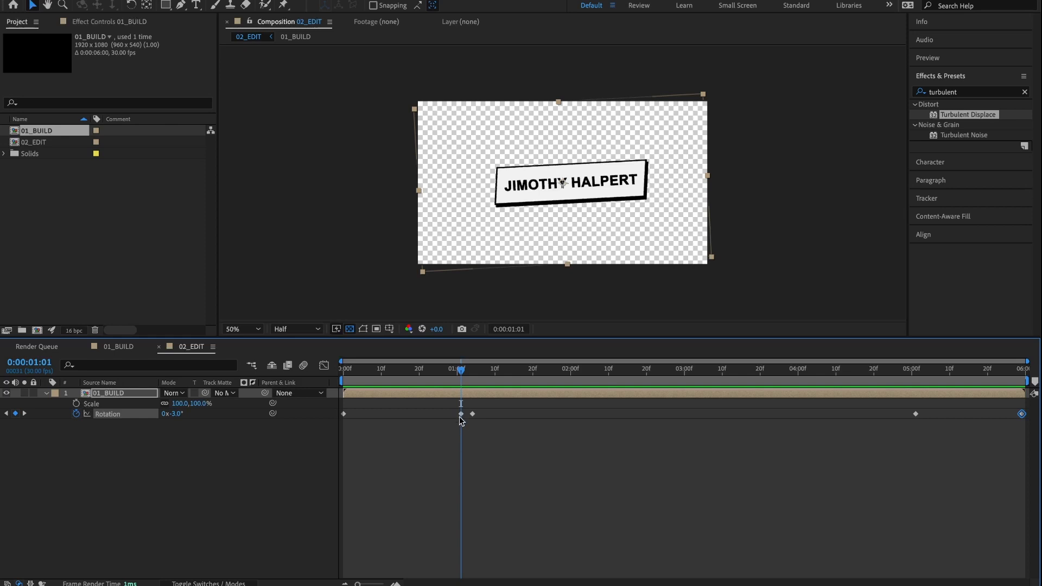
mouse_move(461, 417)
click(77, 403)
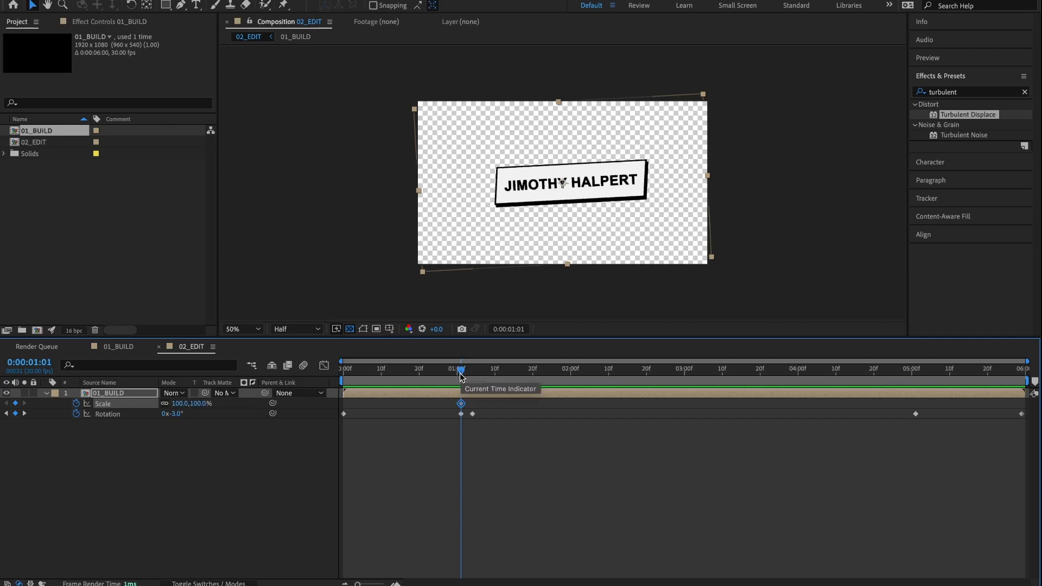
Add a scale keyframe of 110% to the 01_BUILD layer at 0:00:01:04 and preview the size change
drag(462, 373, 473, 376)
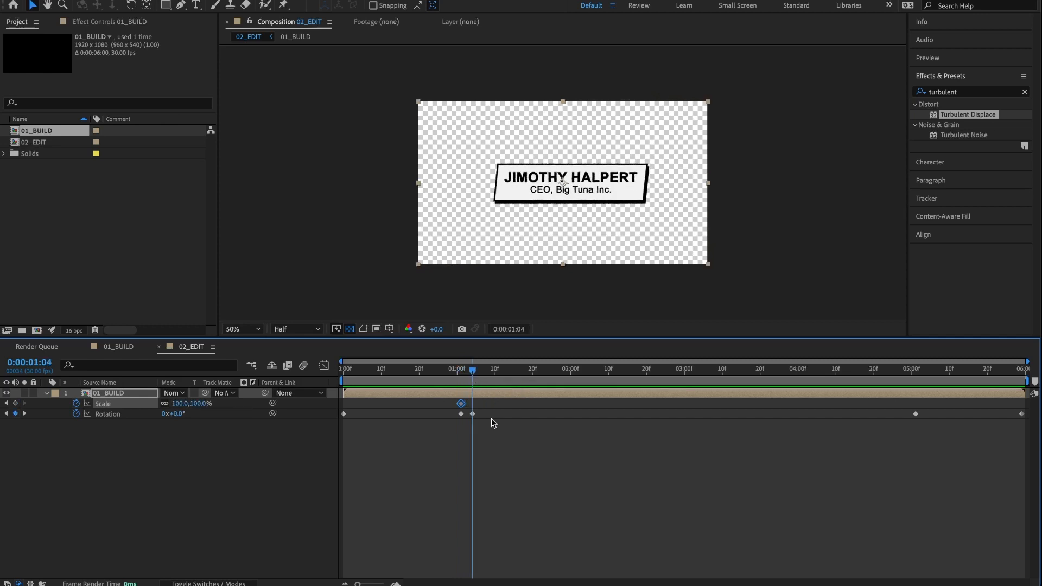
click(182, 403)
key(Return)
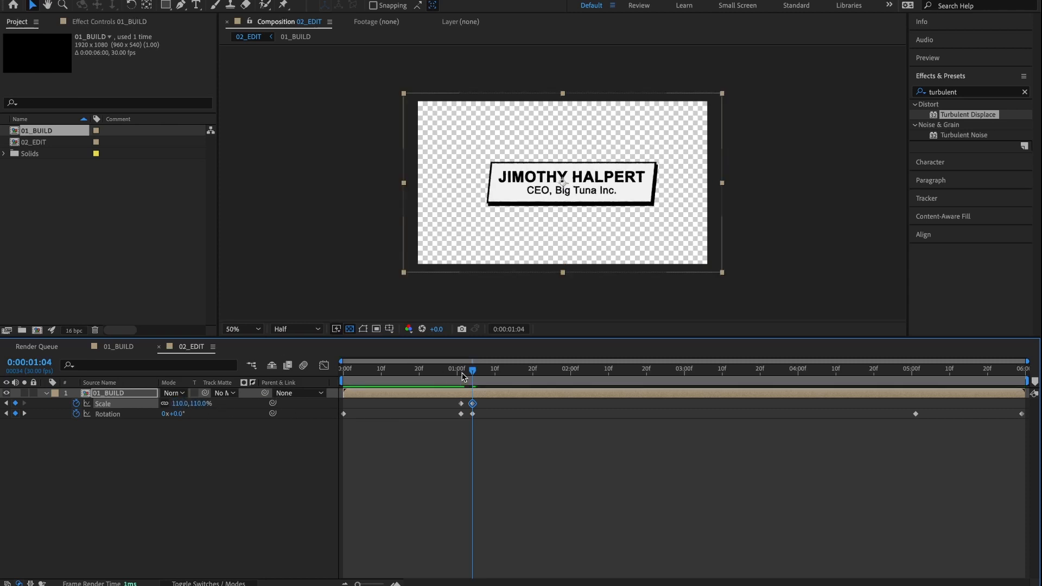
drag(469, 373, 411, 378)
key(space)
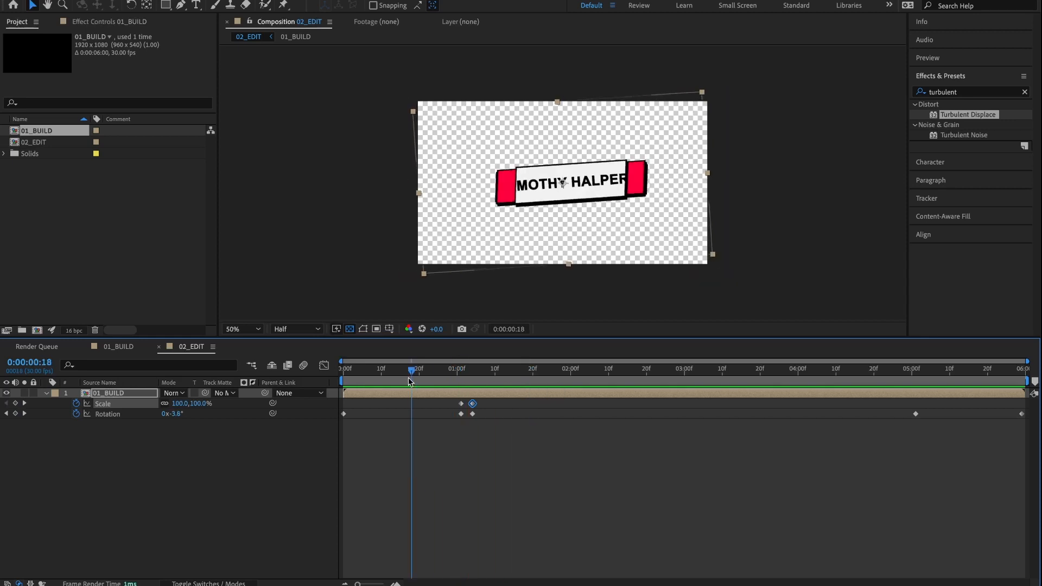
key(space)
Add scale keyframes to the 01_BUILD layer of 110% at 0:00:05:01 and 115% at 0:00:05:04
click(915, 372)
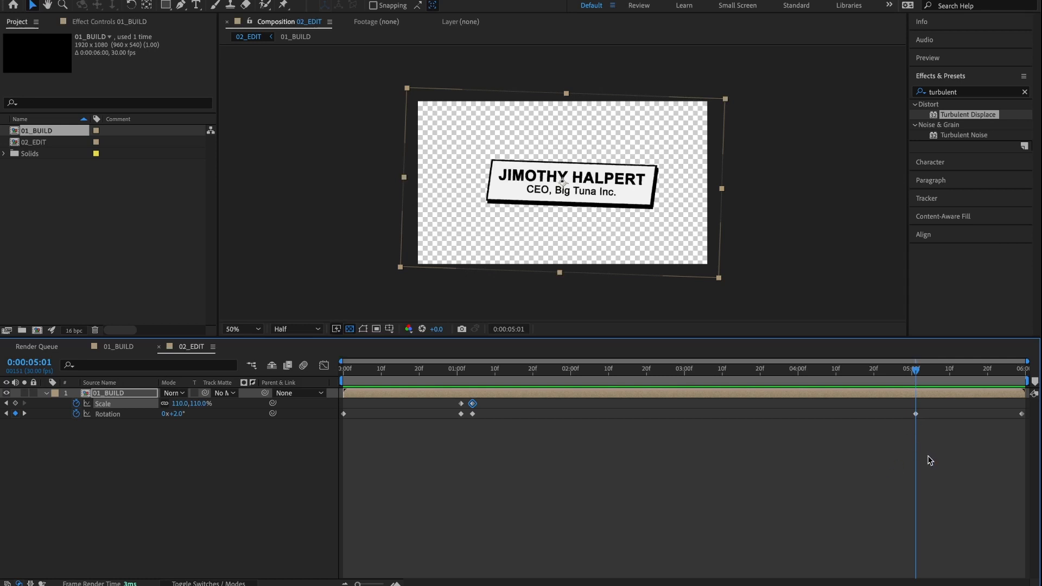
click(16, 403)
drag(915, 370, 927, 372)
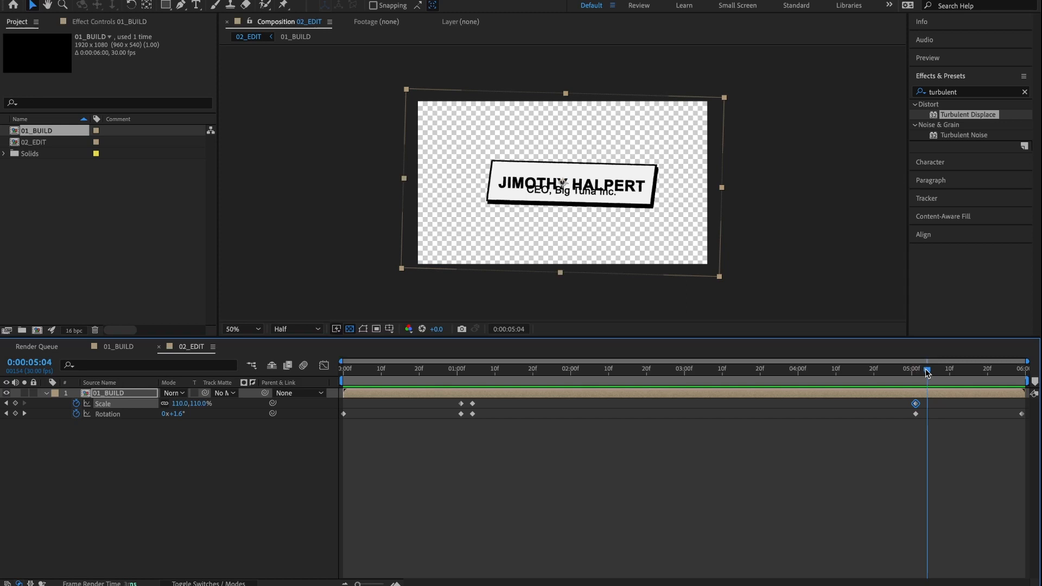
click(180, 403)
text(115)
key(Return)
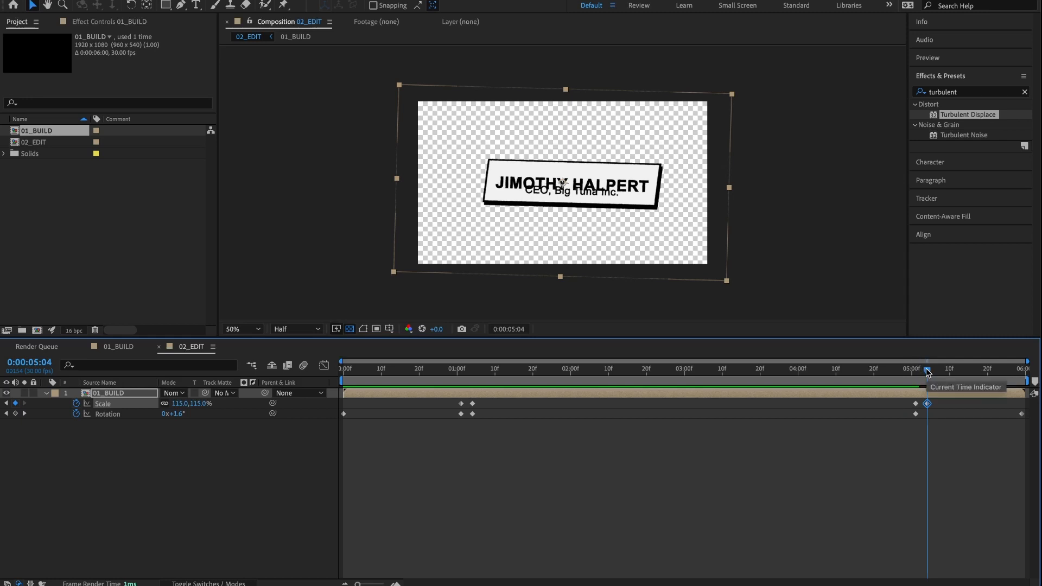
Add a scale keyframe of 100% to the 01_BUILD layer at 0:00:05:07
drag(927, 372, 938, 371)
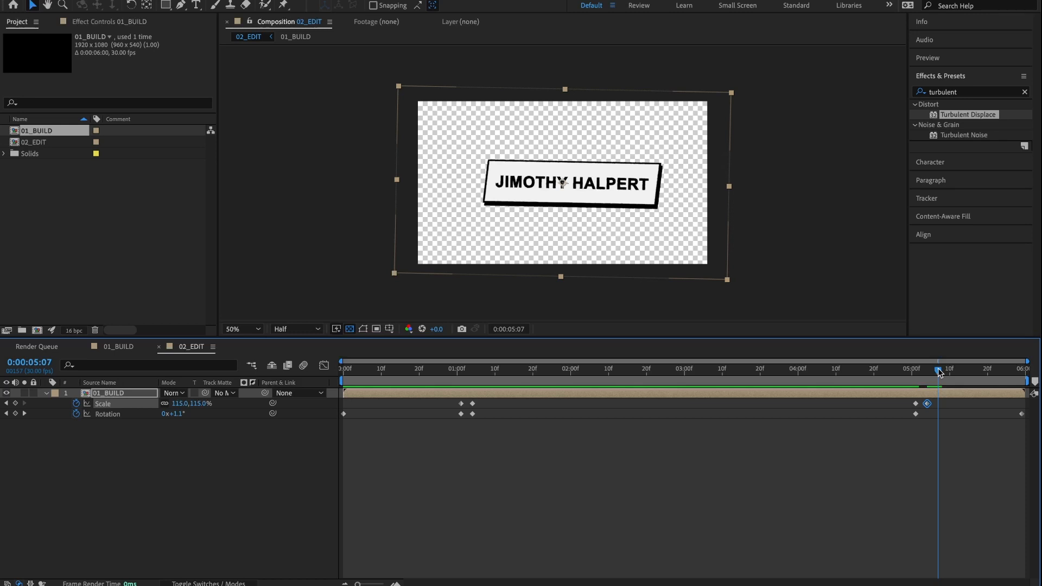
click(181, 403)
key(Return)
Review the closing scale keyframes between 0:00:05:01 and 0:00:05:07 and preview the composition
drag(934, 370, 915, 371)
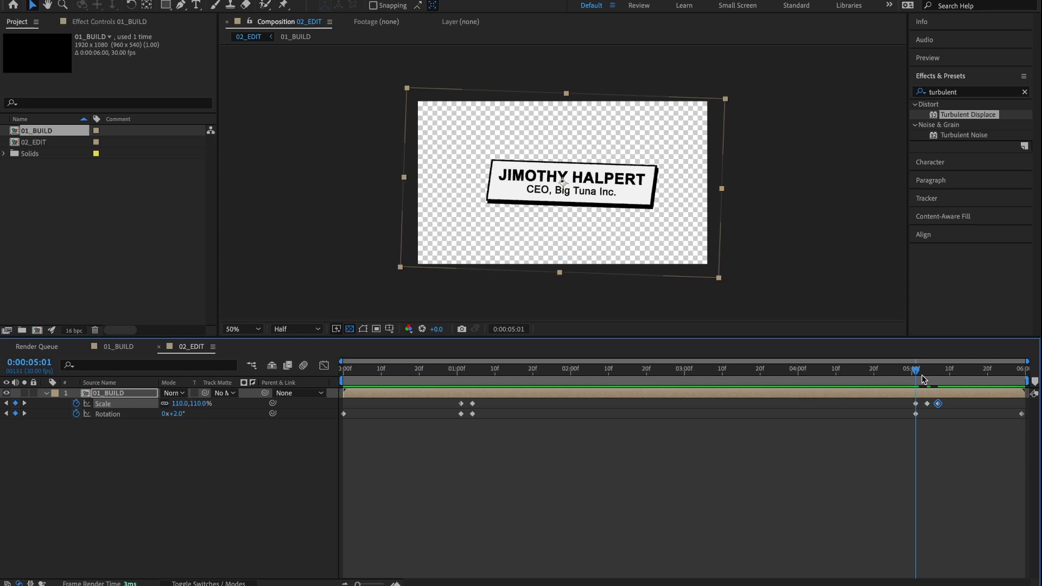
drag(921, 374, 926, 374)
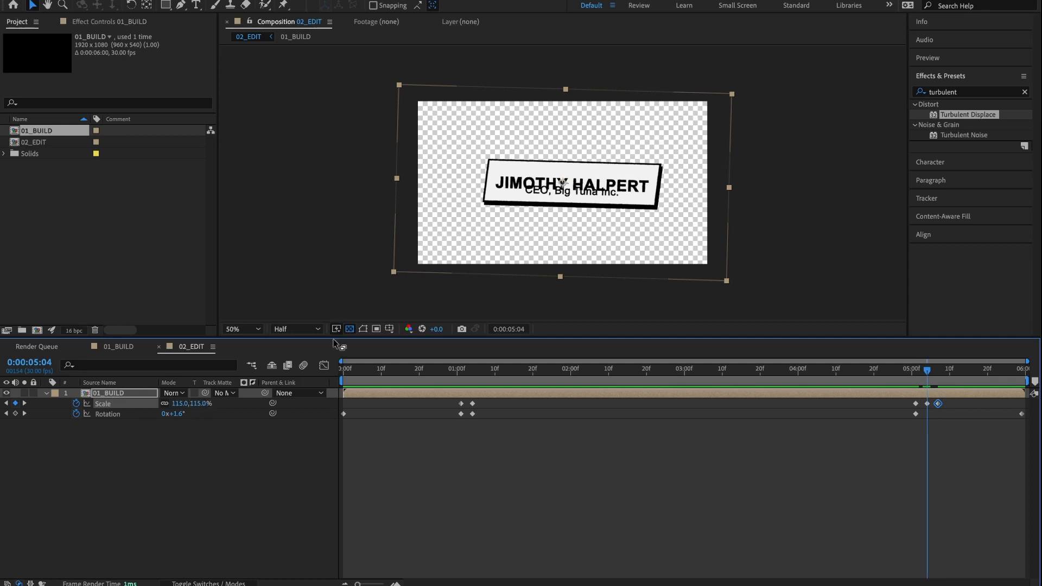
drag(923, 376, 937, 373)
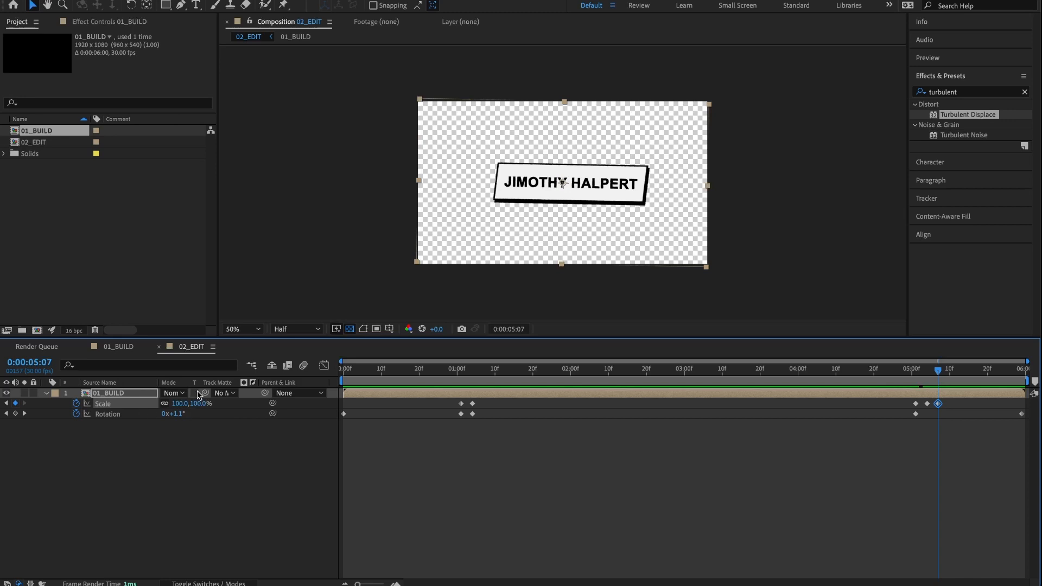
click(884, 378)
key(space)
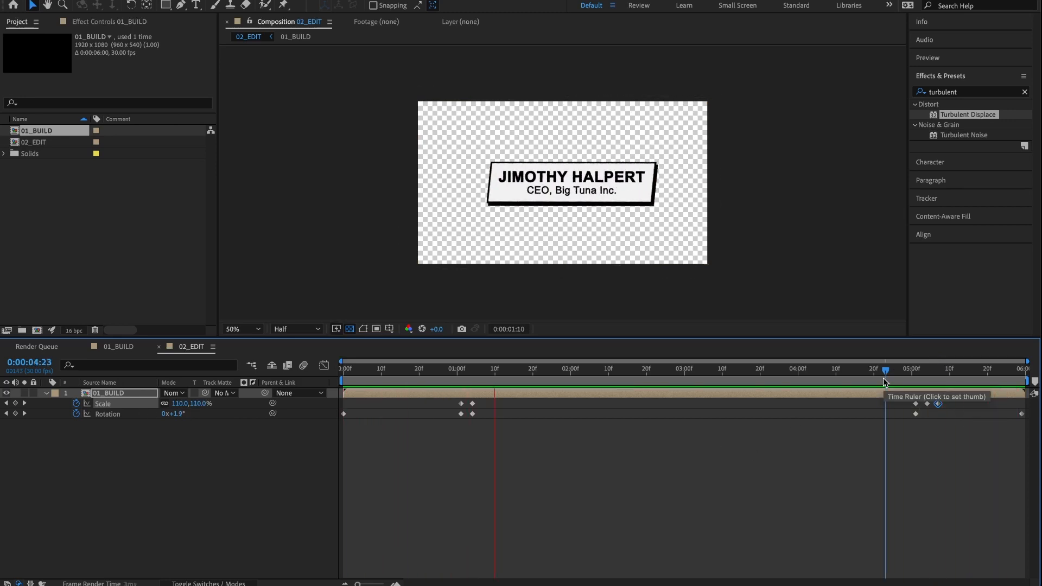
click(844, 370)
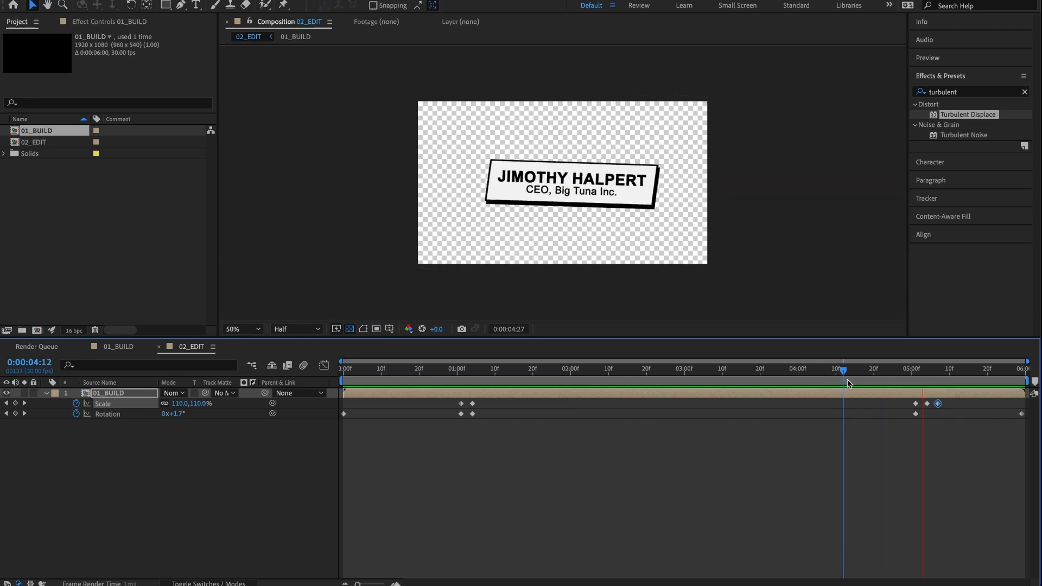
Apply Easy Ease to all rotation keyframes of the 01_BUILD layer
key(Home)
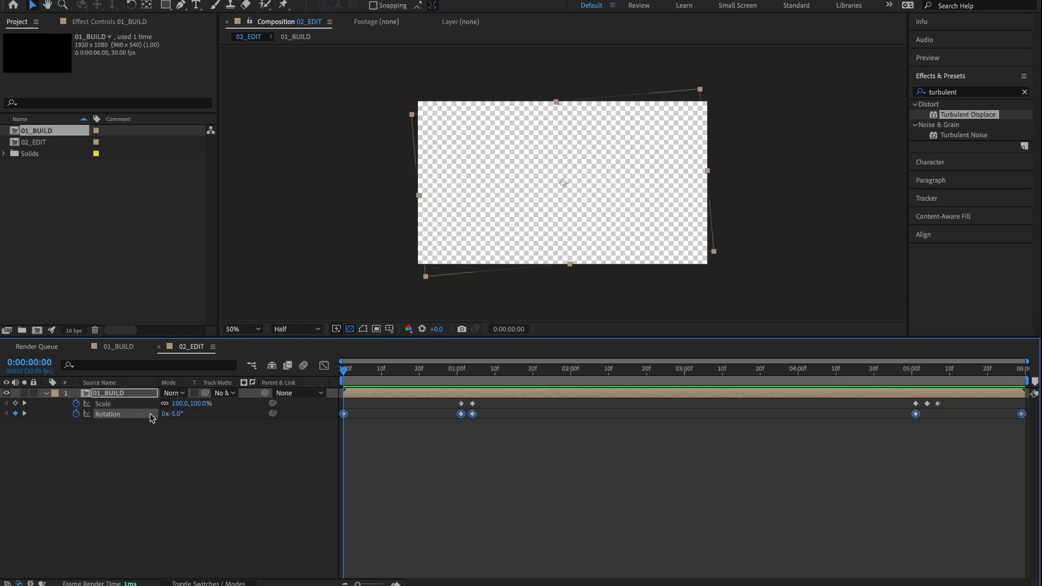
click(195, 458)
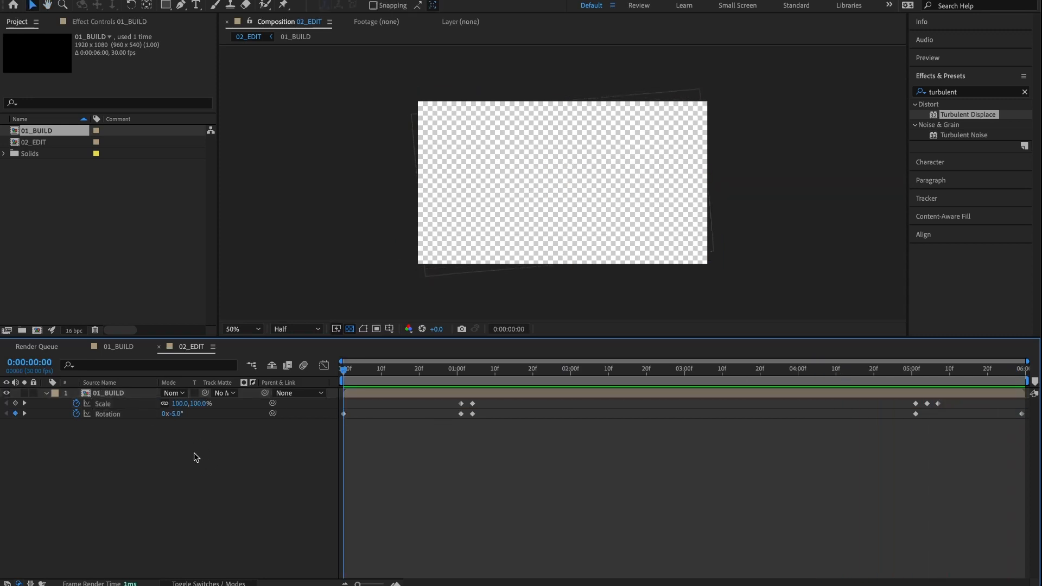
click(115, 415)
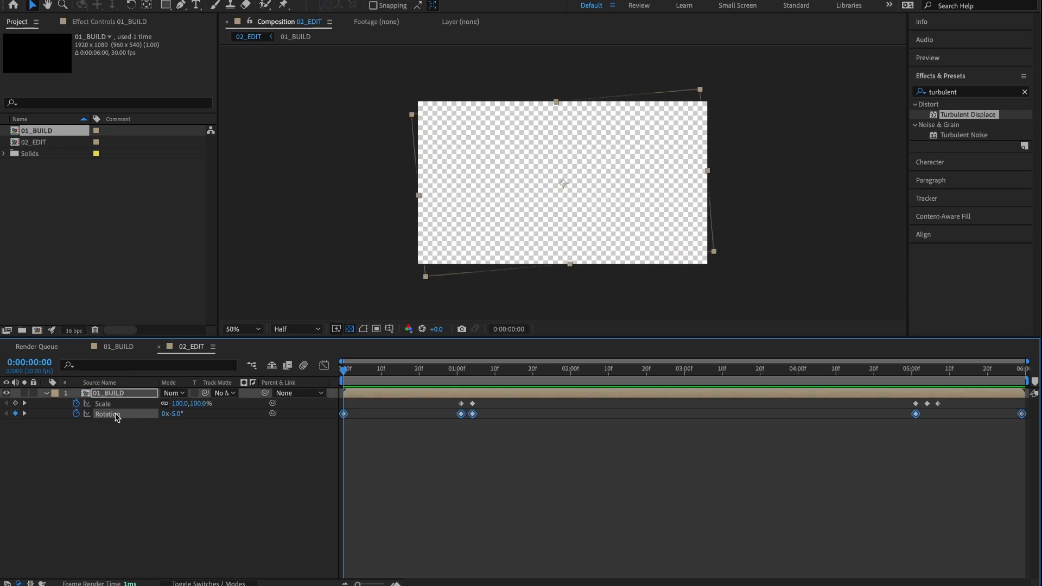
right_click(464, 416)
mouse_move(531, 579)
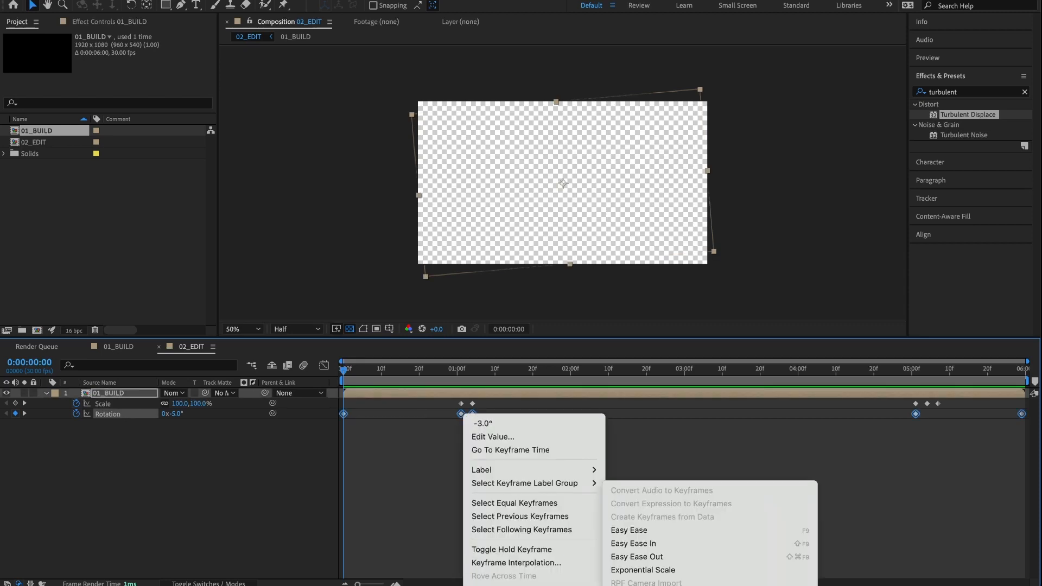
click(657, 530)
Apply Easy Ease to all scale keyframes of the 01_BUILD layer and preview the eased animation
click(108, 404)
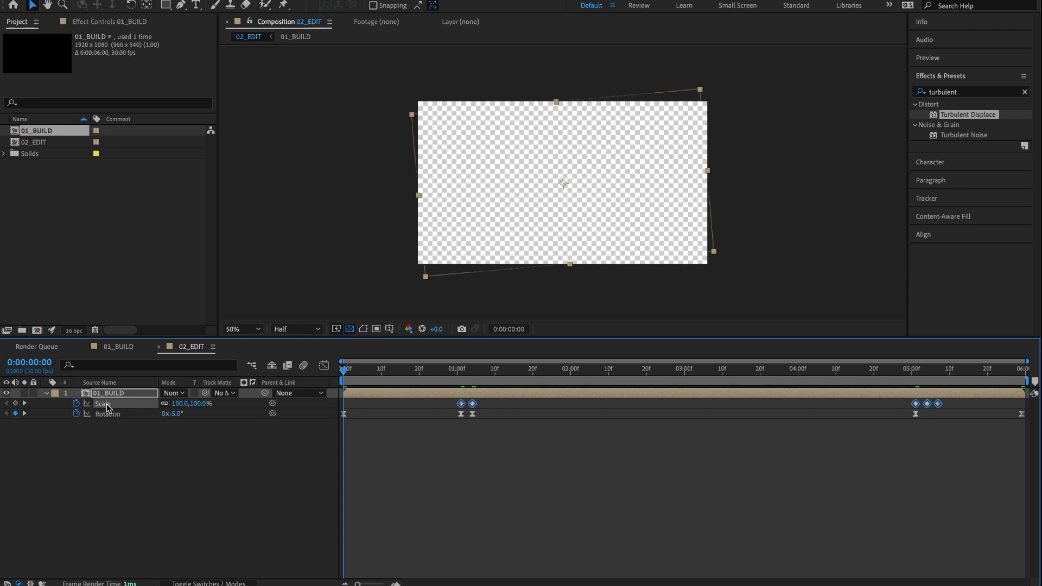
right_click(462, 405)
mouse_move(535, 584)
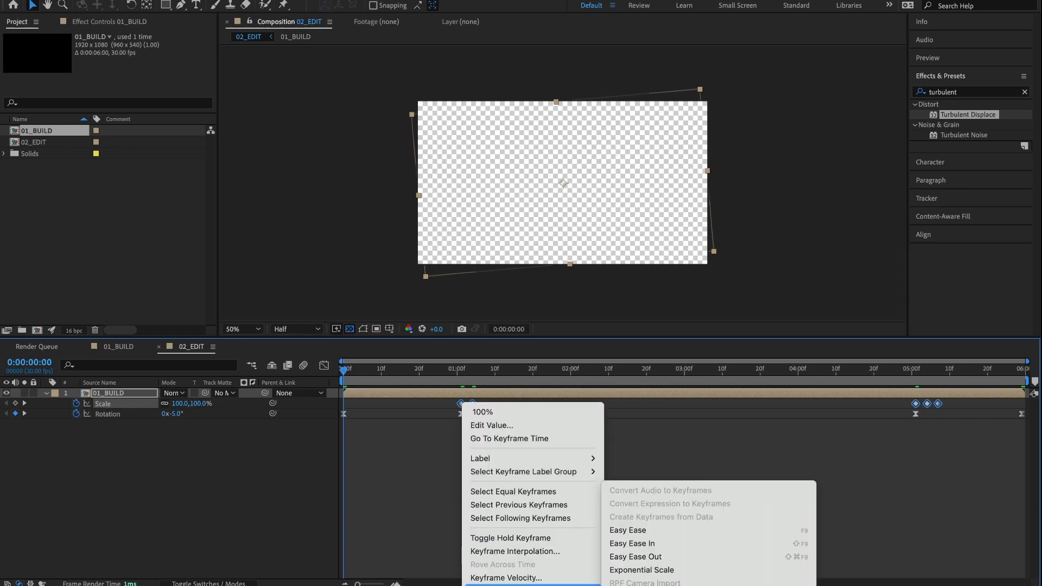
click(652, 529)
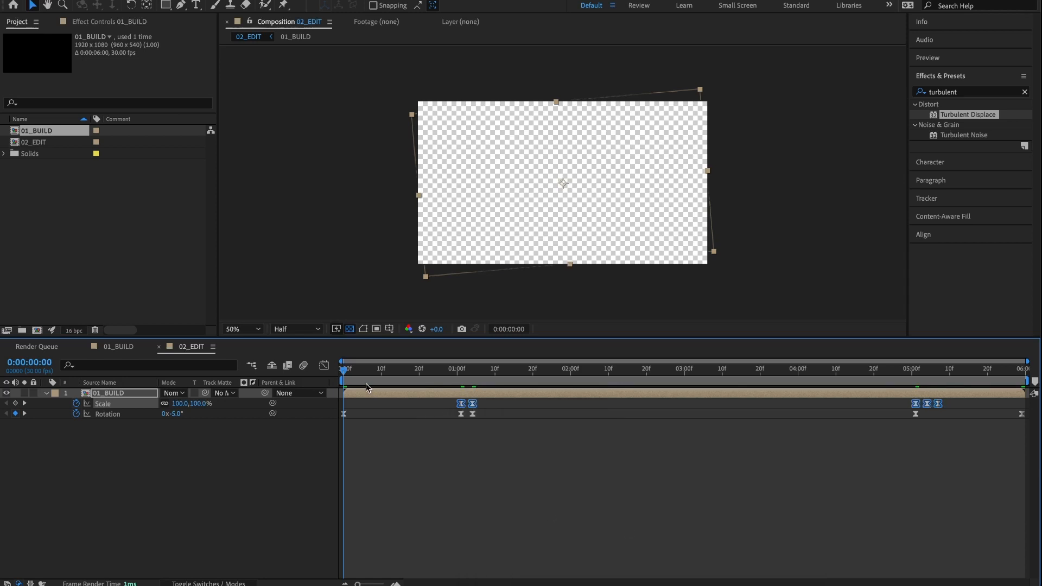
key(space)
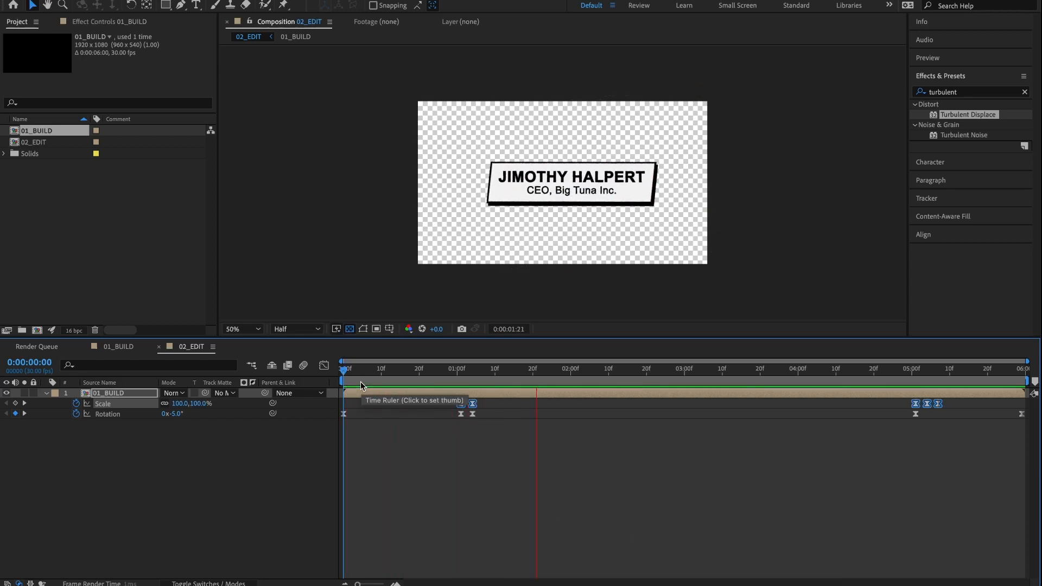
key(space)
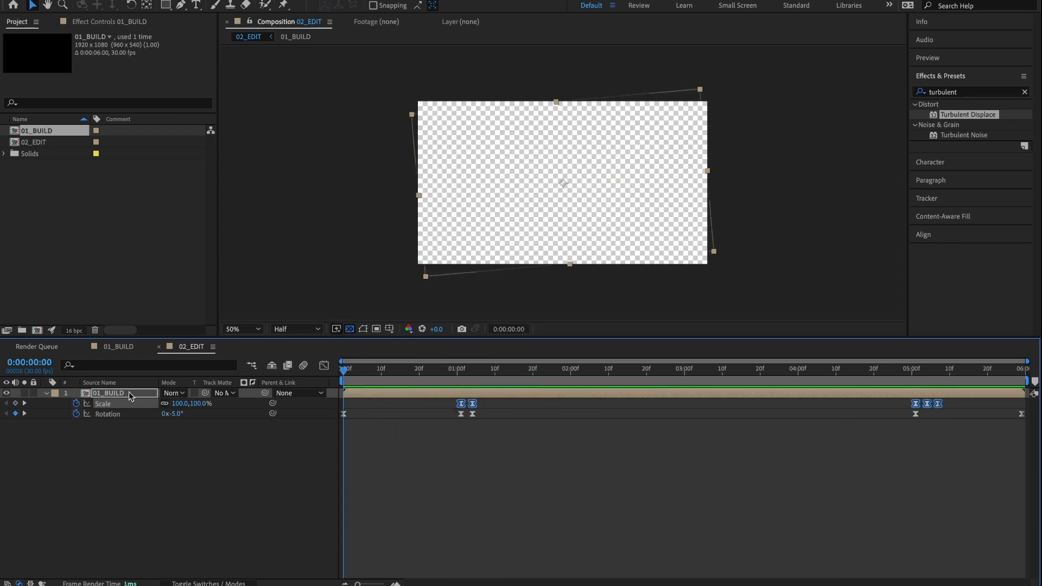
Collapse the 01_BUILD layer and add a new adjustment layer named PT above it
click(46, 395)
click(101, 425)
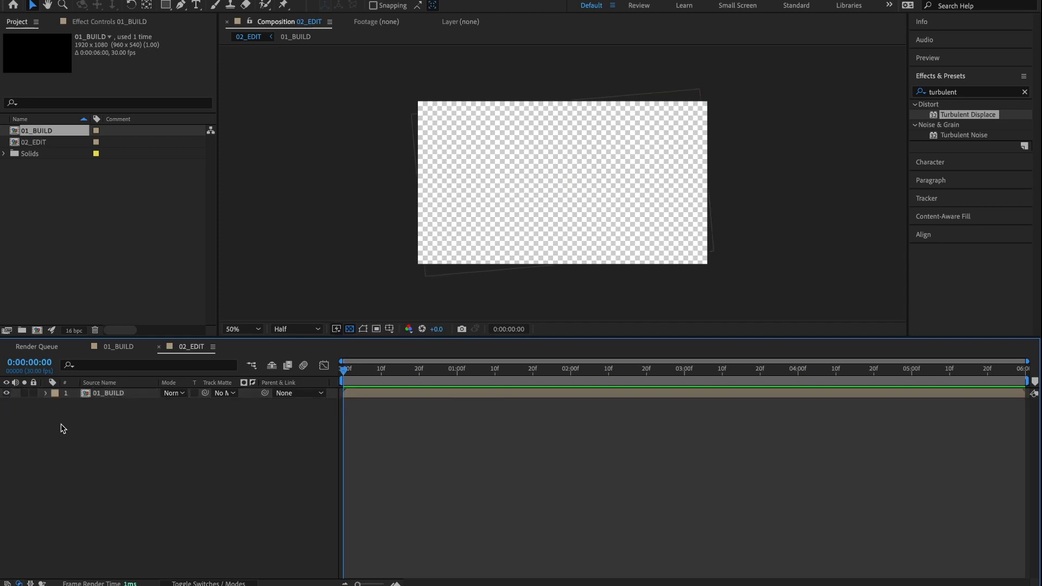
right_click(131, 419)
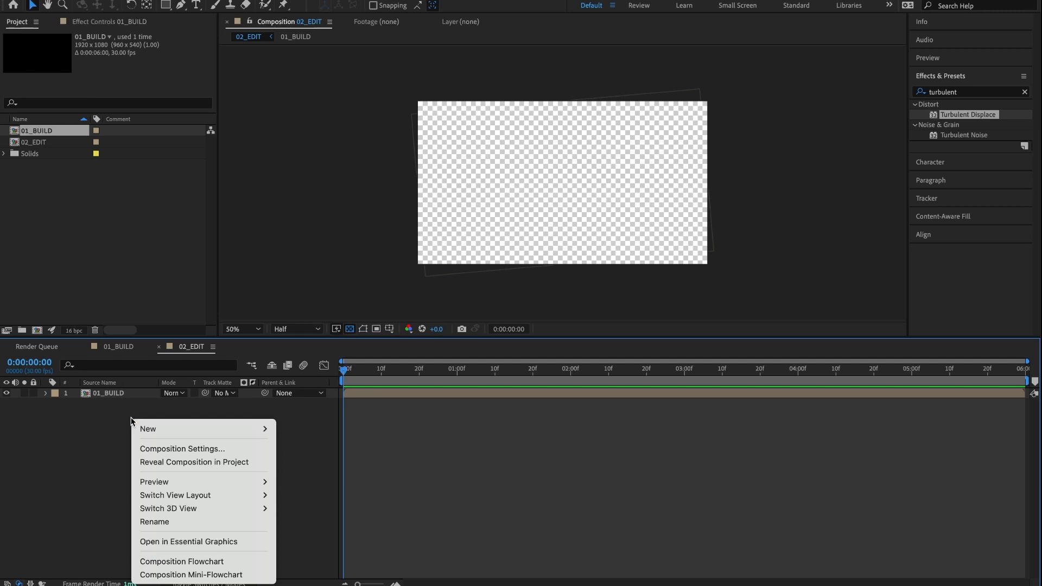
mouse_move(149, 429)
click(304, 528)
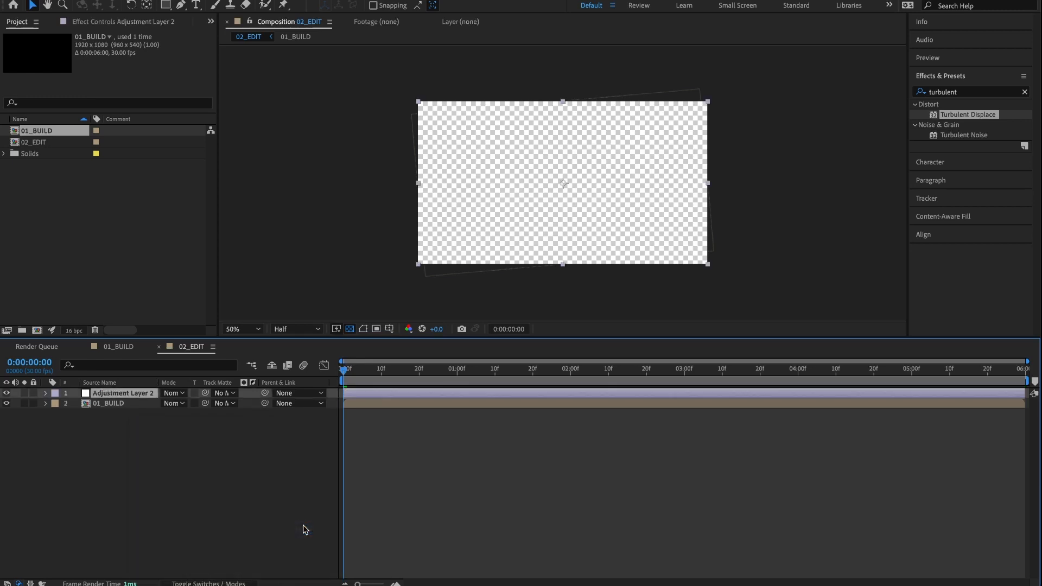
key(Return)
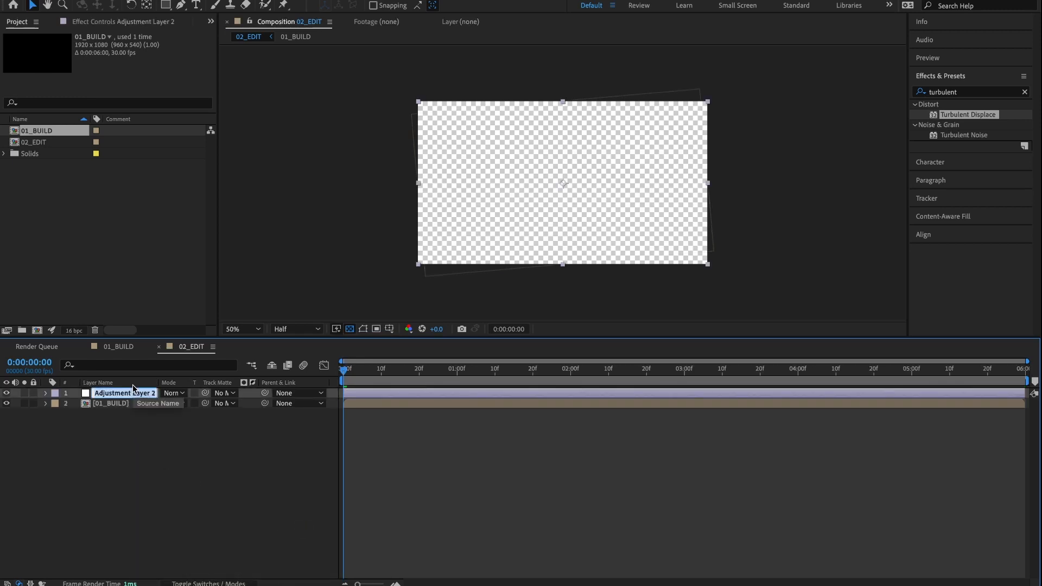
text(PT)
key(Return)
Find the Posterize Time effect and apply it to the PT adjustment layer
click(967, 93)
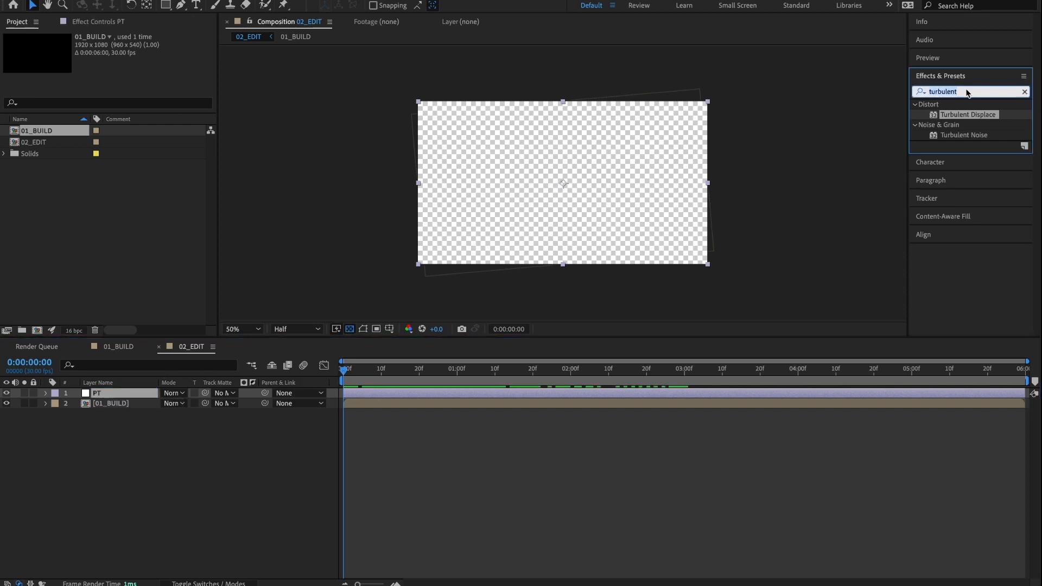
text(posterize time)
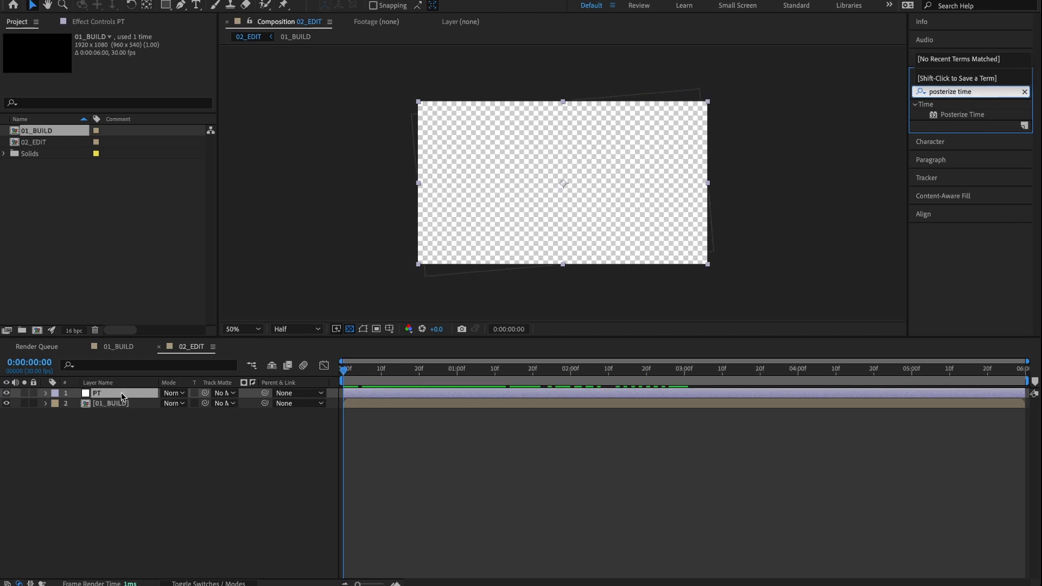
double_click(960, 115)
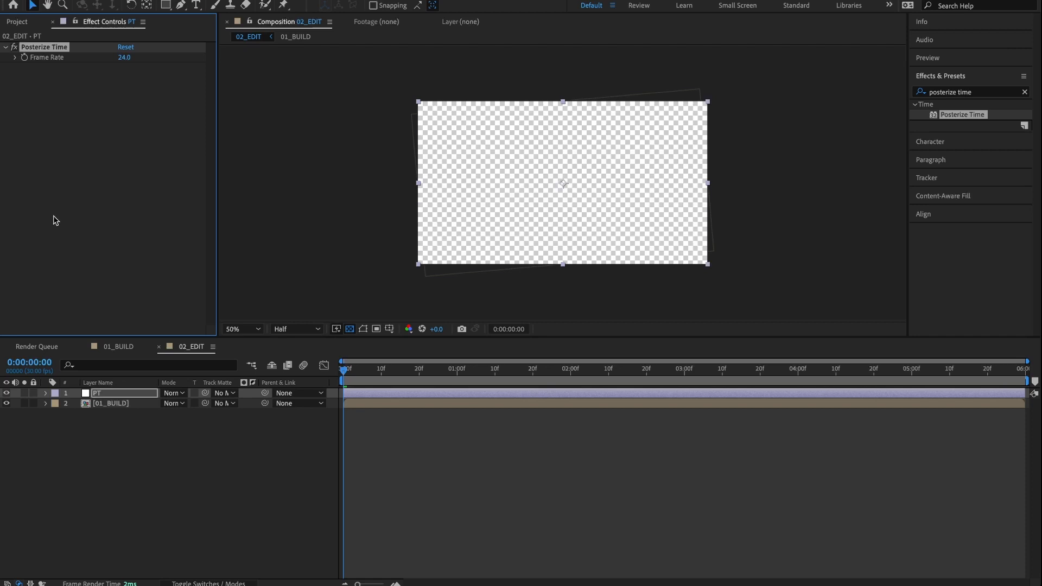
Set the Posterize Time frame rate on the PT adjustment layer to 15 and preview the stepped title animation
click(125, 58)
text(15)
key(Return)
click(361, 375)
key(space)
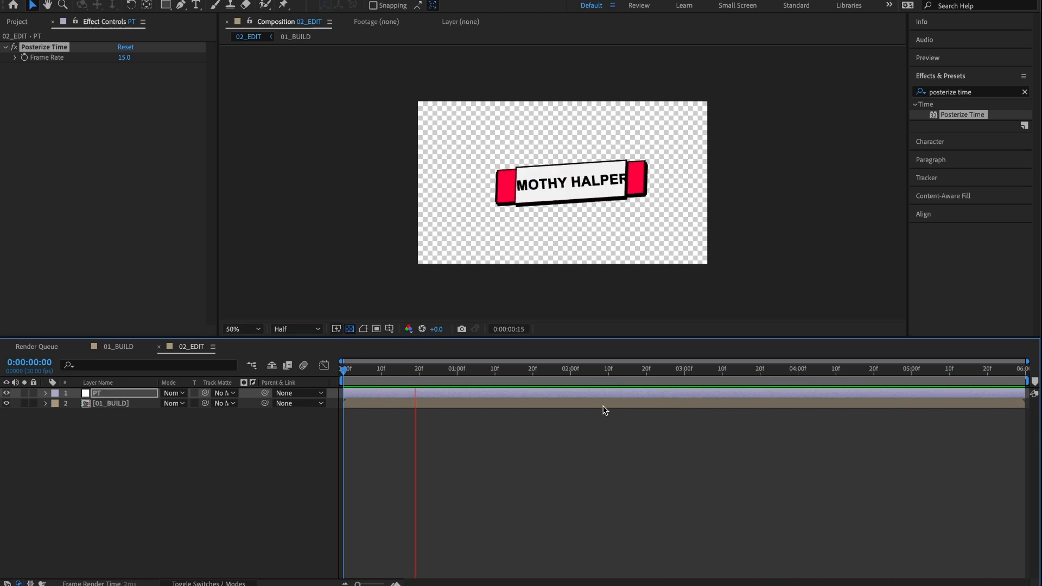
drag(468, 373, 549, 369)
key(period)
key(period)
key(space)
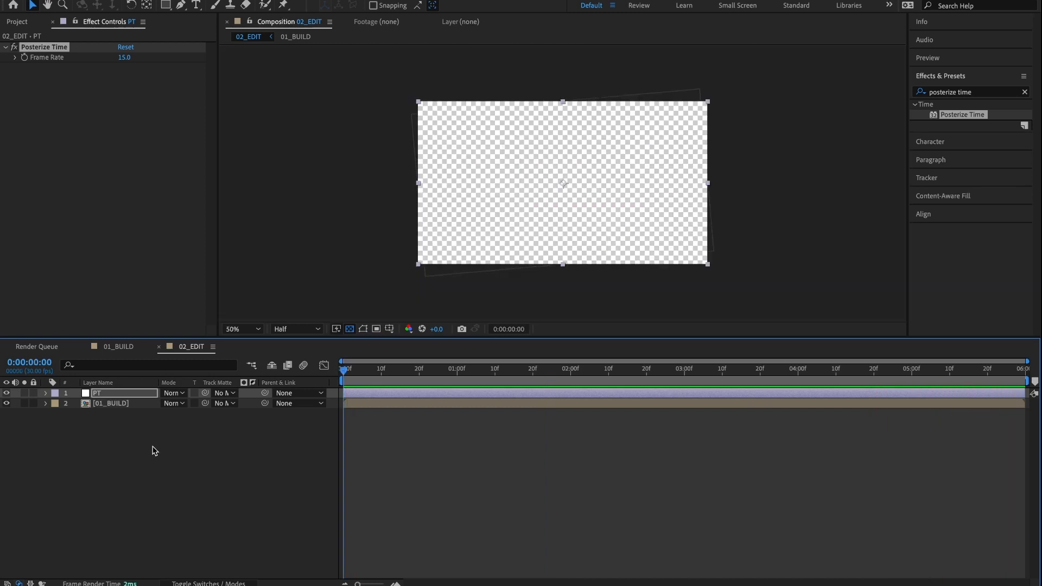
click(153, 447)
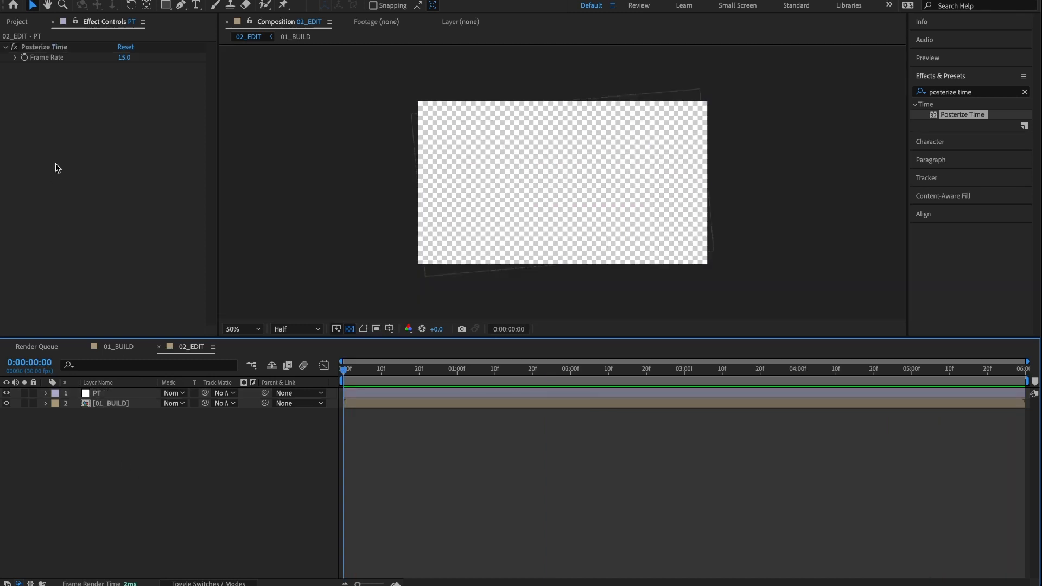
Create a new 1920 × 1080, 30 fps, six-second composition named 03_RENDER
click(20, 24)
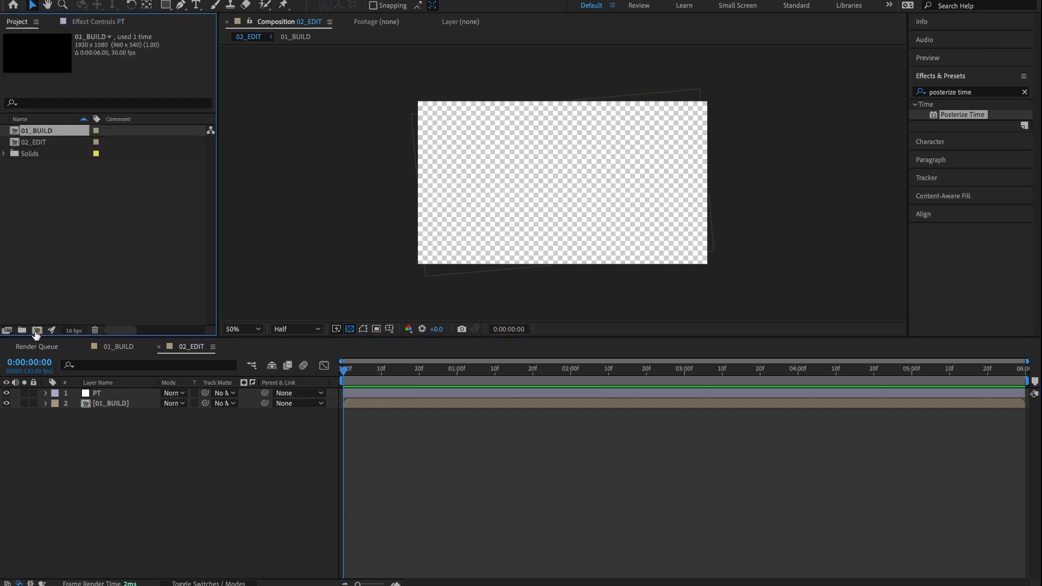
click(37, 330)
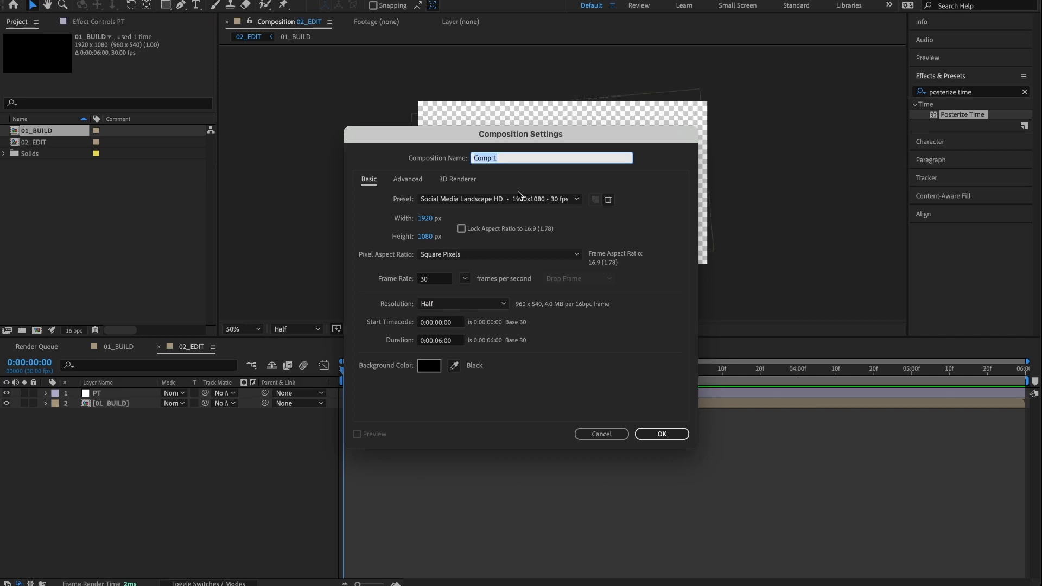
text(03_RENDER)
click(661, 434)
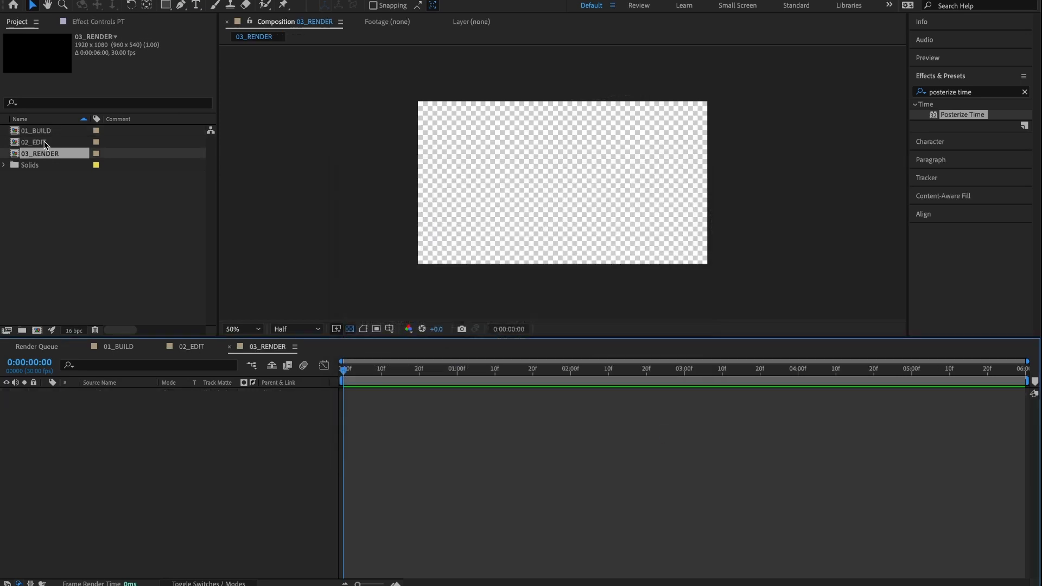
Add the 02_EDIT composition as a layer in 03_RENDER and scrub to about one second to check the title
click(60, 144)
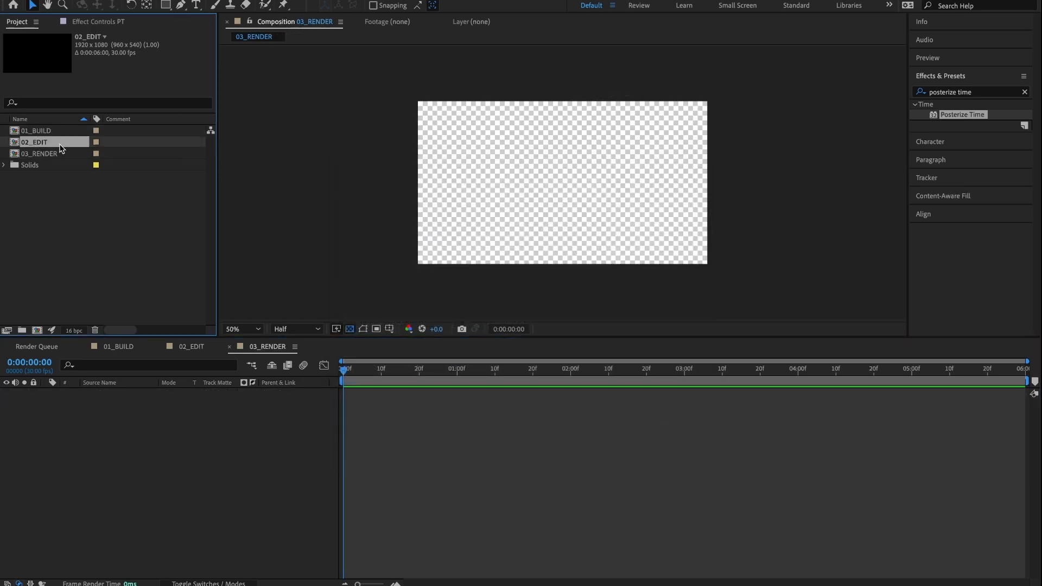
drag(41, 143, 149, 414)
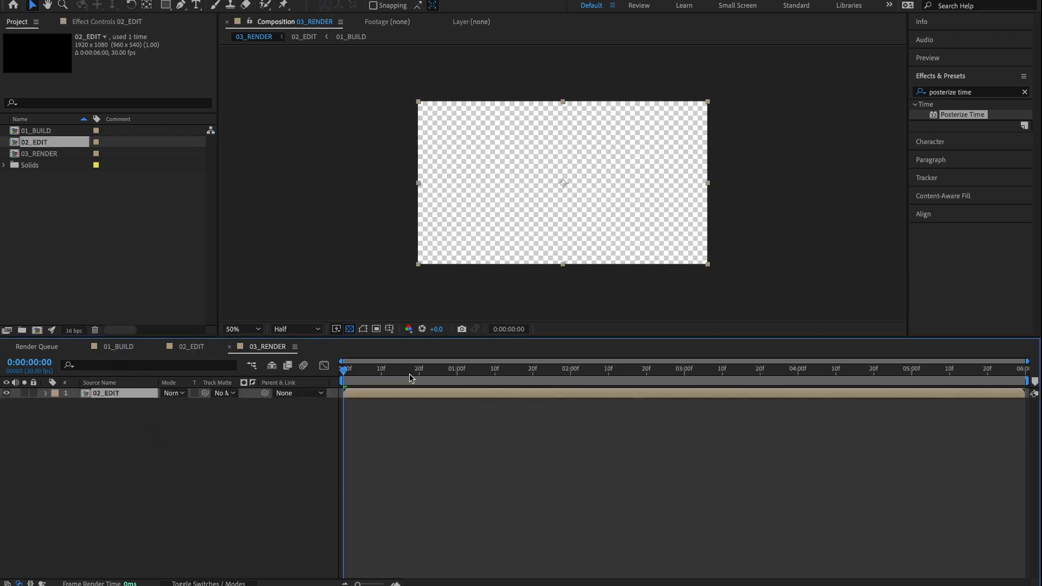
drag(355, 370, 463, 383)
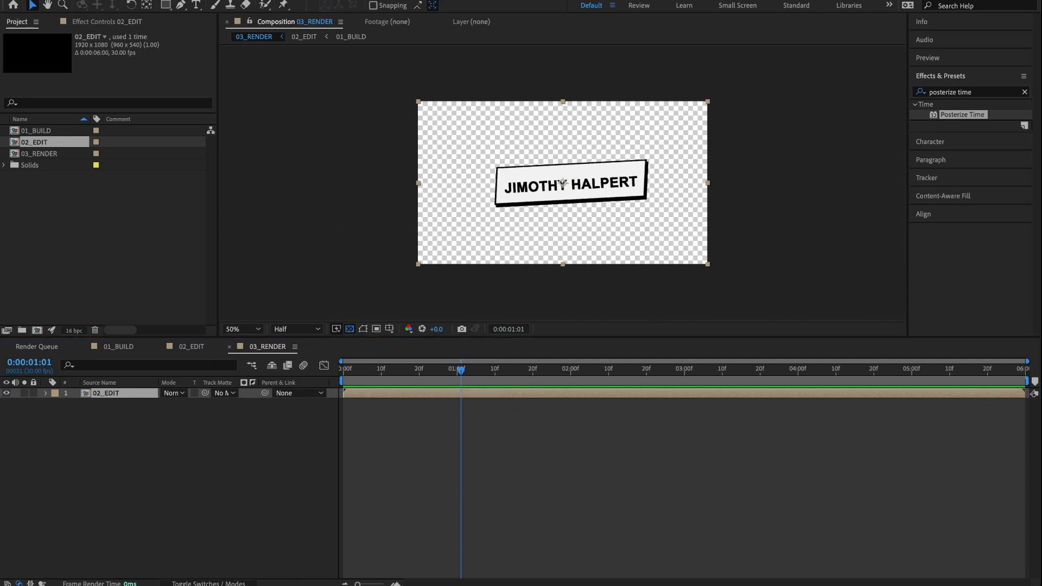
Import jim-halpert-quotes.jpg, place it beneath 02_EDIT in 03_RENDER, and scale it to 175%
drag(125, 361, 82, 255)
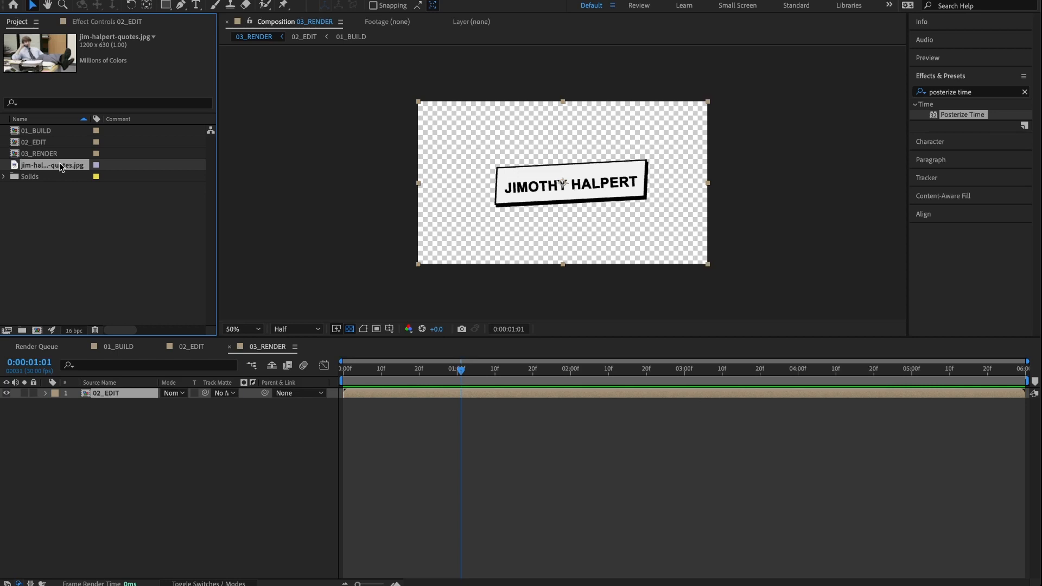
drag(61, 167, 137, 424)
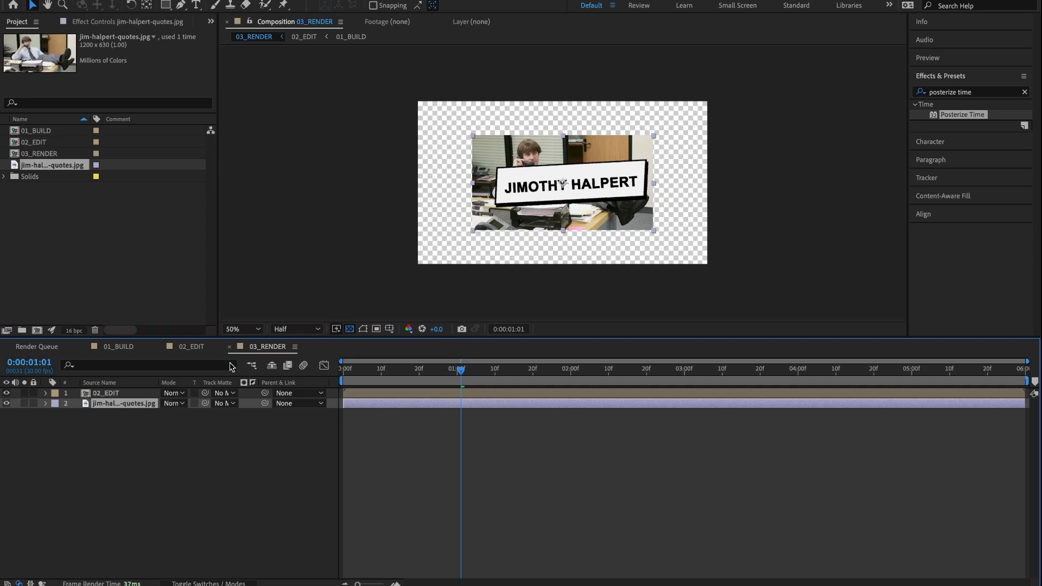
key(s)
click(179, 414)
text(175)
key(Return)
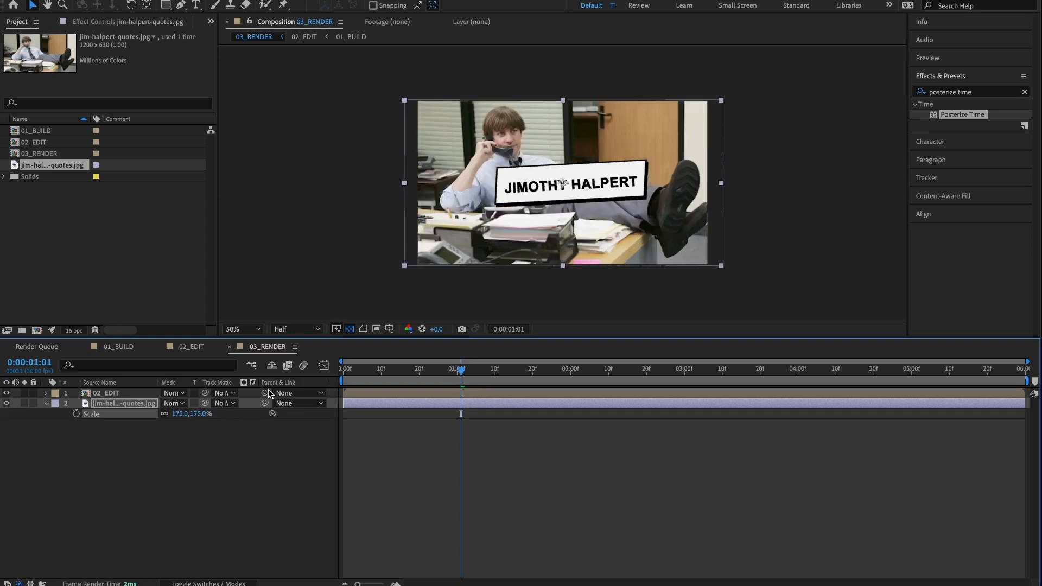
Preview the title over the background photo from the start of 03_RENDER
key(Home)
key(space)
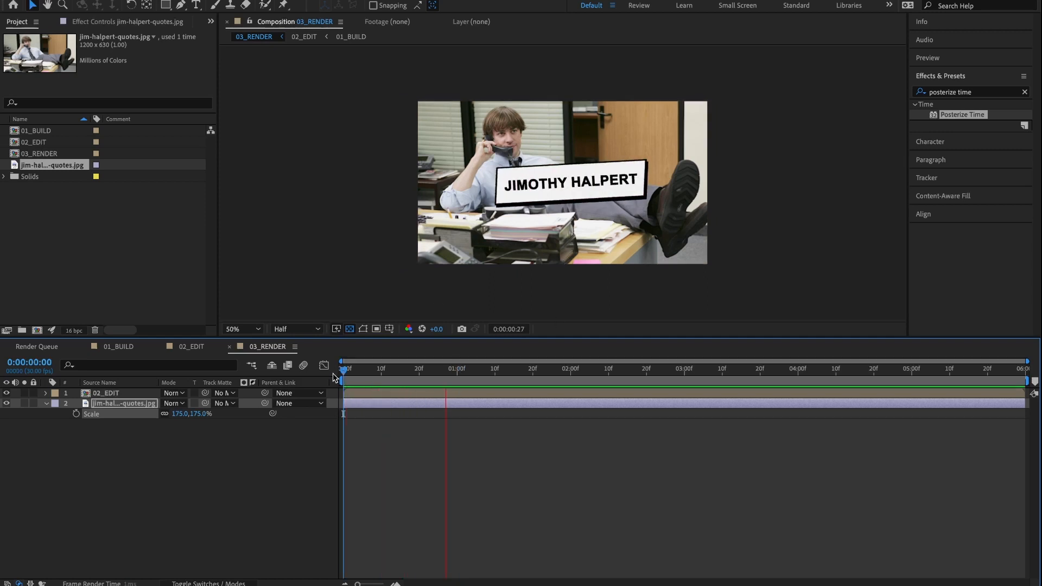
key(space)
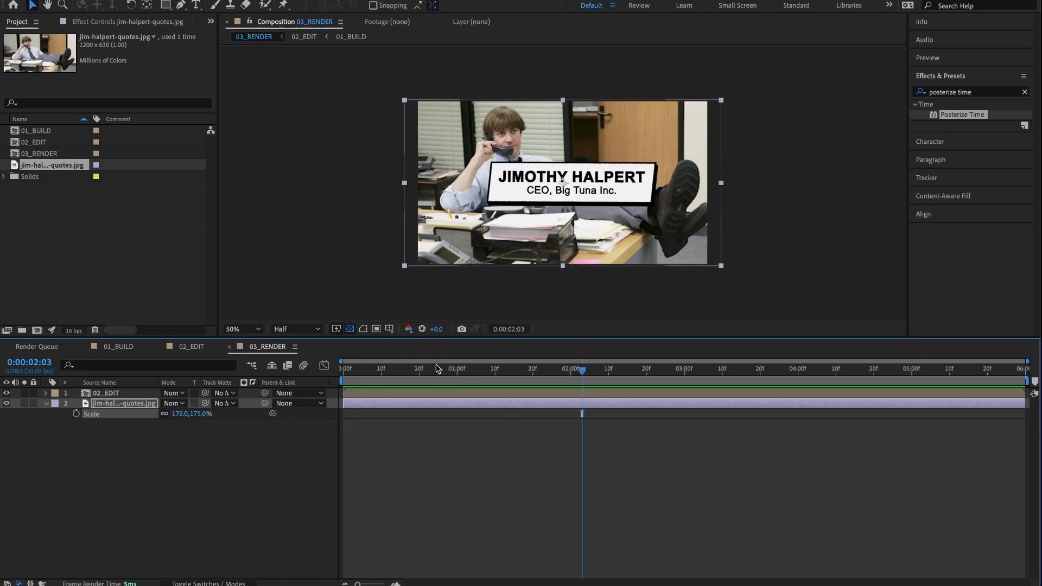
Animate the background photo's scale from 175% at the first frame to 210% at the last frame
drag(438, 368, 266, 384)
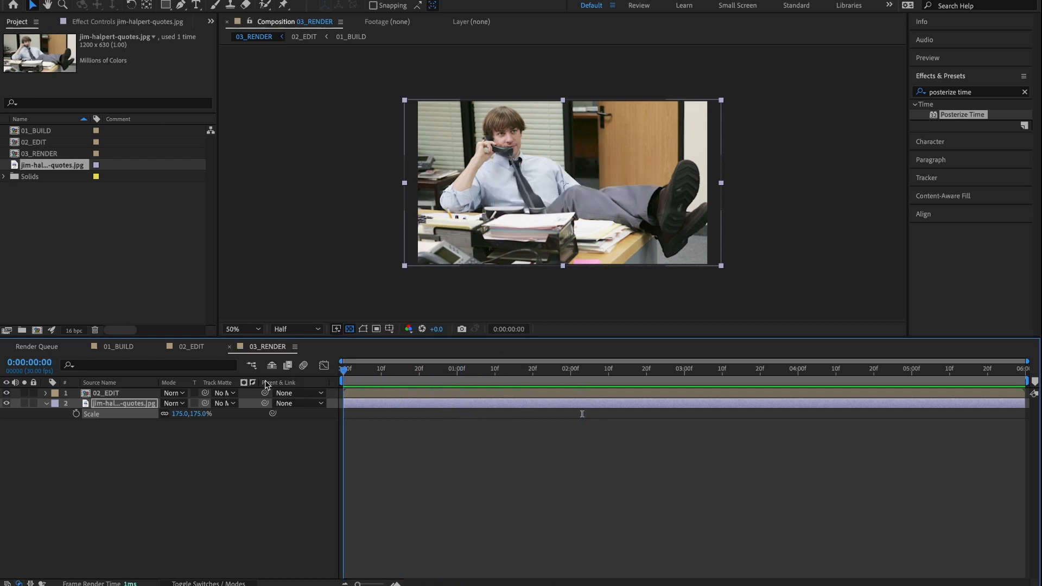
click(71, 418)
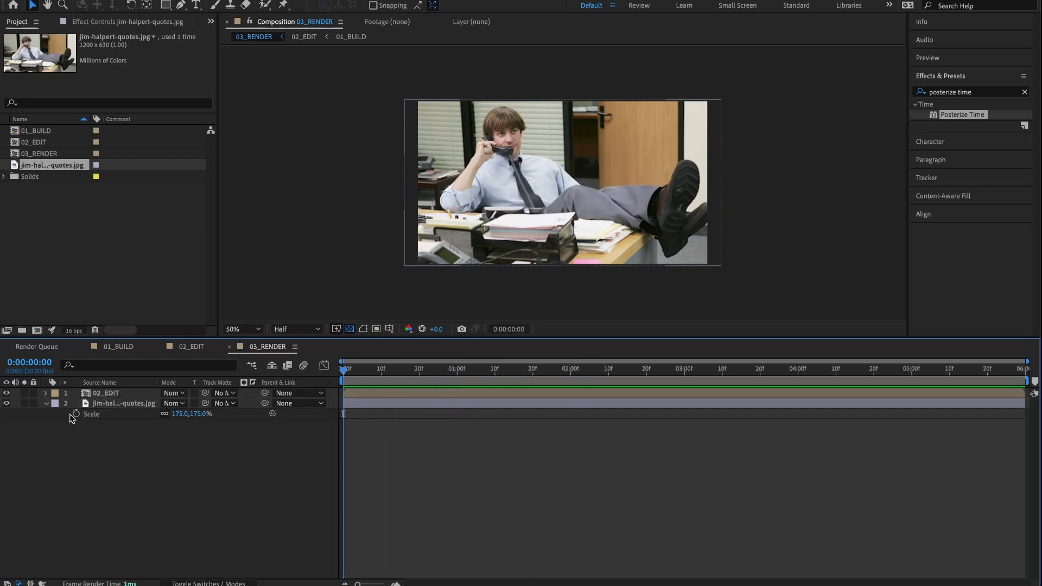
click(75, 414)
click(1020, 370)
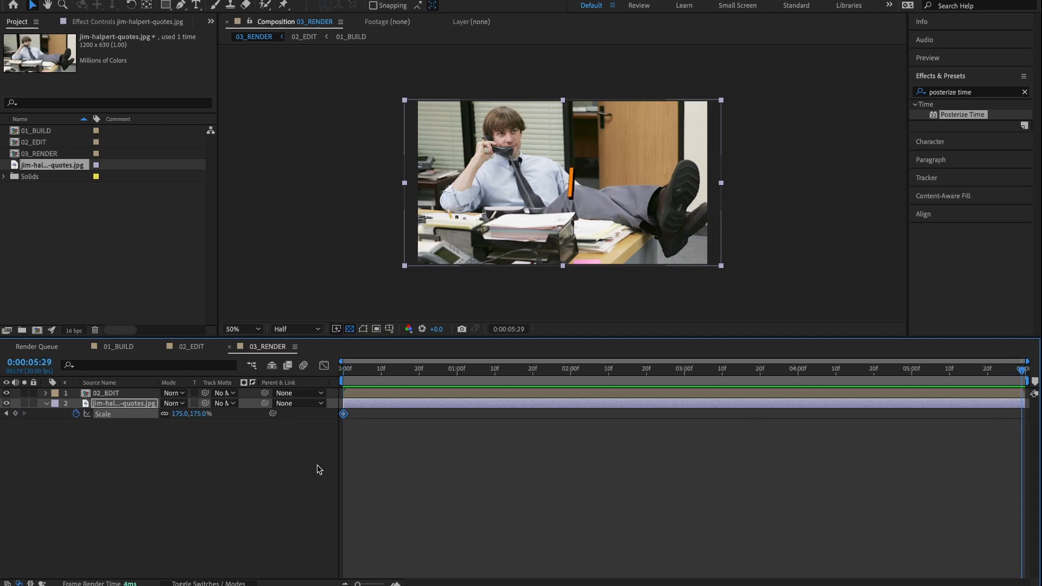
click(180, 414)
text(210)
key(Return)
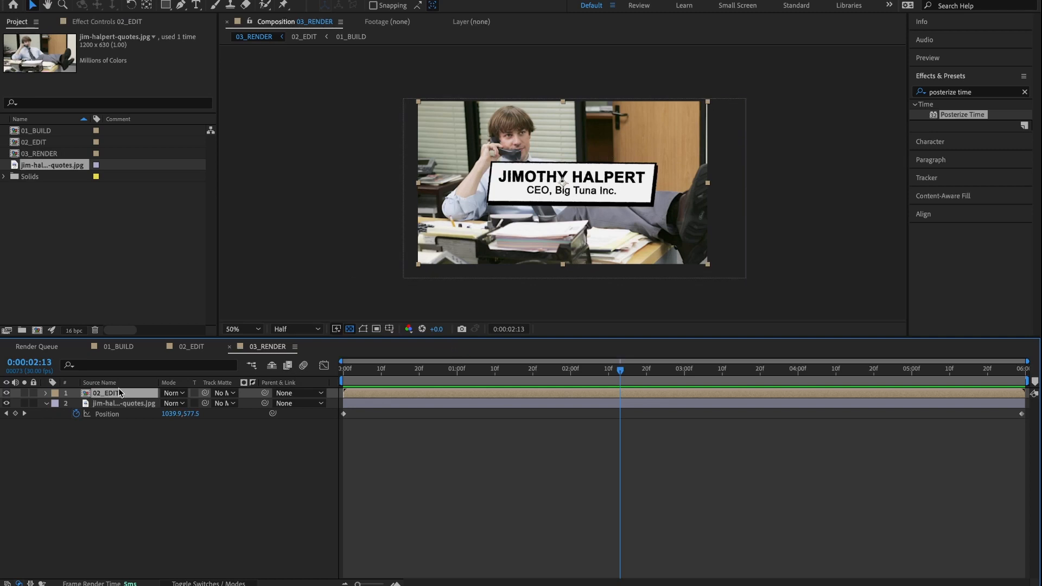
Set the scale of the 02_EDIT title layer to 80%
key(s)
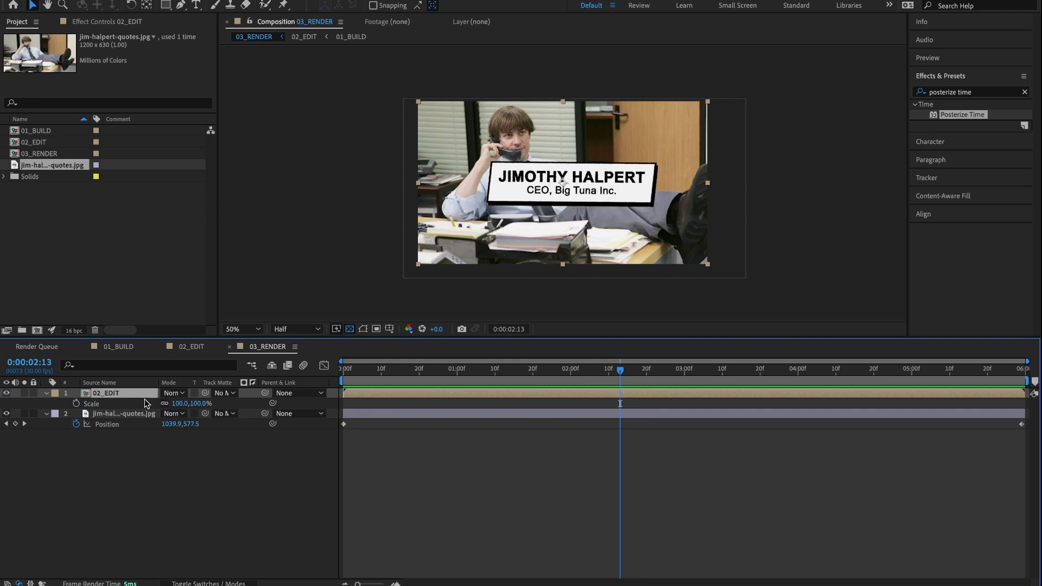
click(181, 404)
text(8)
key(Return)
click(181, 403)
text(80)
key(Return)
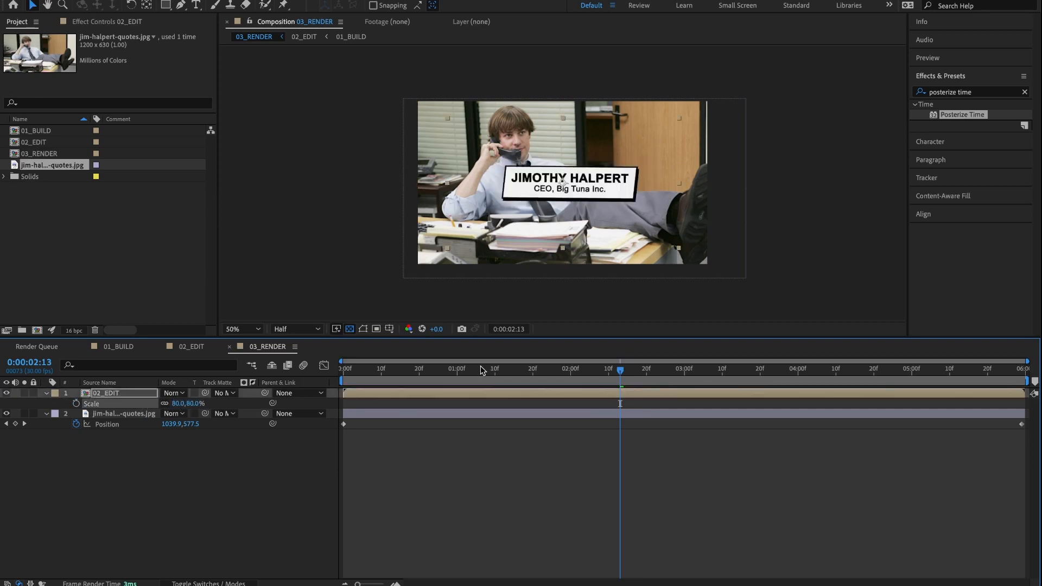
Move the 02_EDIT title down to the lower part of the frame as a lower third and preview the composition
drag(482, 370, 476, 391)
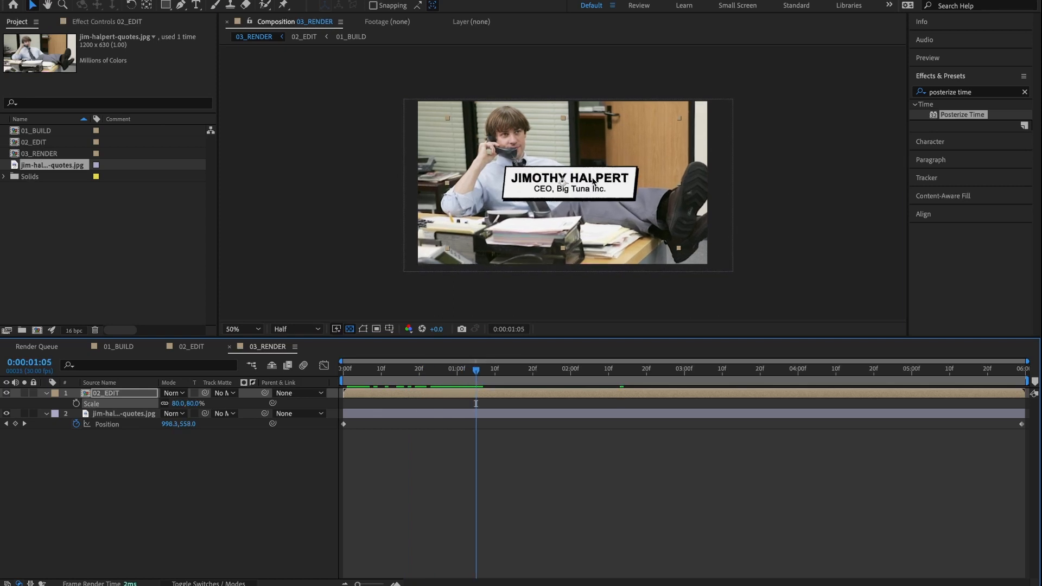
drag(593, 181, 593, 195)
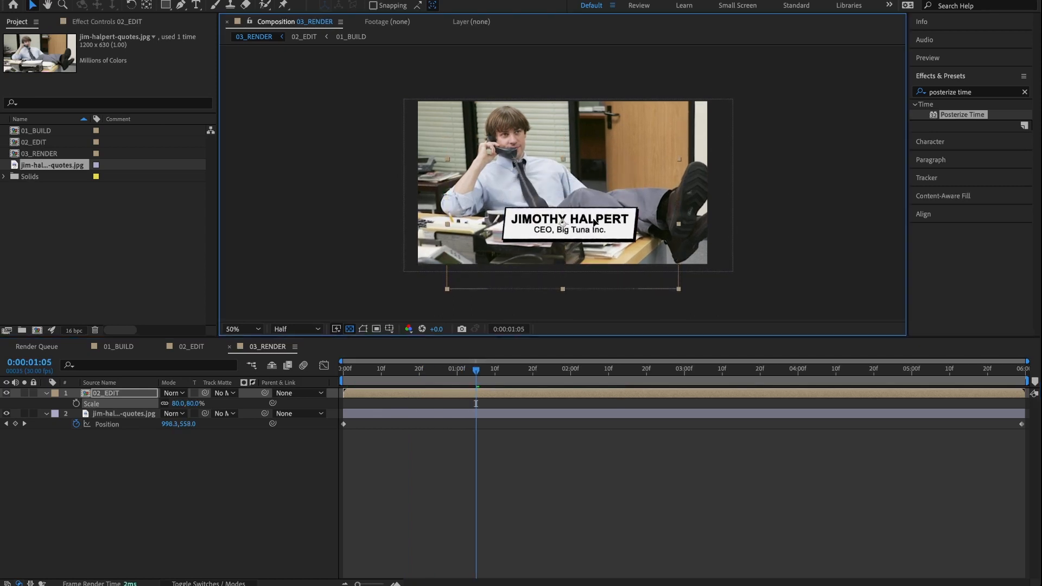
mouse_move(592, 223)
mouse_down()
mouse_move(529, 226)
mouse_move(587, 221)
mouse_up()
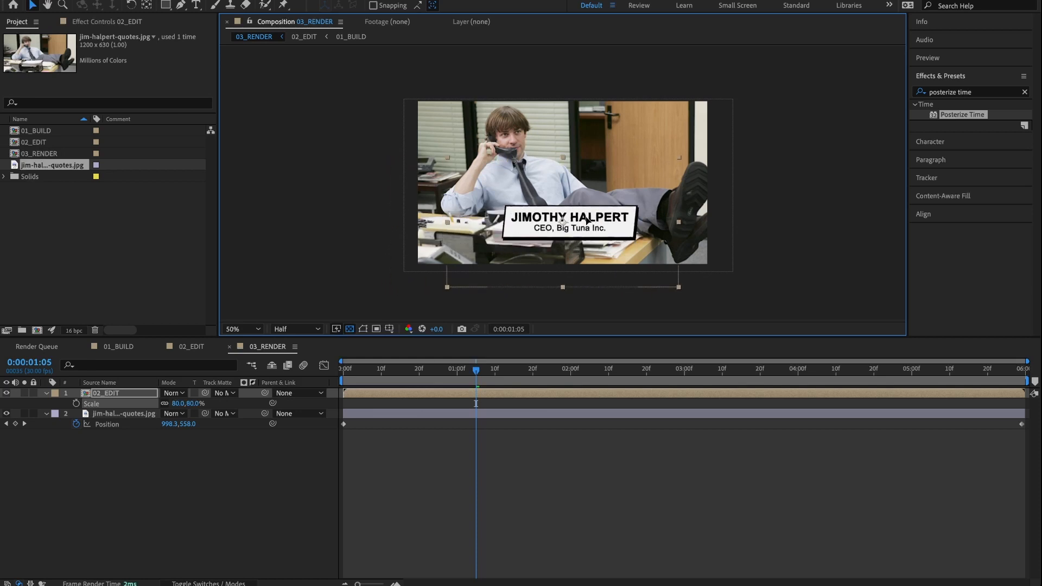
key(space)
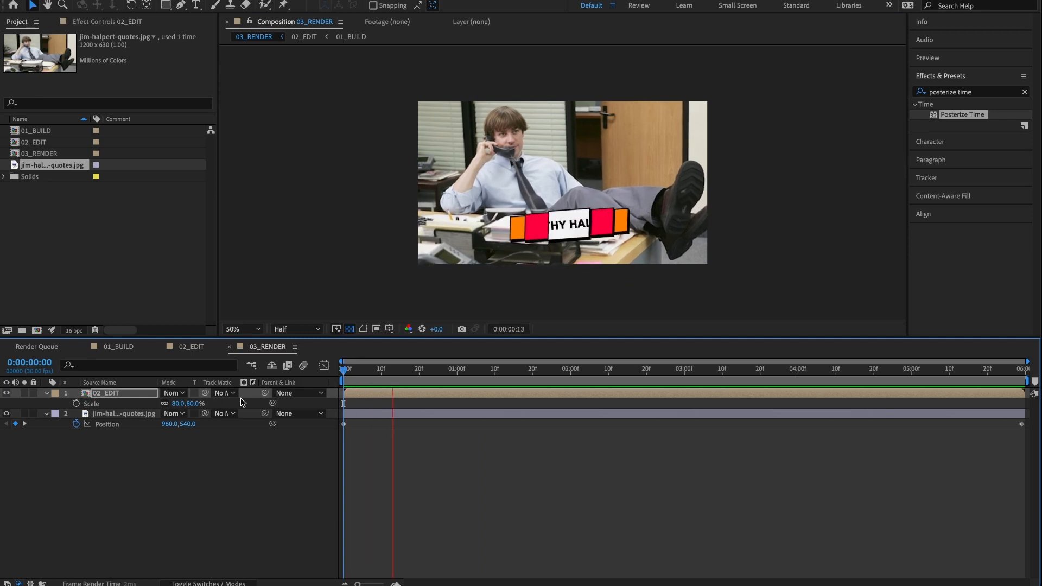